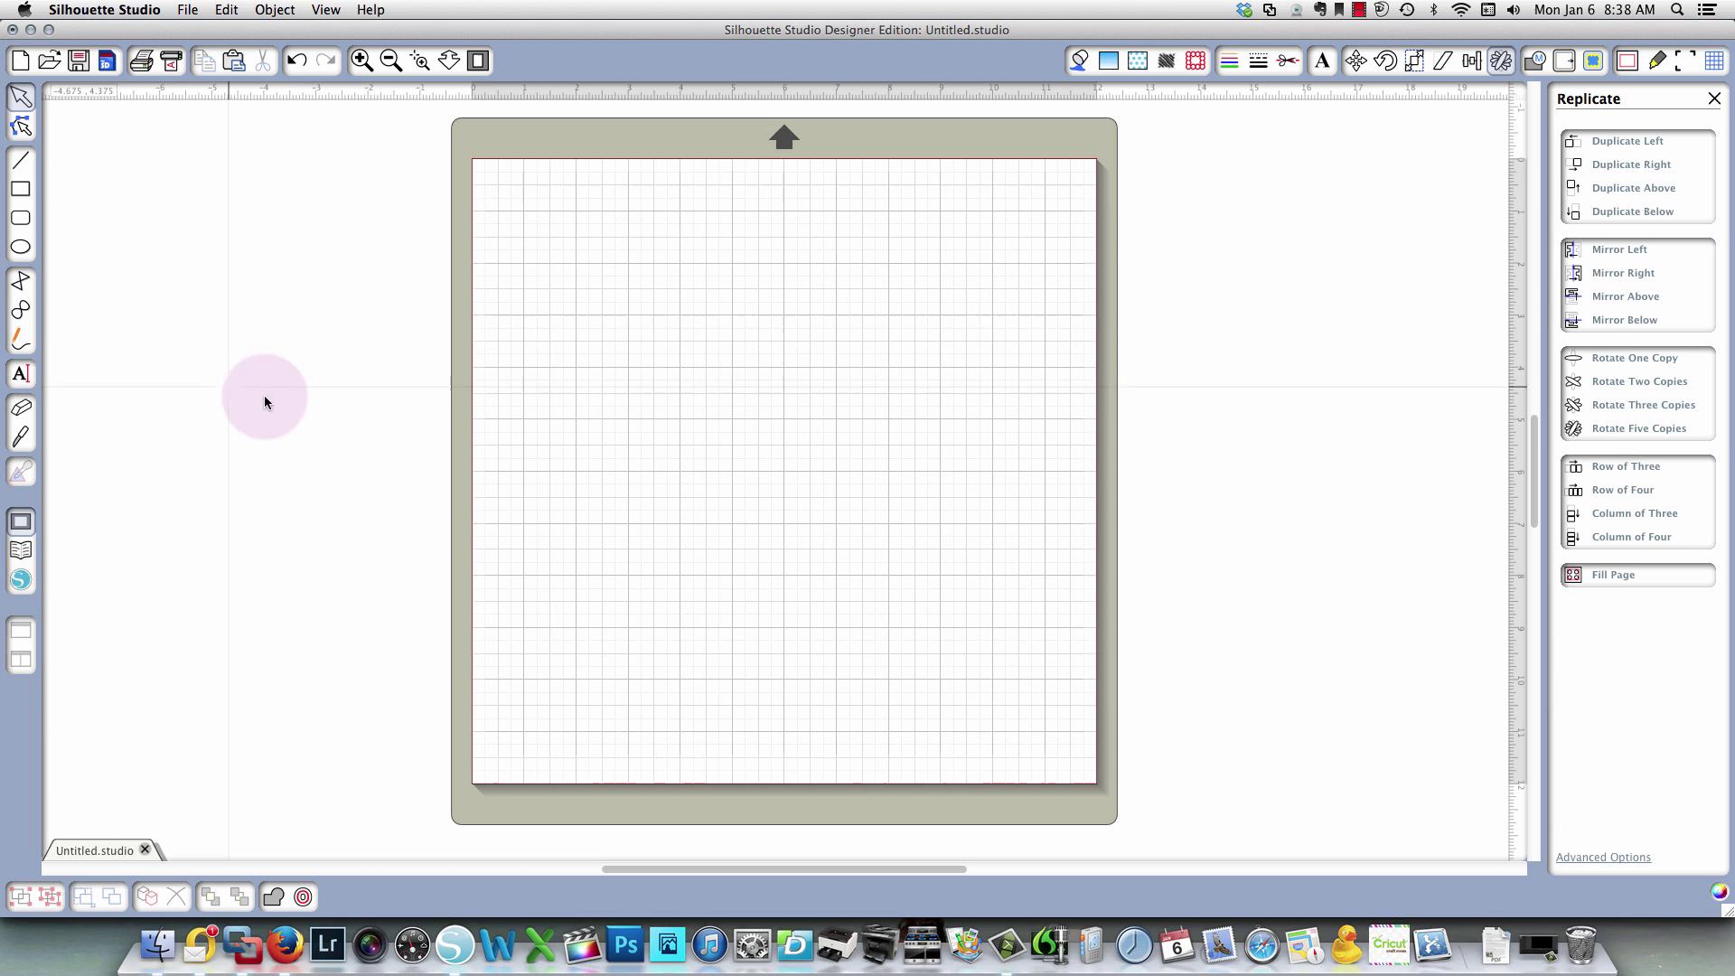
Draw a 1.925 × 1.180 in rectangle at the mat's top-left corner and select it.
left_click(19, 189)
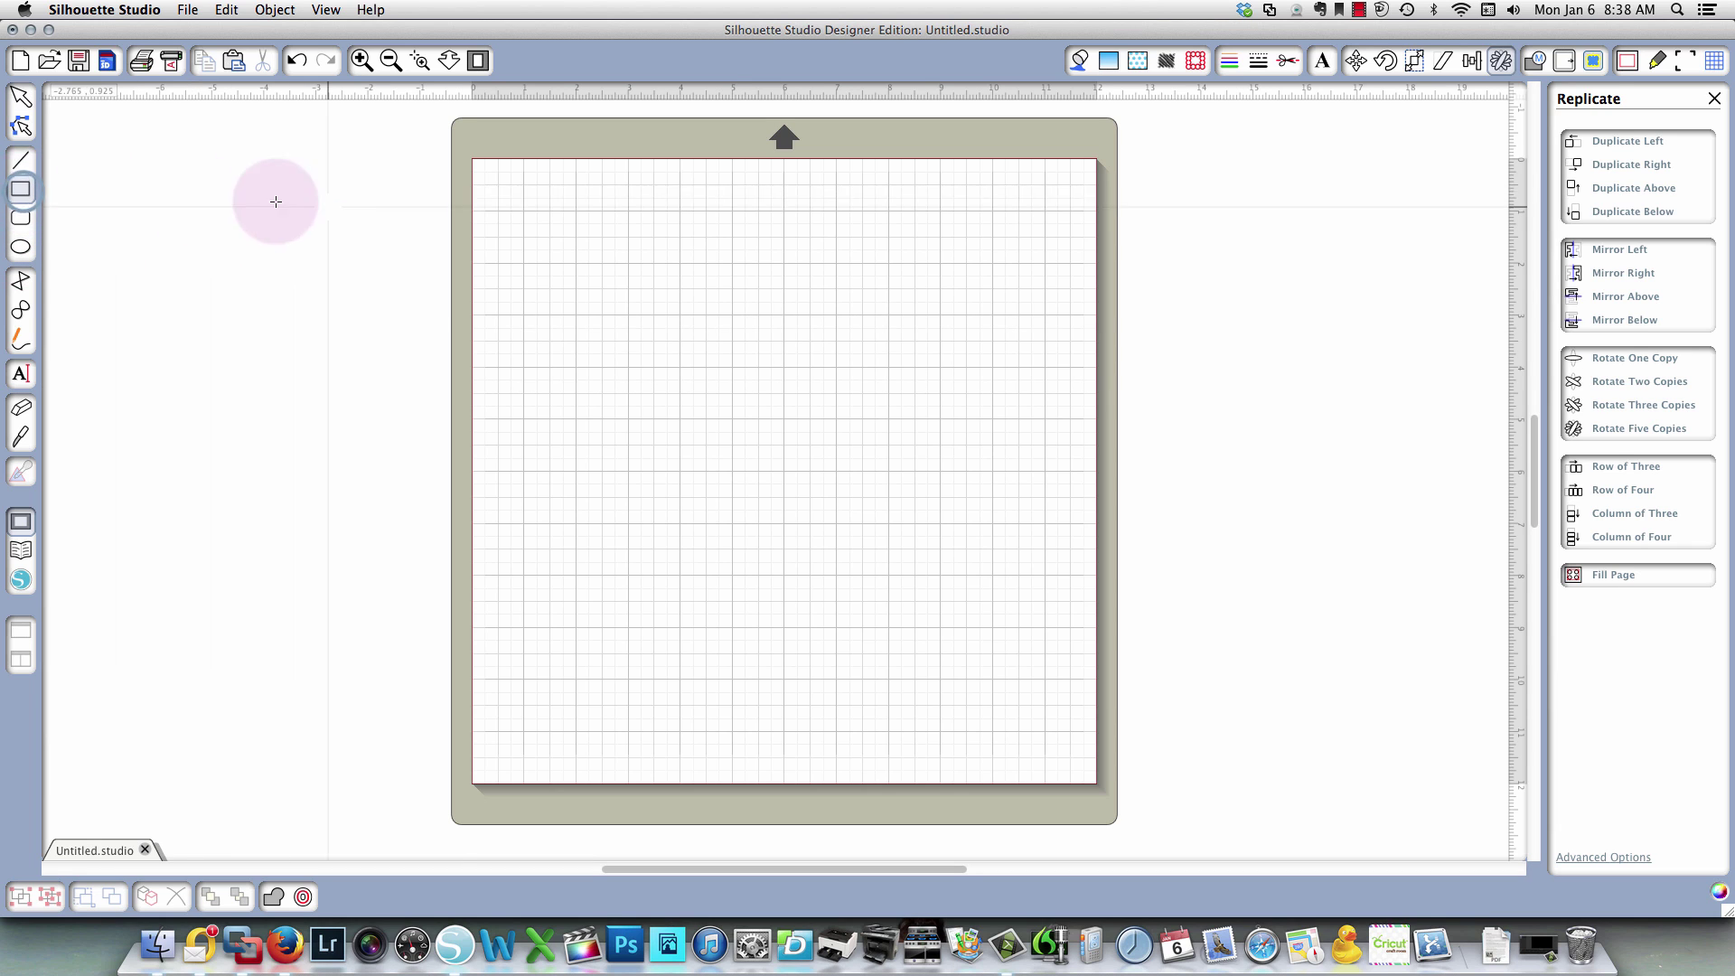
left_click_drag(500, 182, 601, 243)
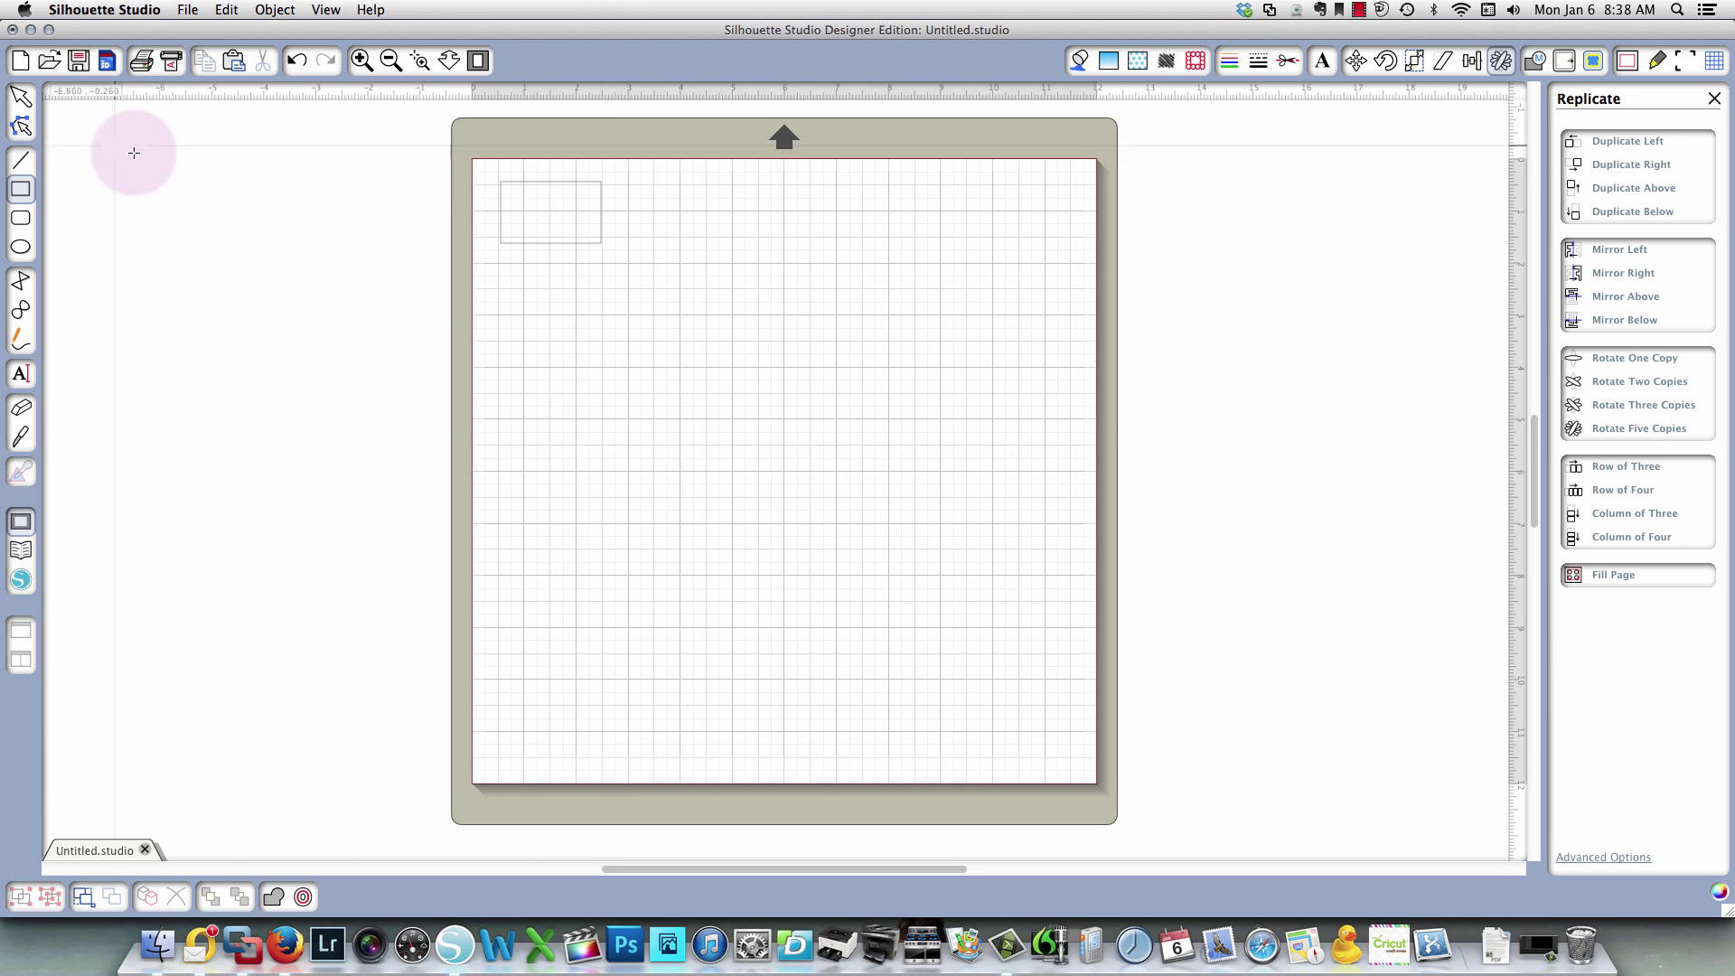
left_click(21, 96)
left_click(529, 239)
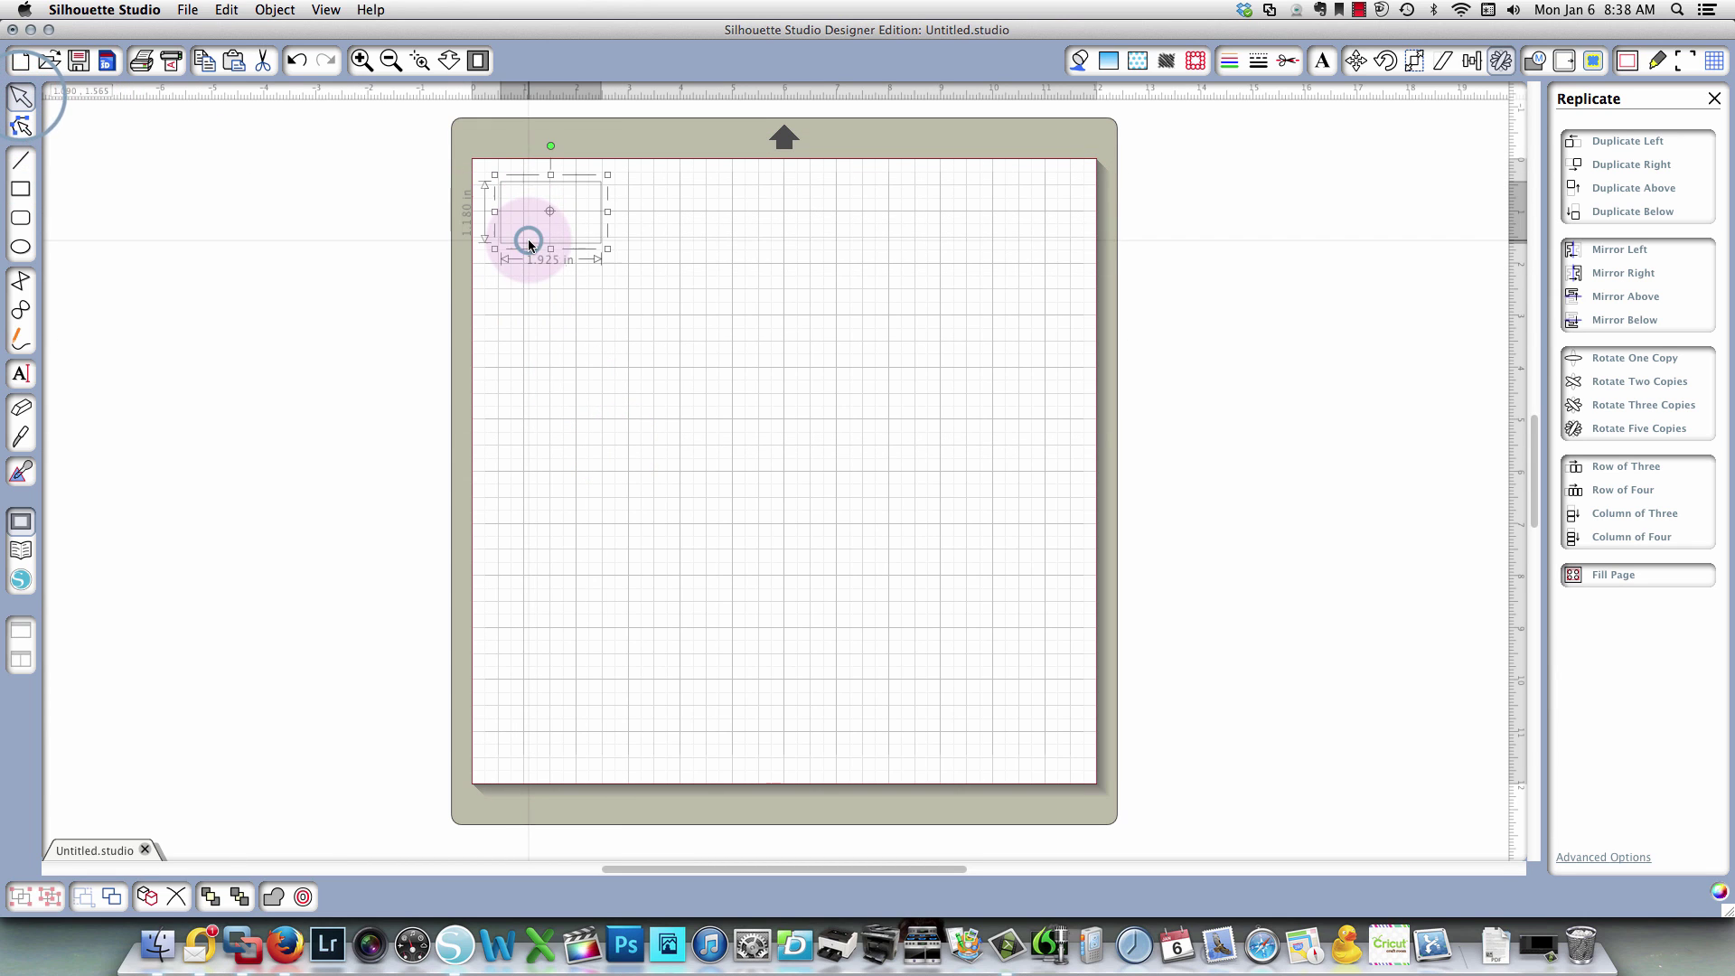
Fill the page with rectangle copies, then delete all but the top-left rectangle and select it.
left_click(1639, 575)
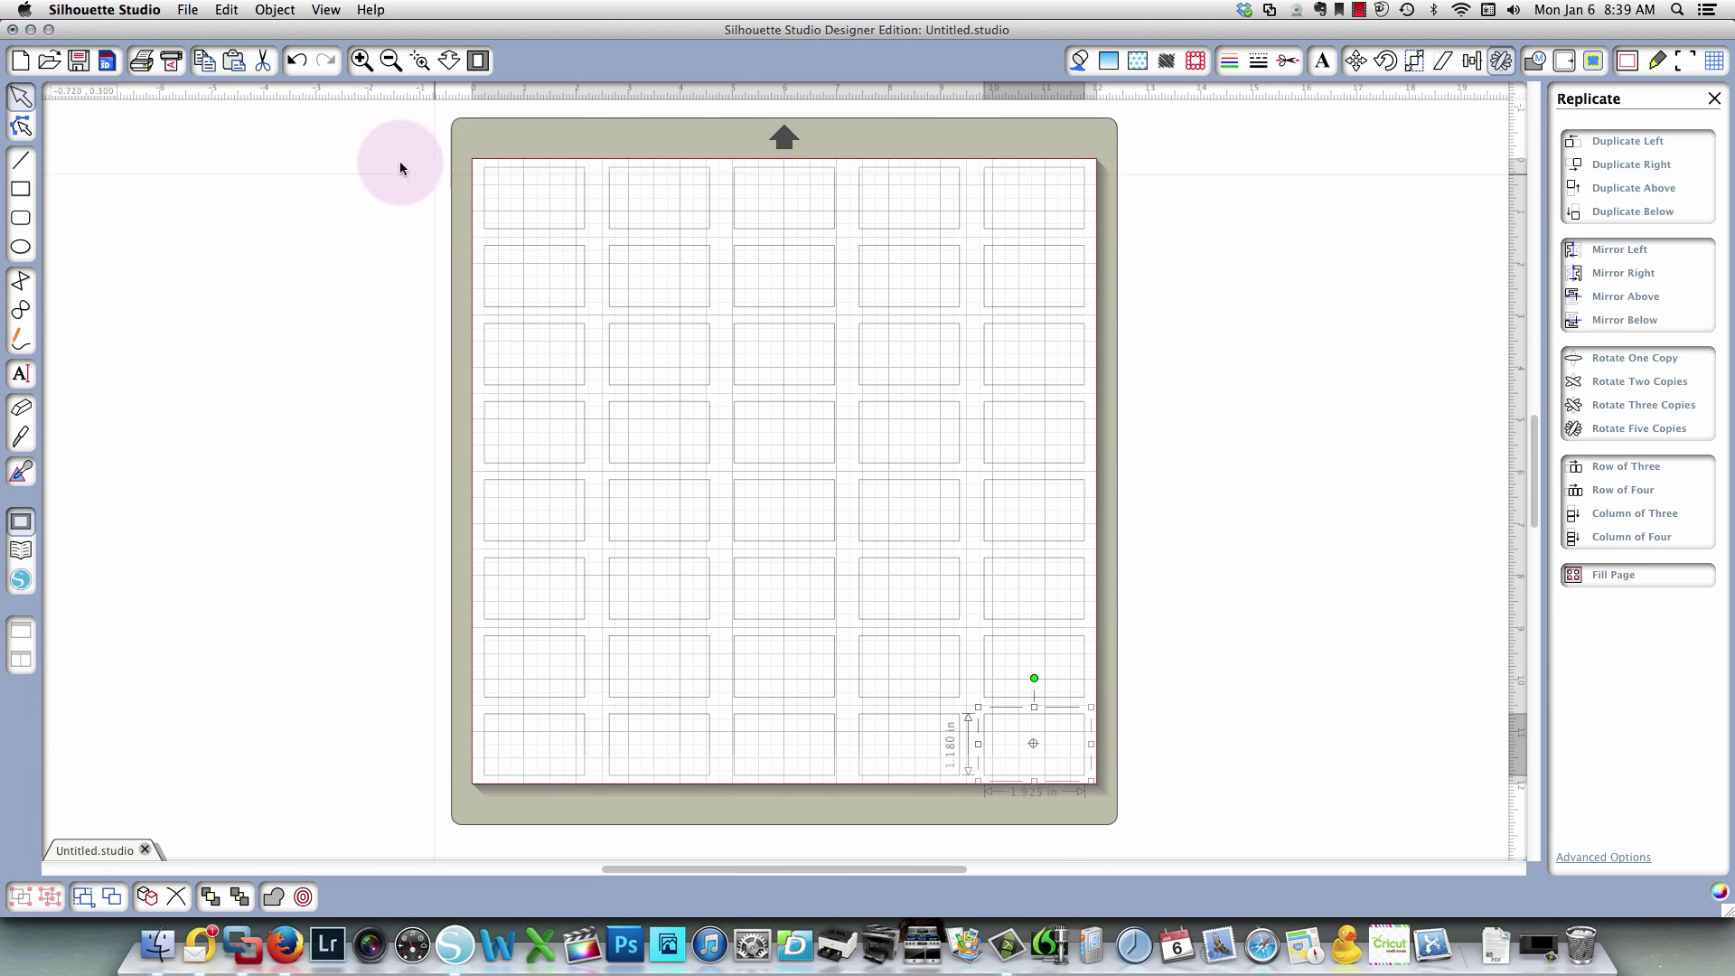
left_click_drag(598, 143, 1142, 795)
key("Delete")
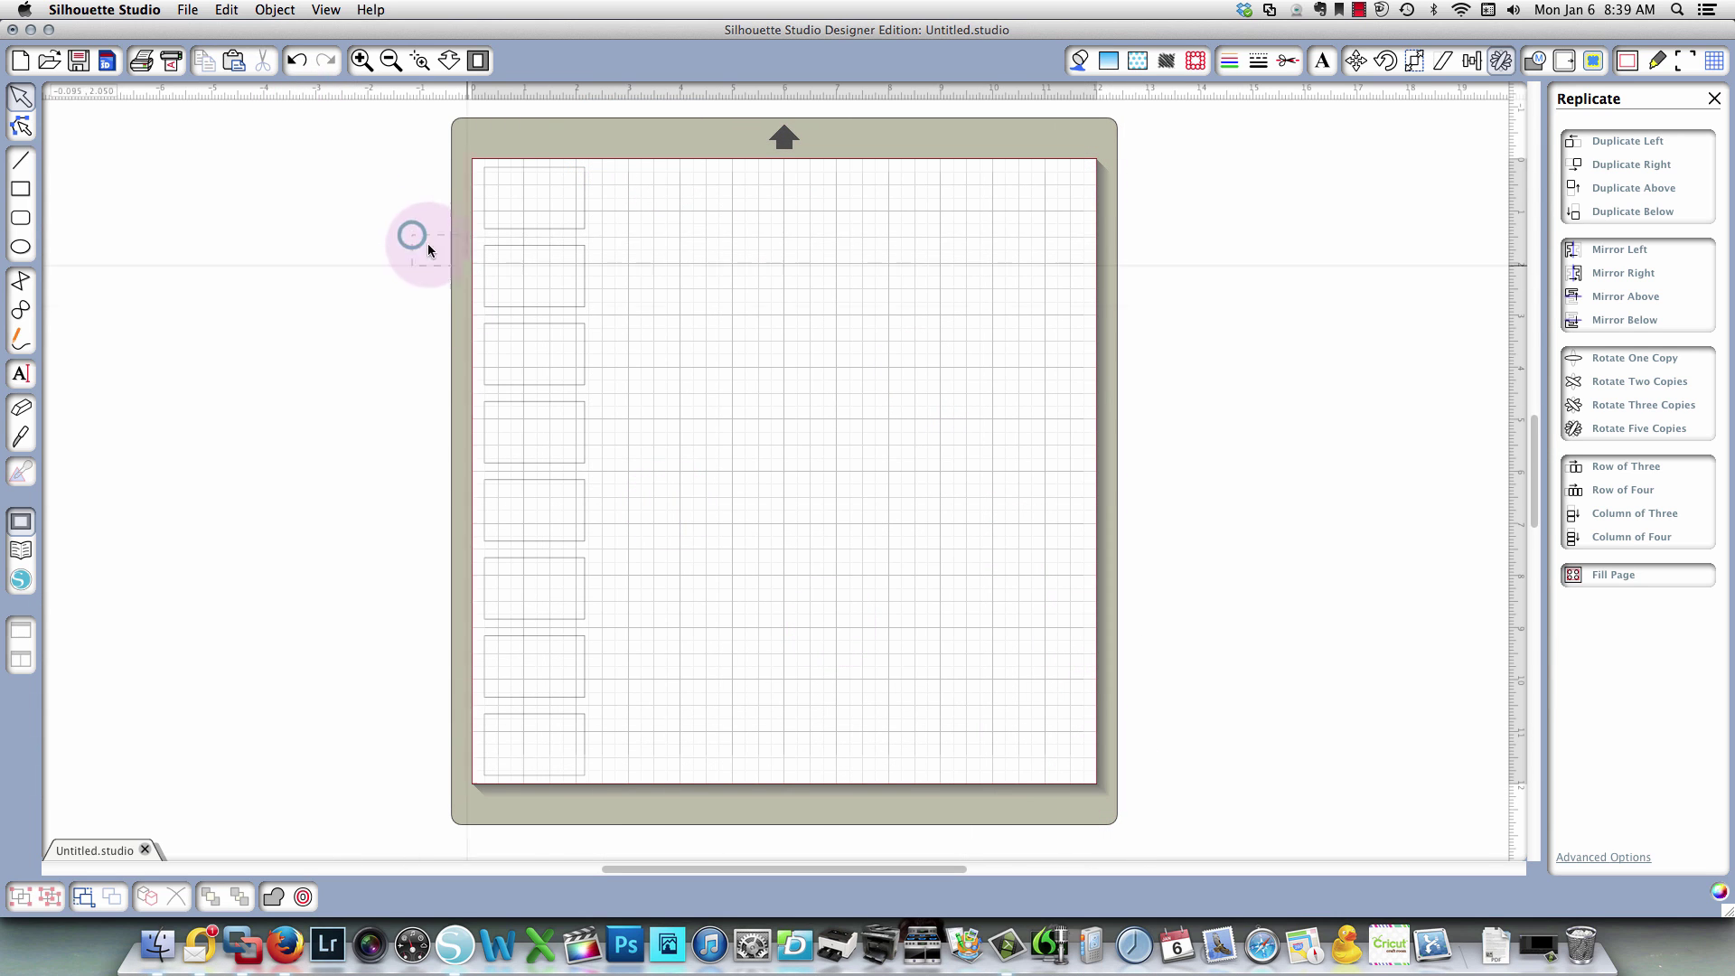
left_click_drag(429, 250, 732, 816)
key("Delete")
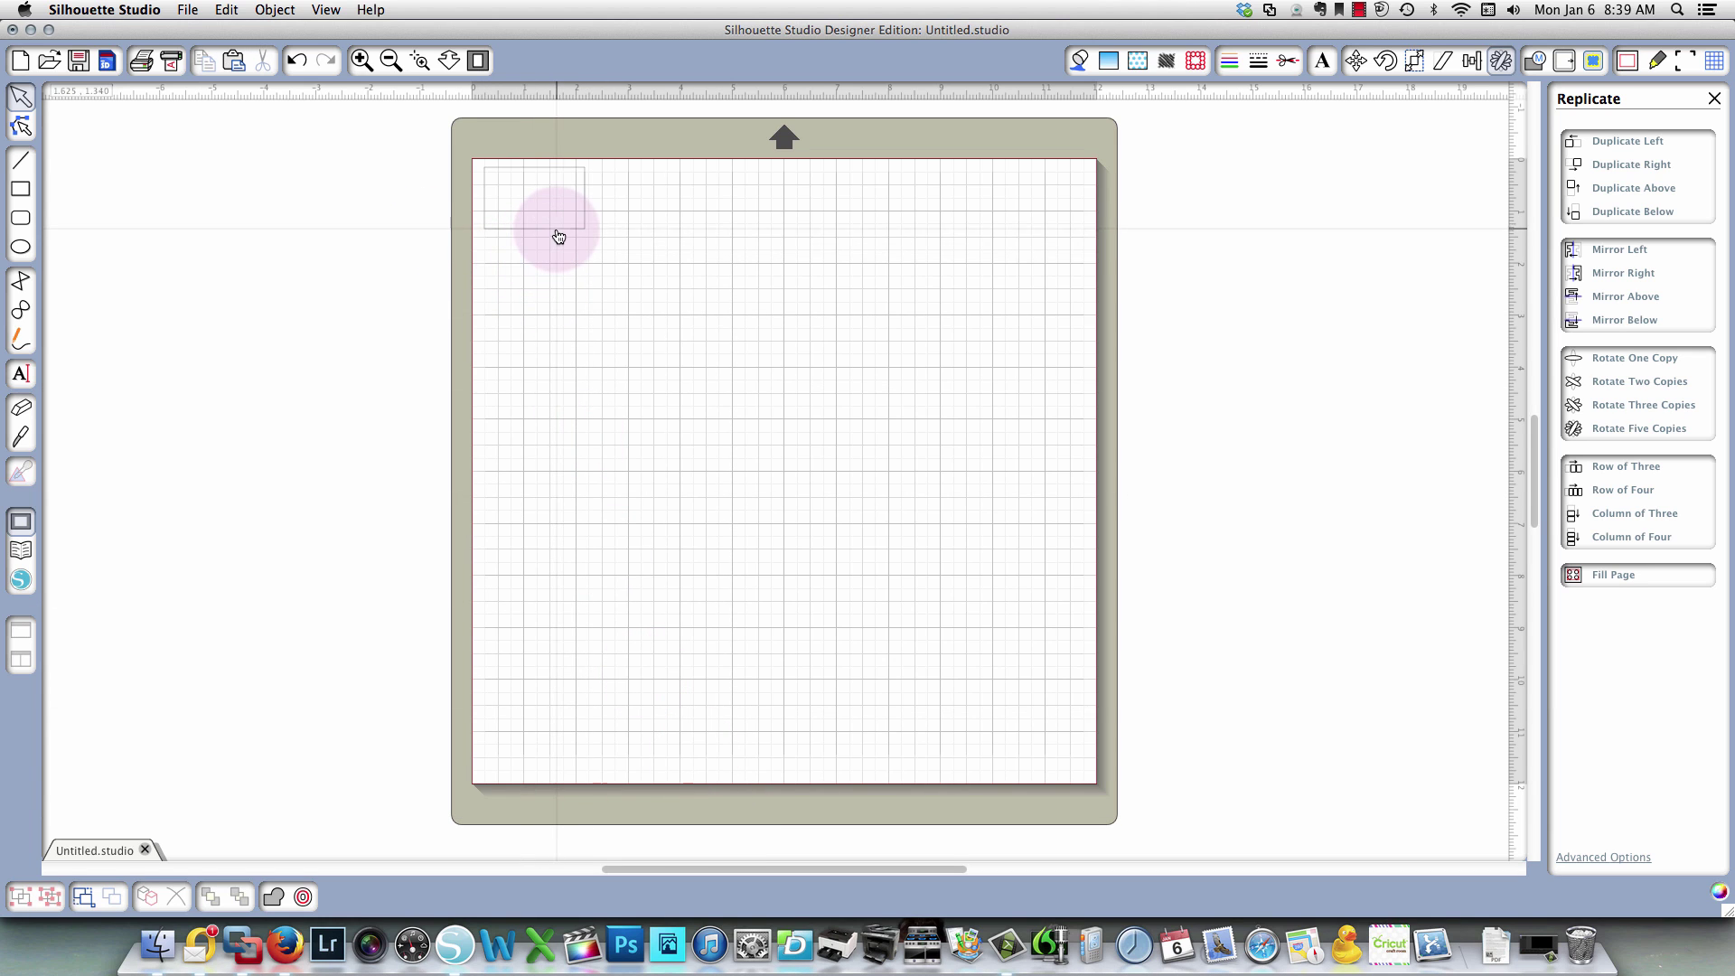
left_click(555, 227)
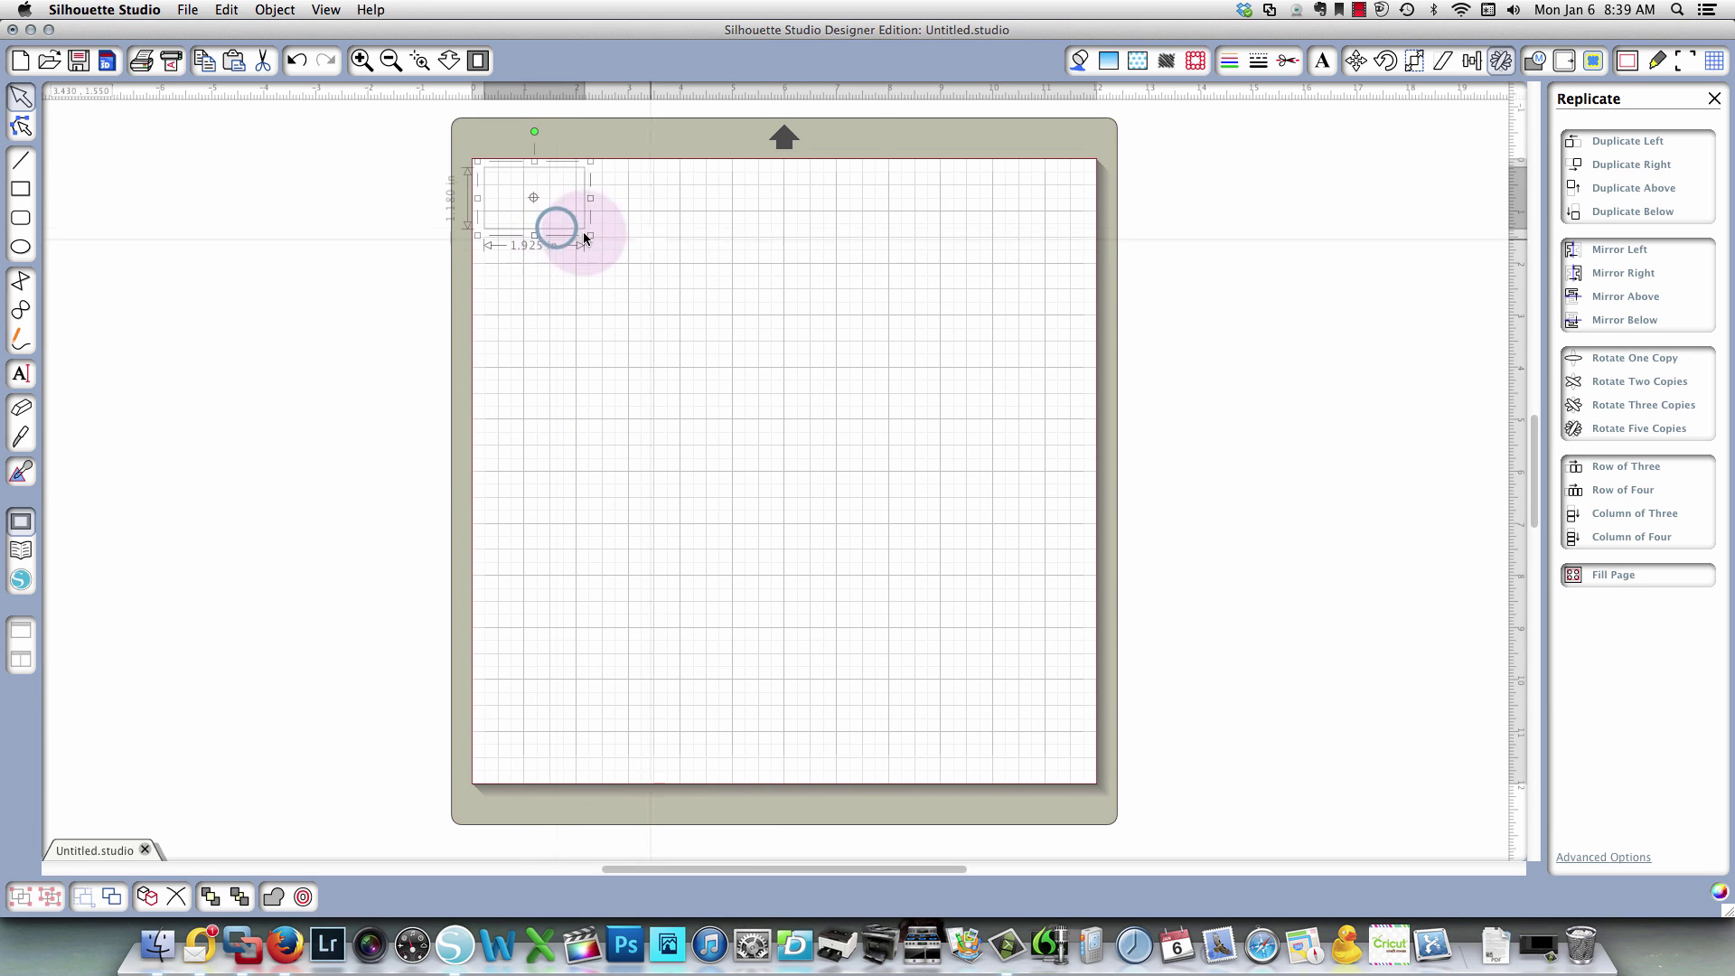
Replicate the rectangle with 7 copies positioned Below, forming a column of eight.
left_click(1604, 858)
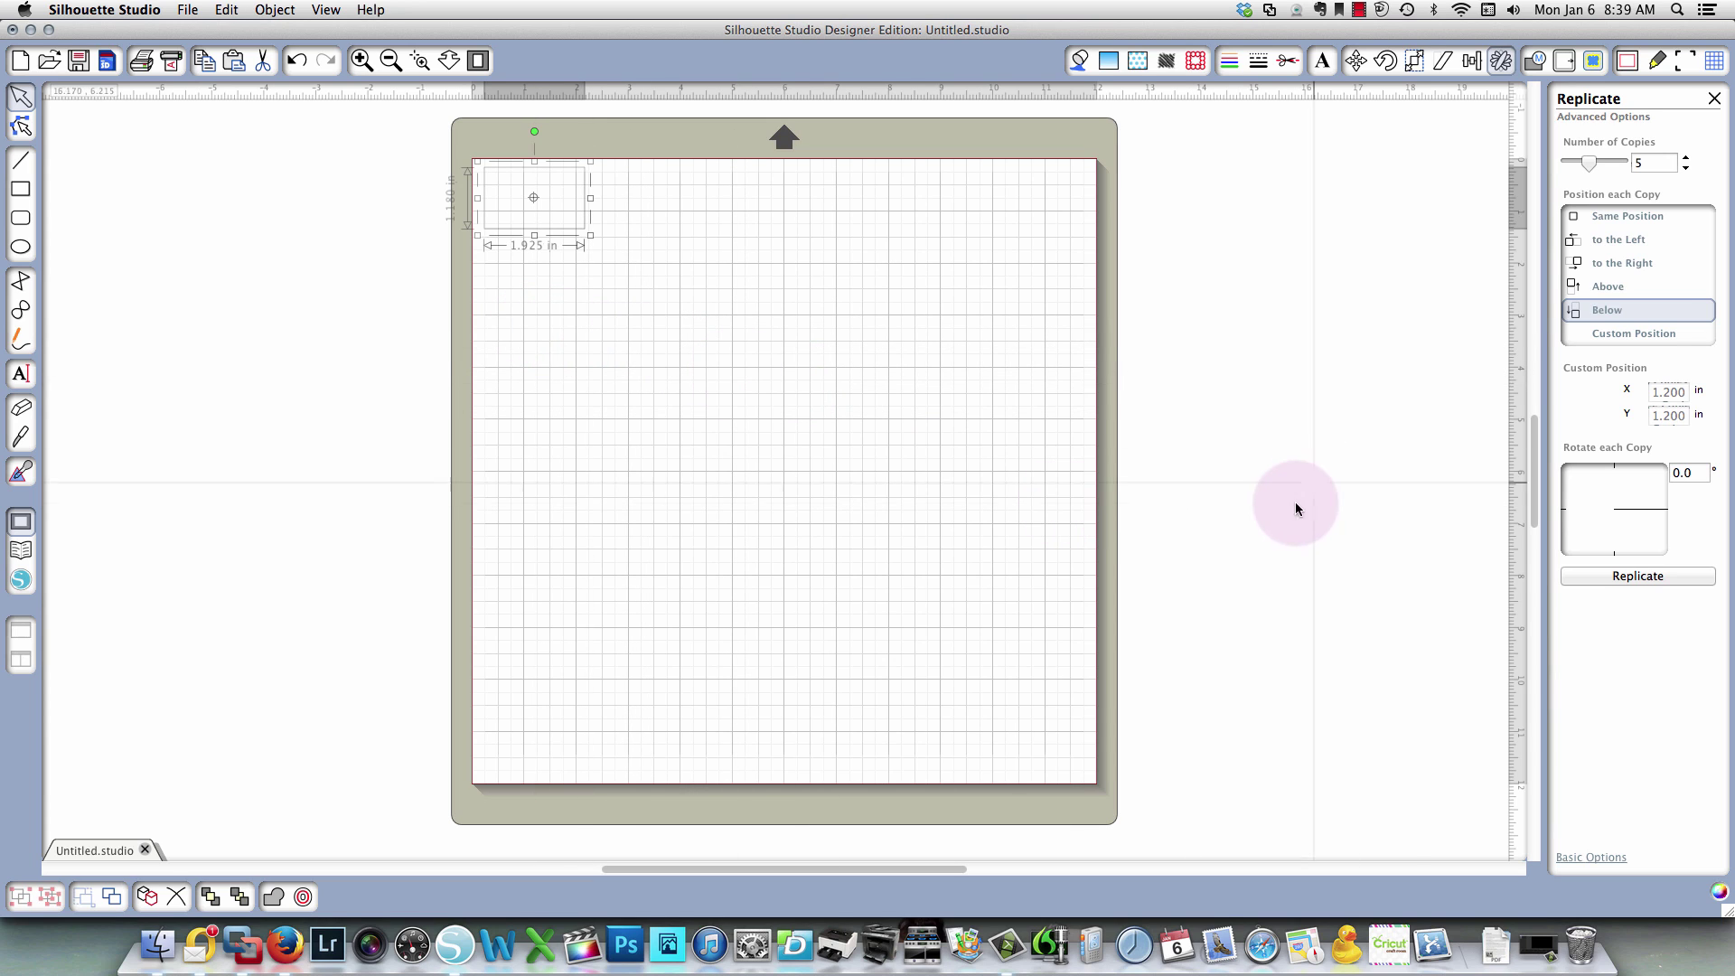
left_click(1686, 159)
left_click(1686, 159)
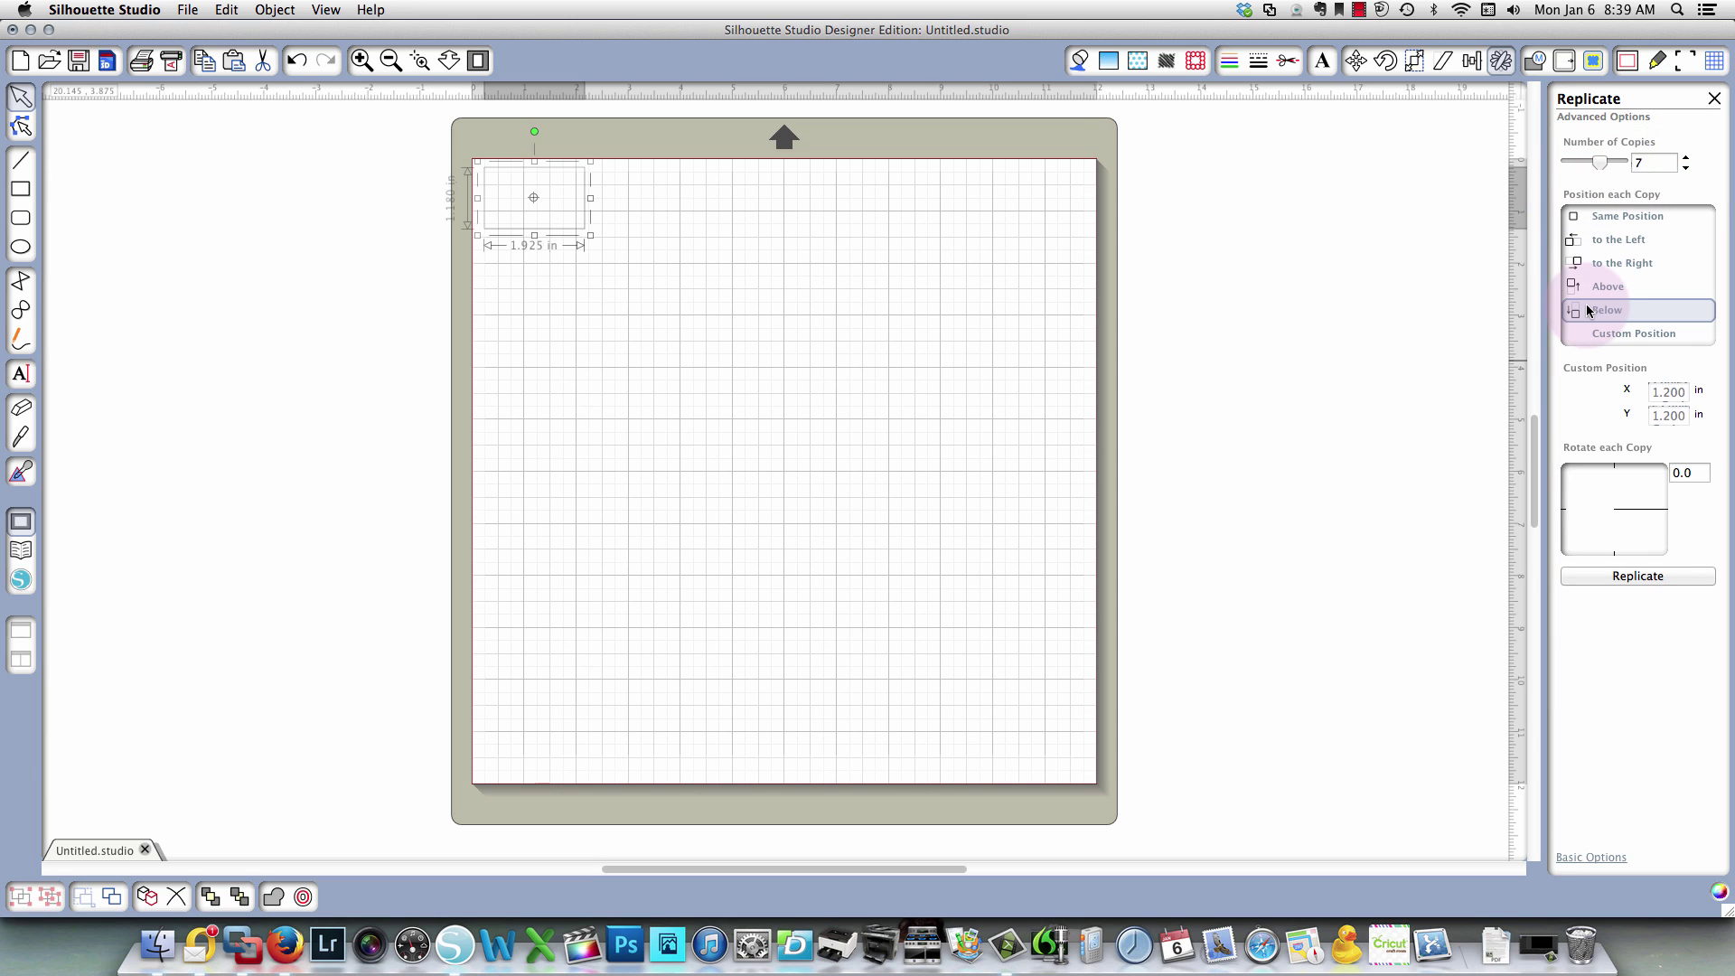
left_click(1646, 581)
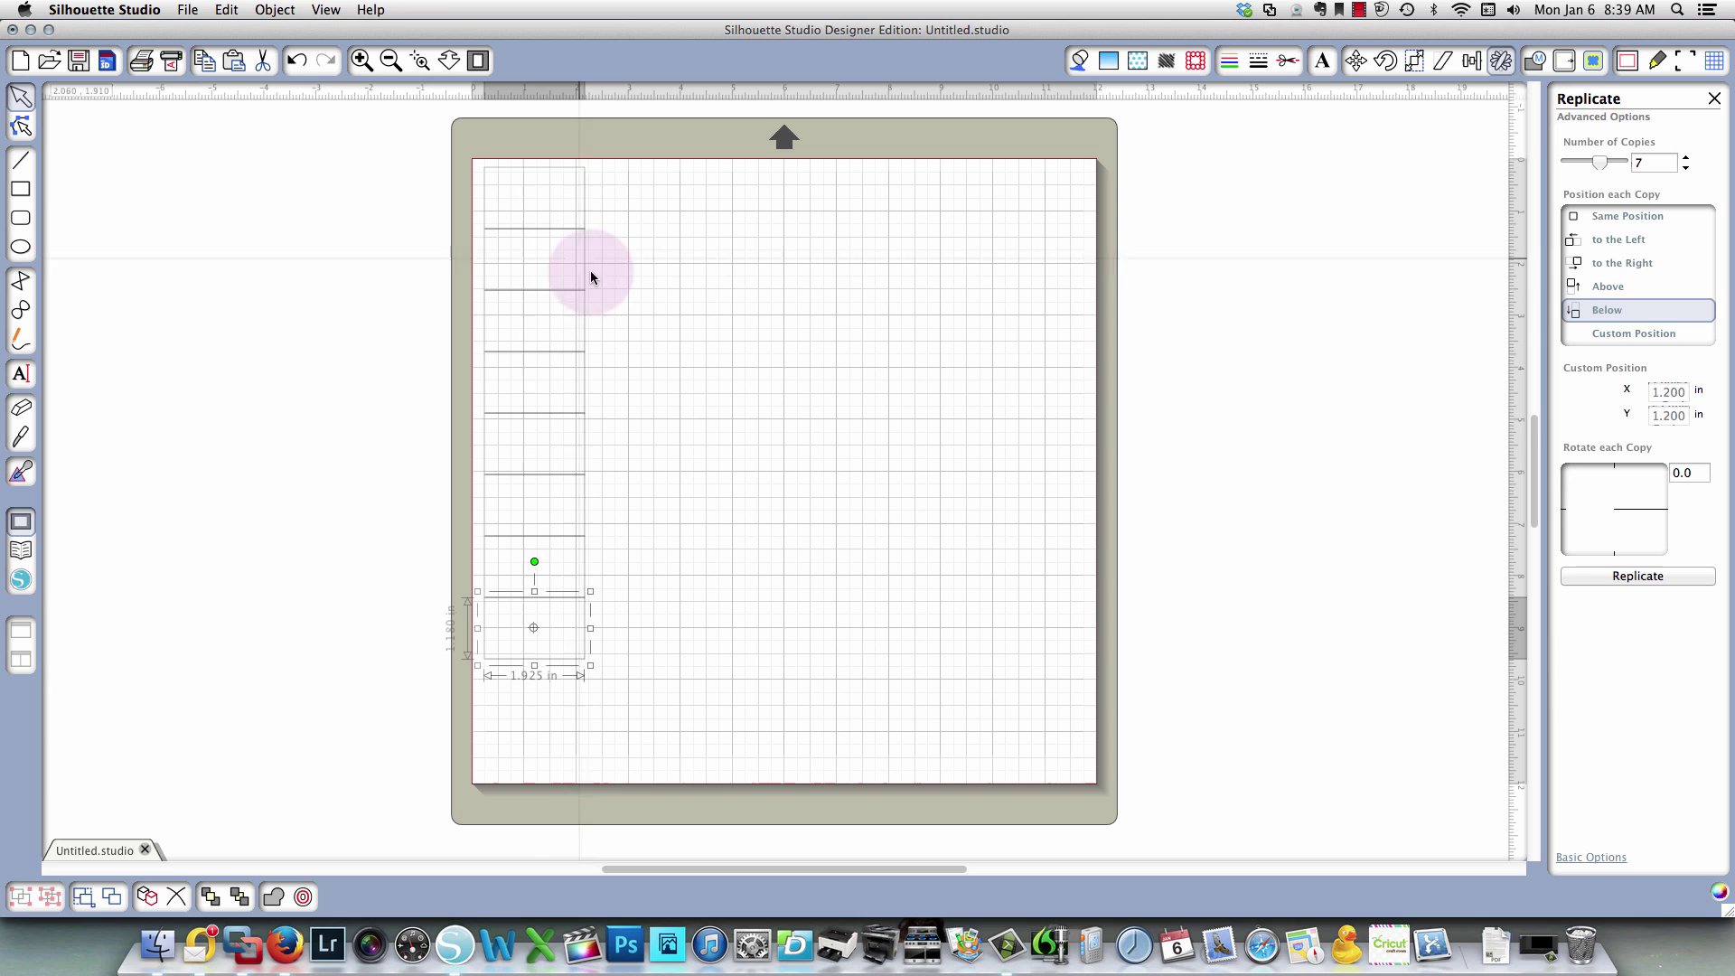
Zoom in on the upper-left rectangles to inspect where they meet.
left_click(419, 61)
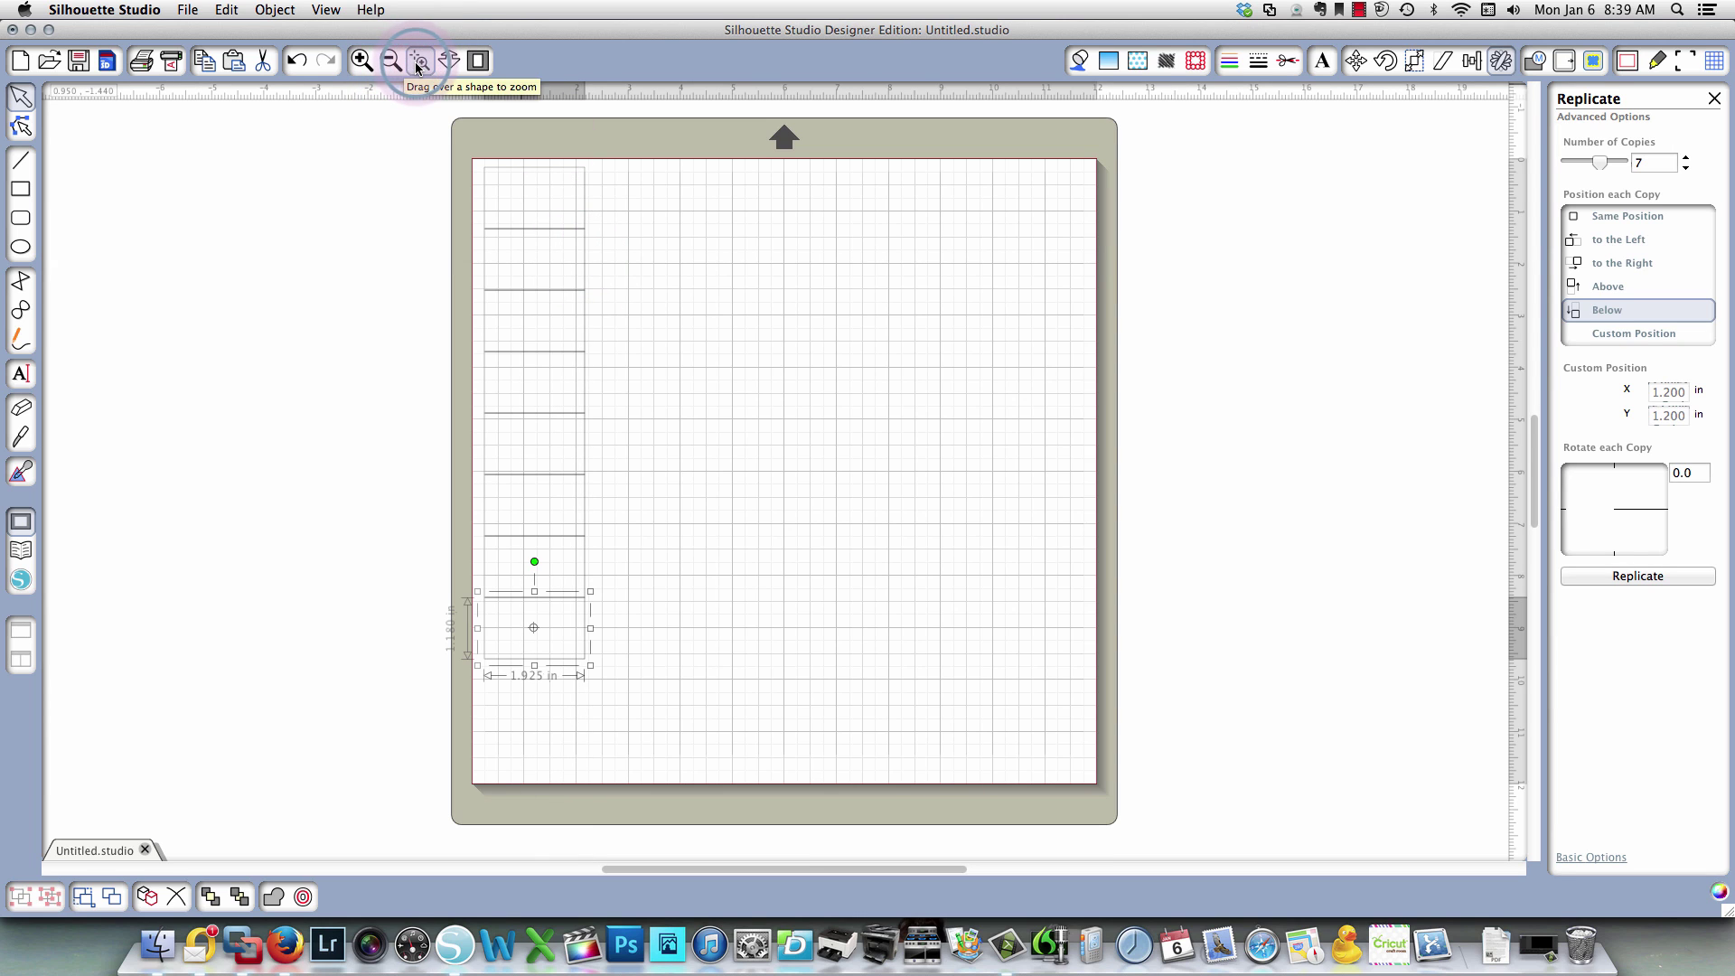
left_click(530, 232)
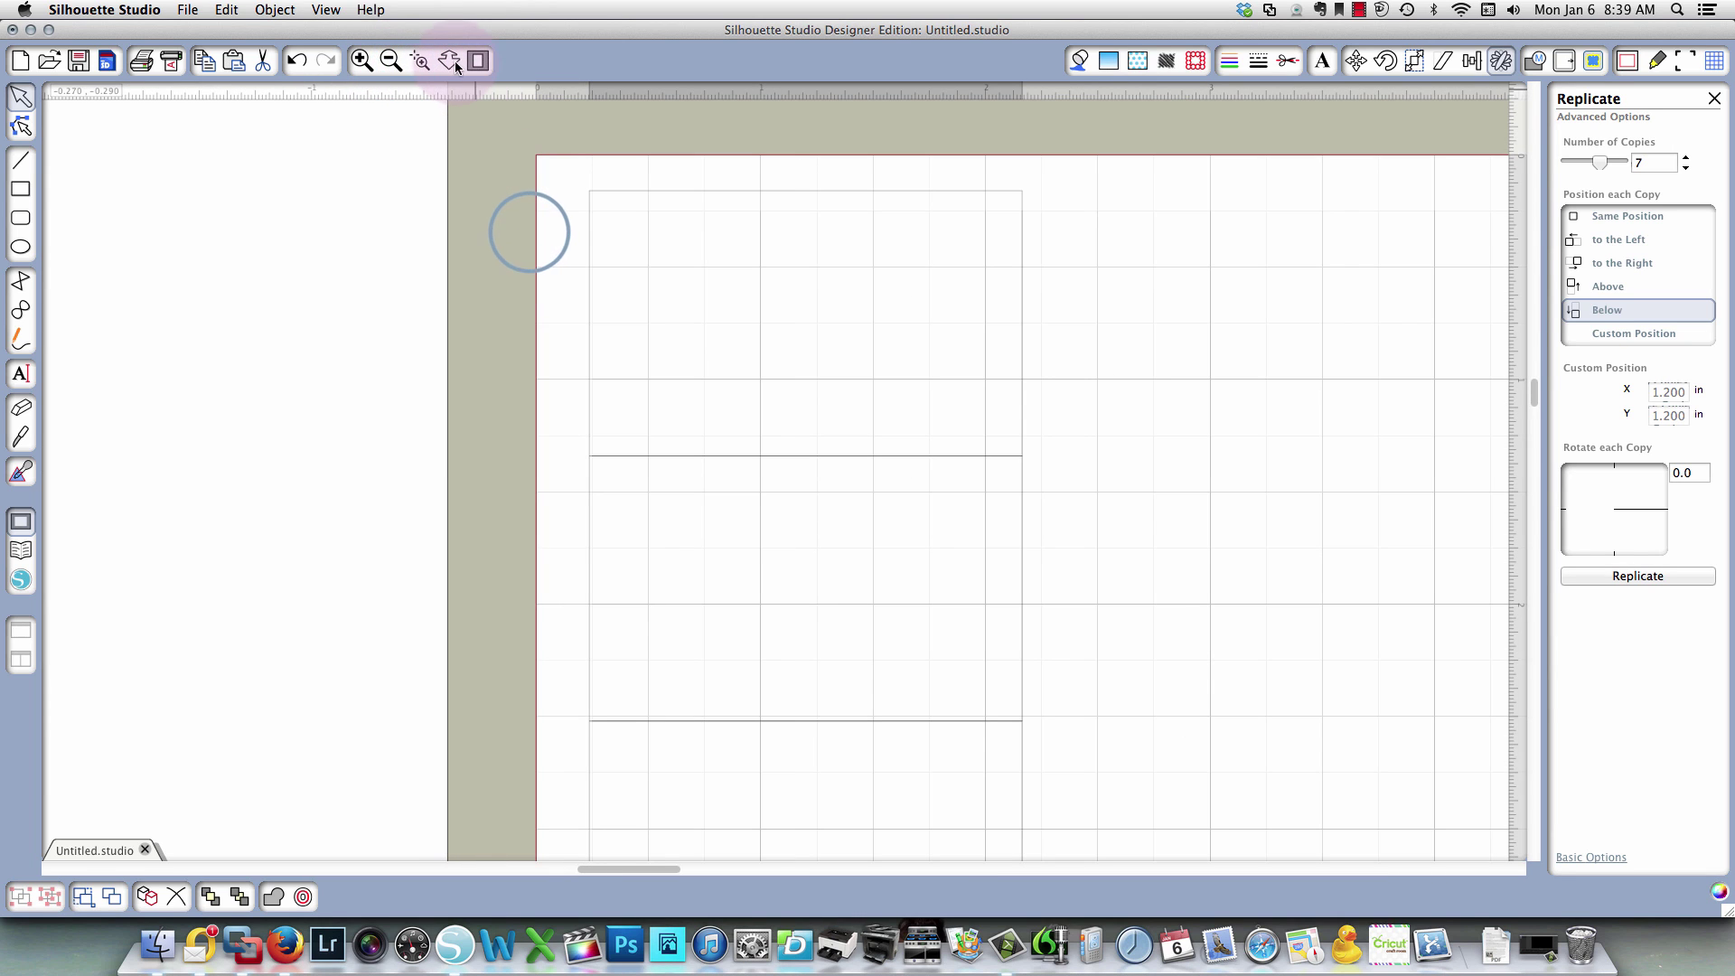
left_click(415, 61)
left_click(667, 441)
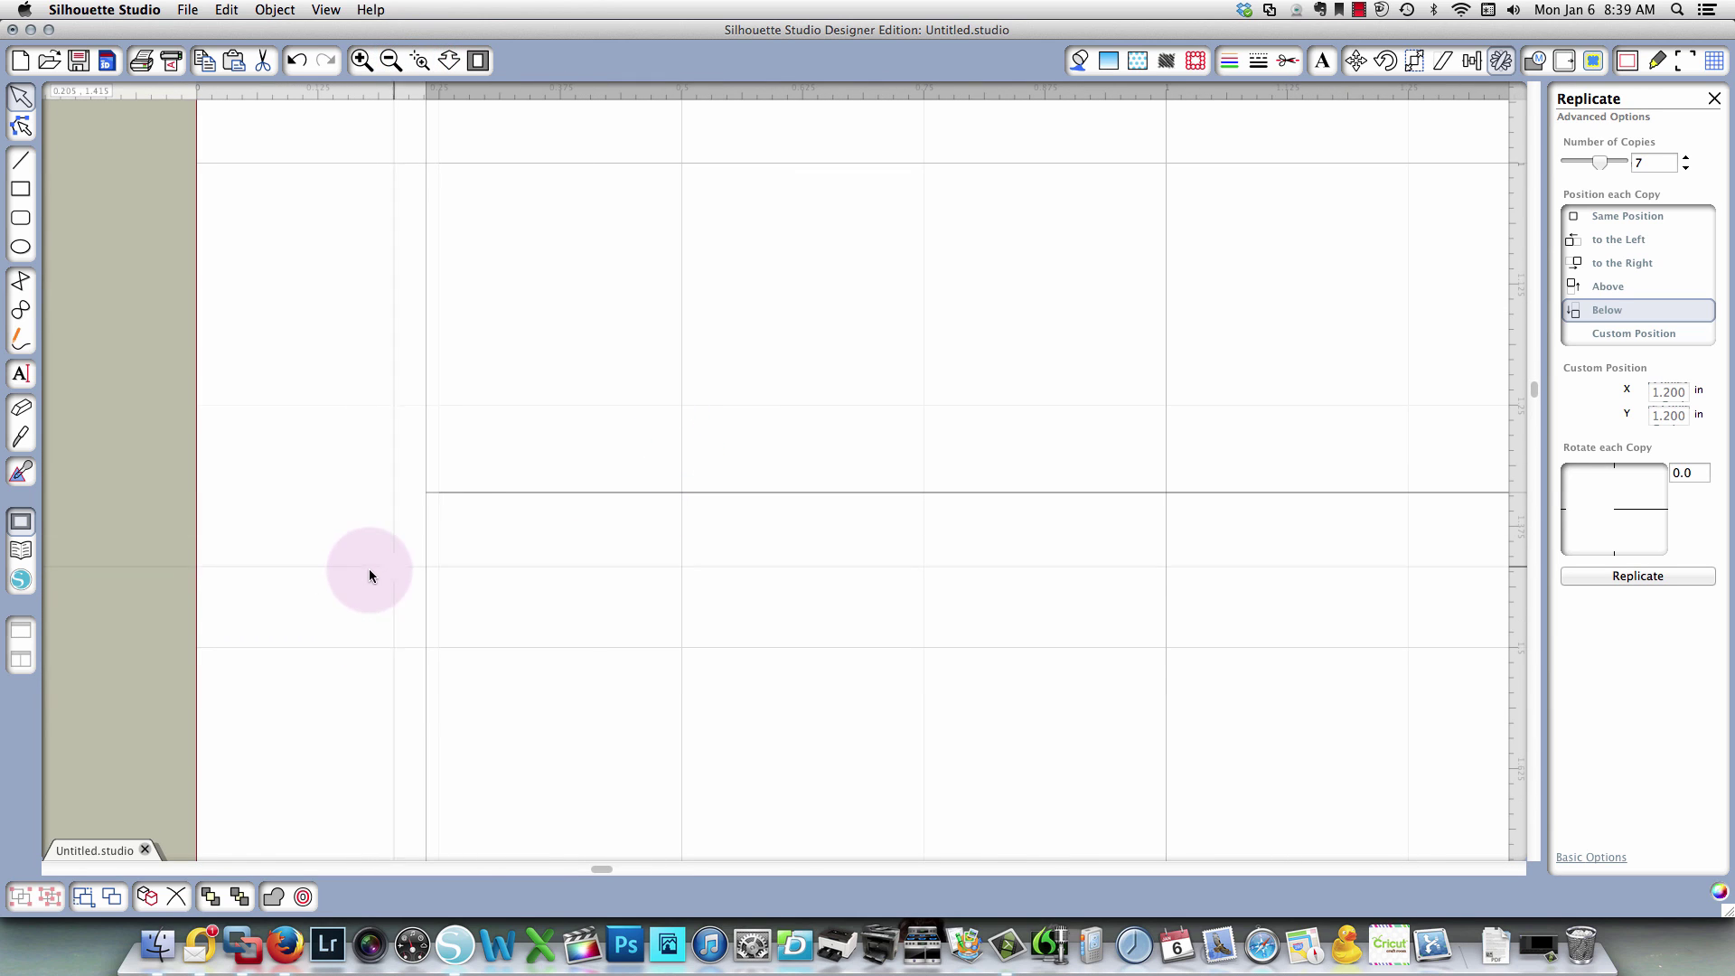
left_click_drag(369, 569, 445, 505)
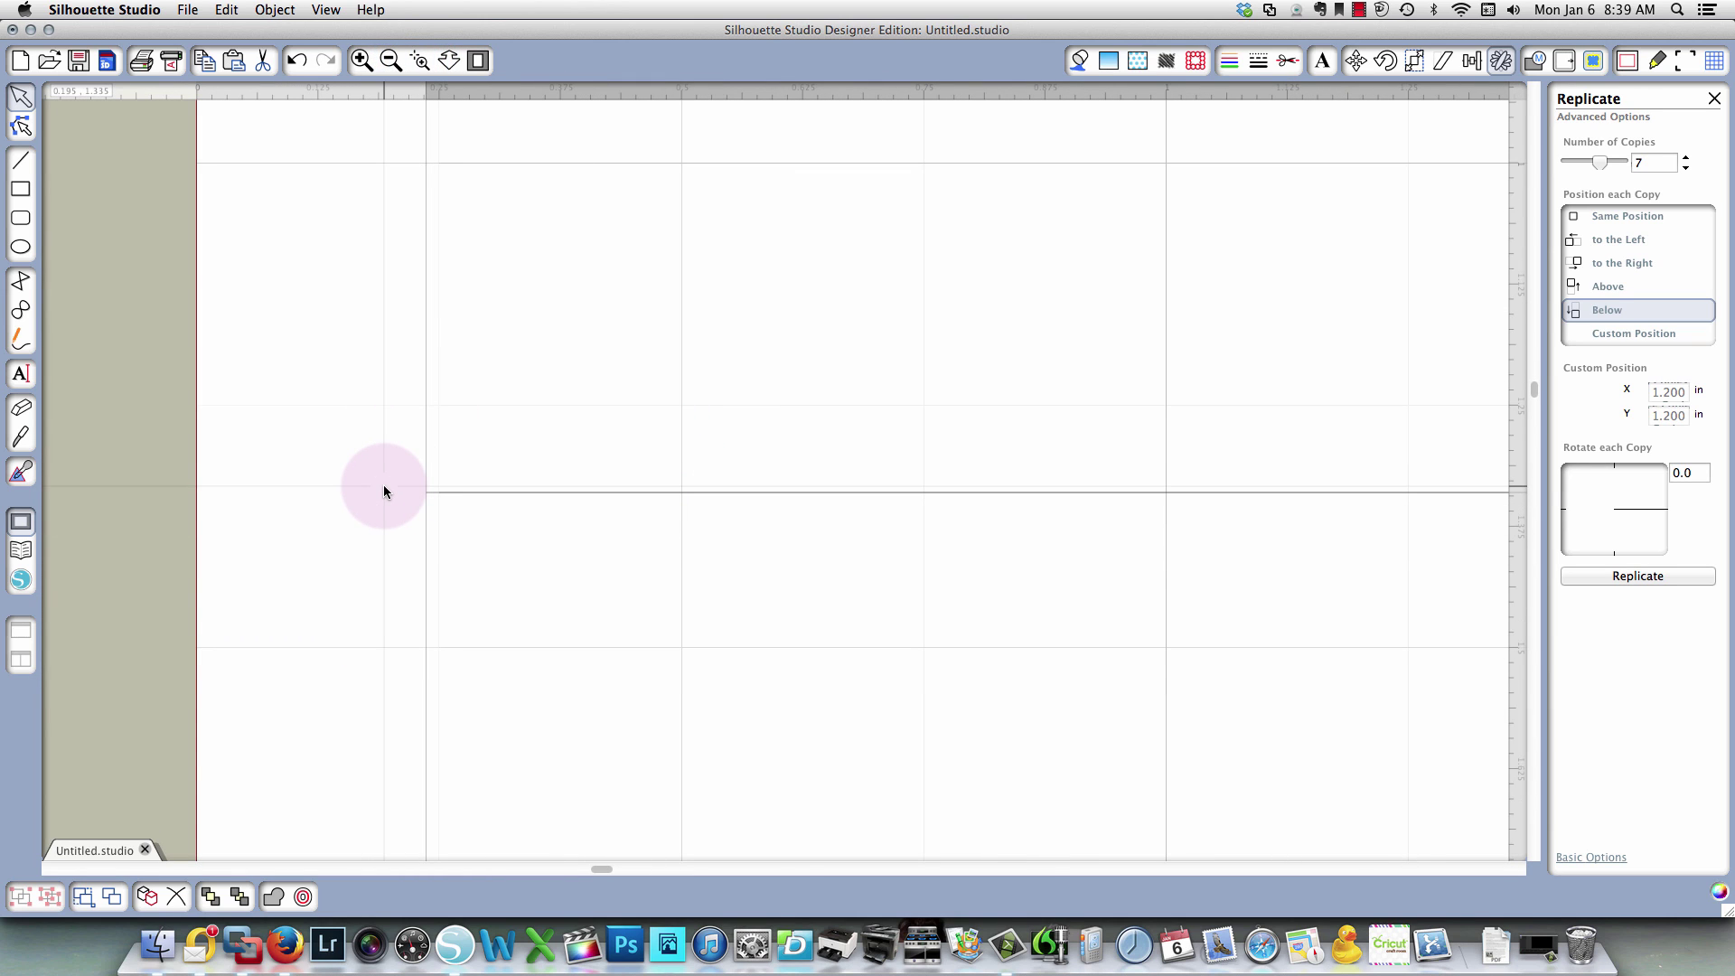
mouse_move(384, 486)
left_mouse_down()
mouse_move(368, 446)
mouse_move(373, 295)
left_mouse_up()
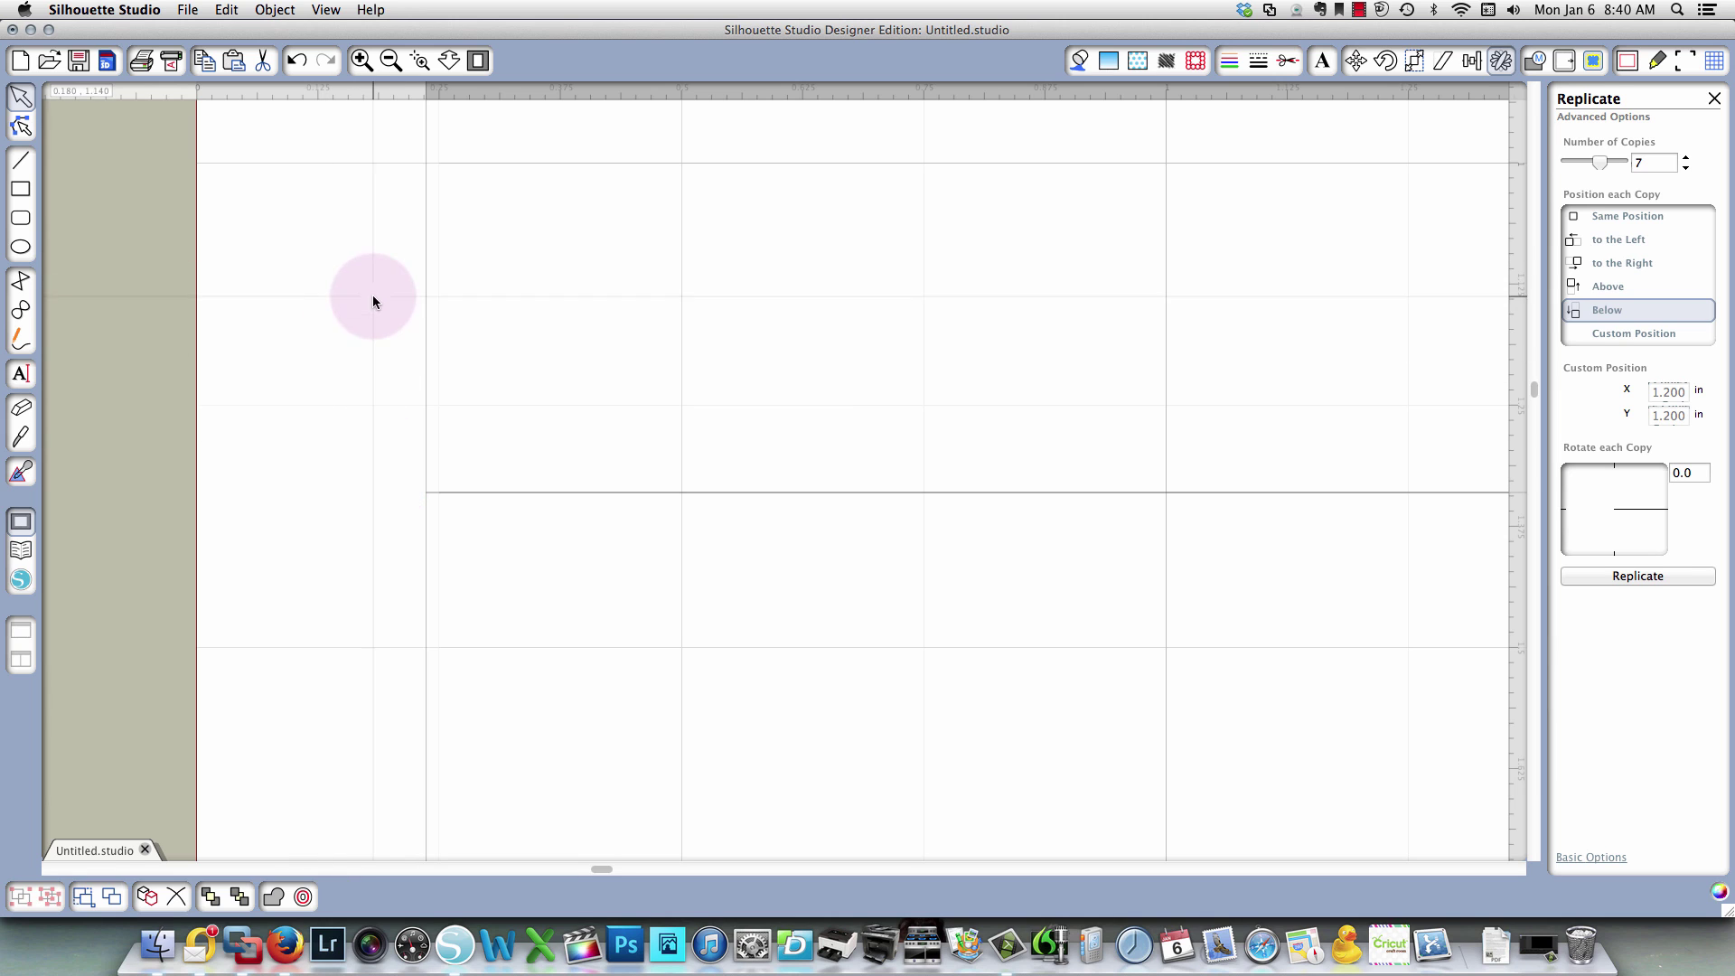
Zoom back out to the whole mat and delete all eight stacked rectangles.
left_click(296, 60)
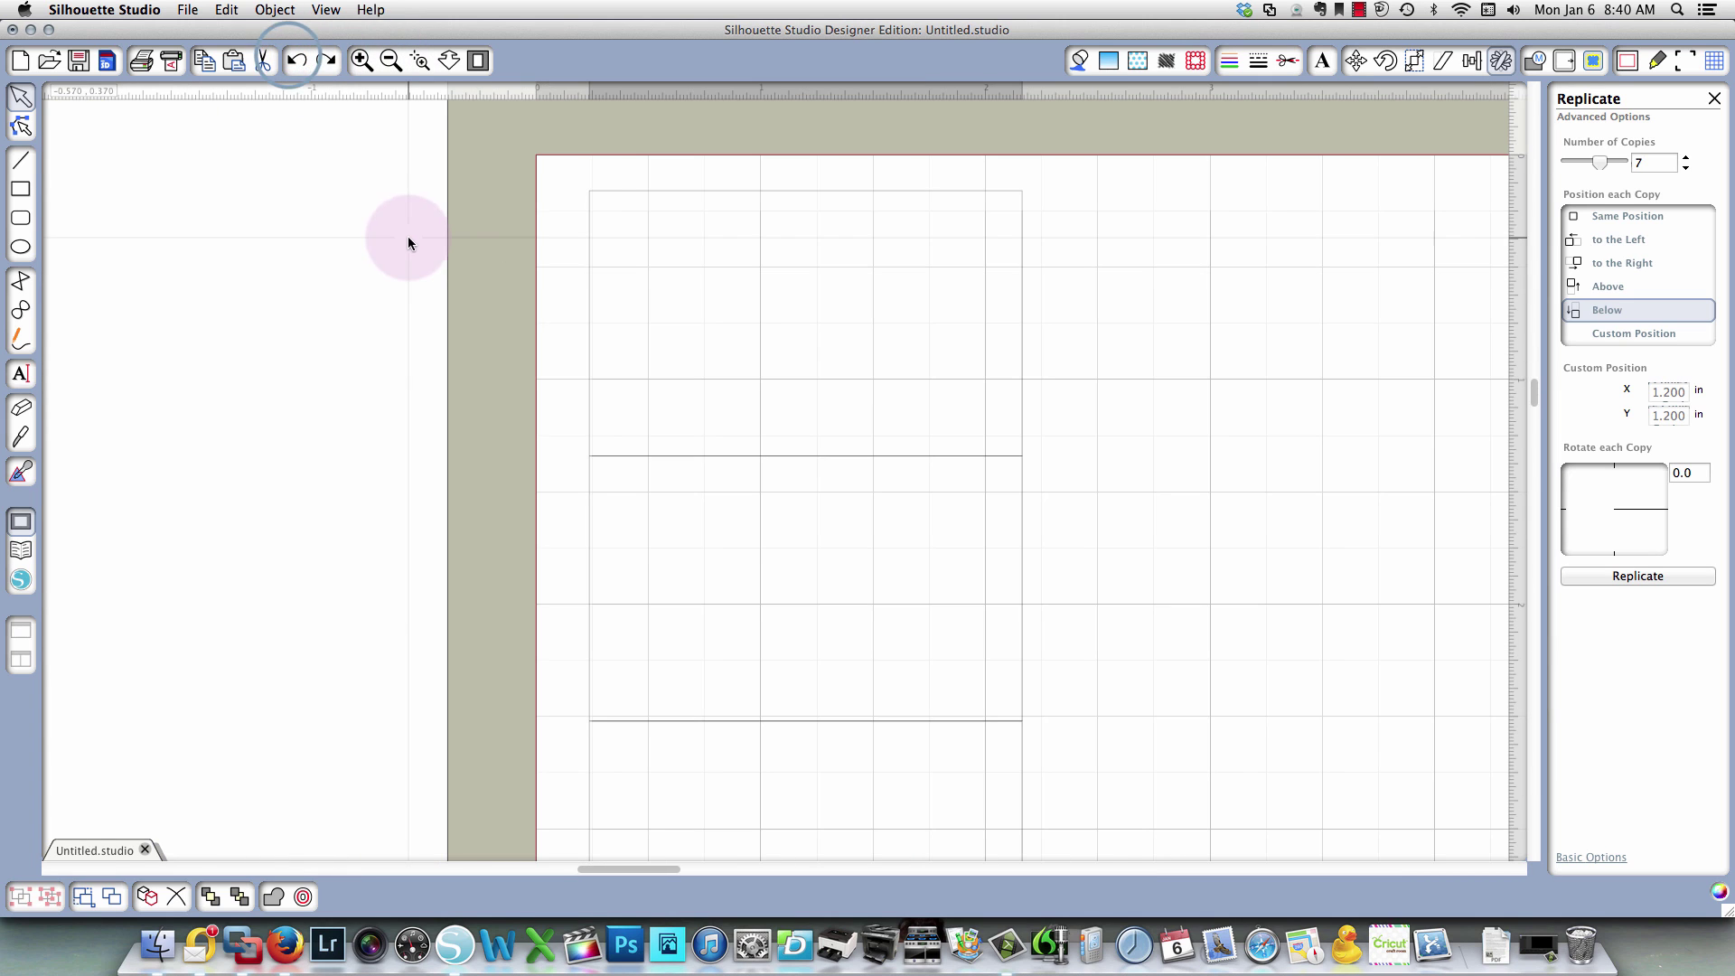
left_click(478, 59)
left_click_drag(438, 143, 716, 771)
key("Delete")
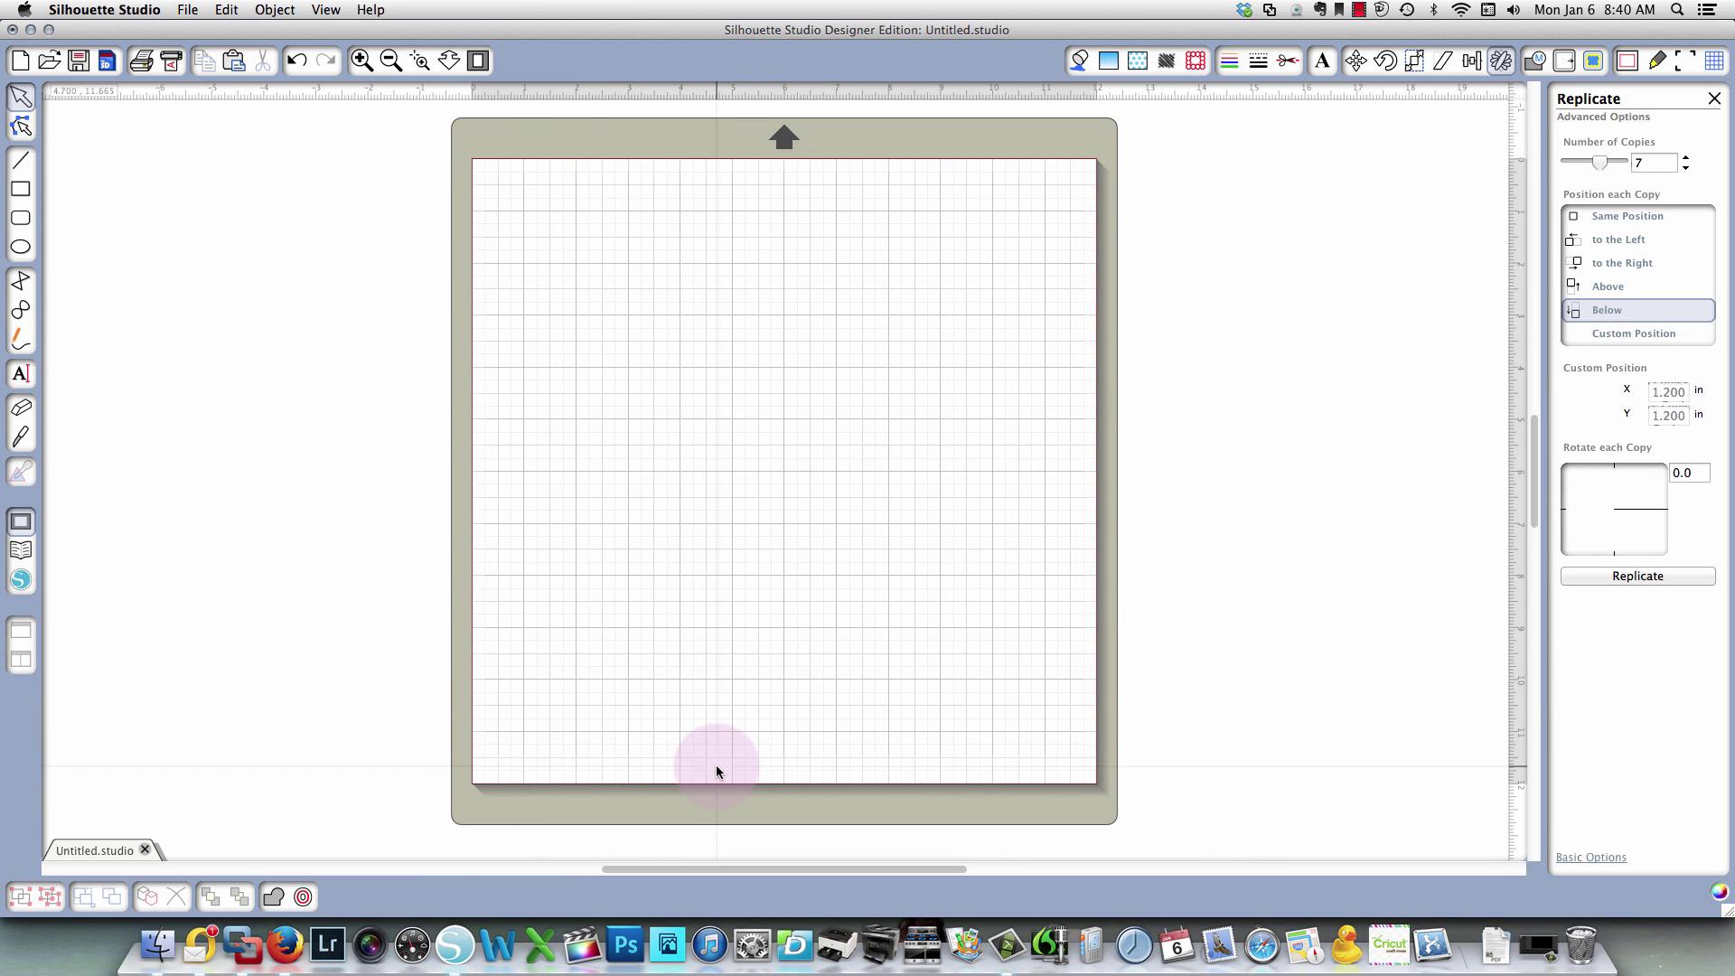
Draw a 1.380 in circle near the mat's top-left and select it.
left_click(20, 248)
mouse_move(485, 193)
left_mouse_down()
mouse_move(528, 197)
mouse_move(577, 270)
left_mouse_up()
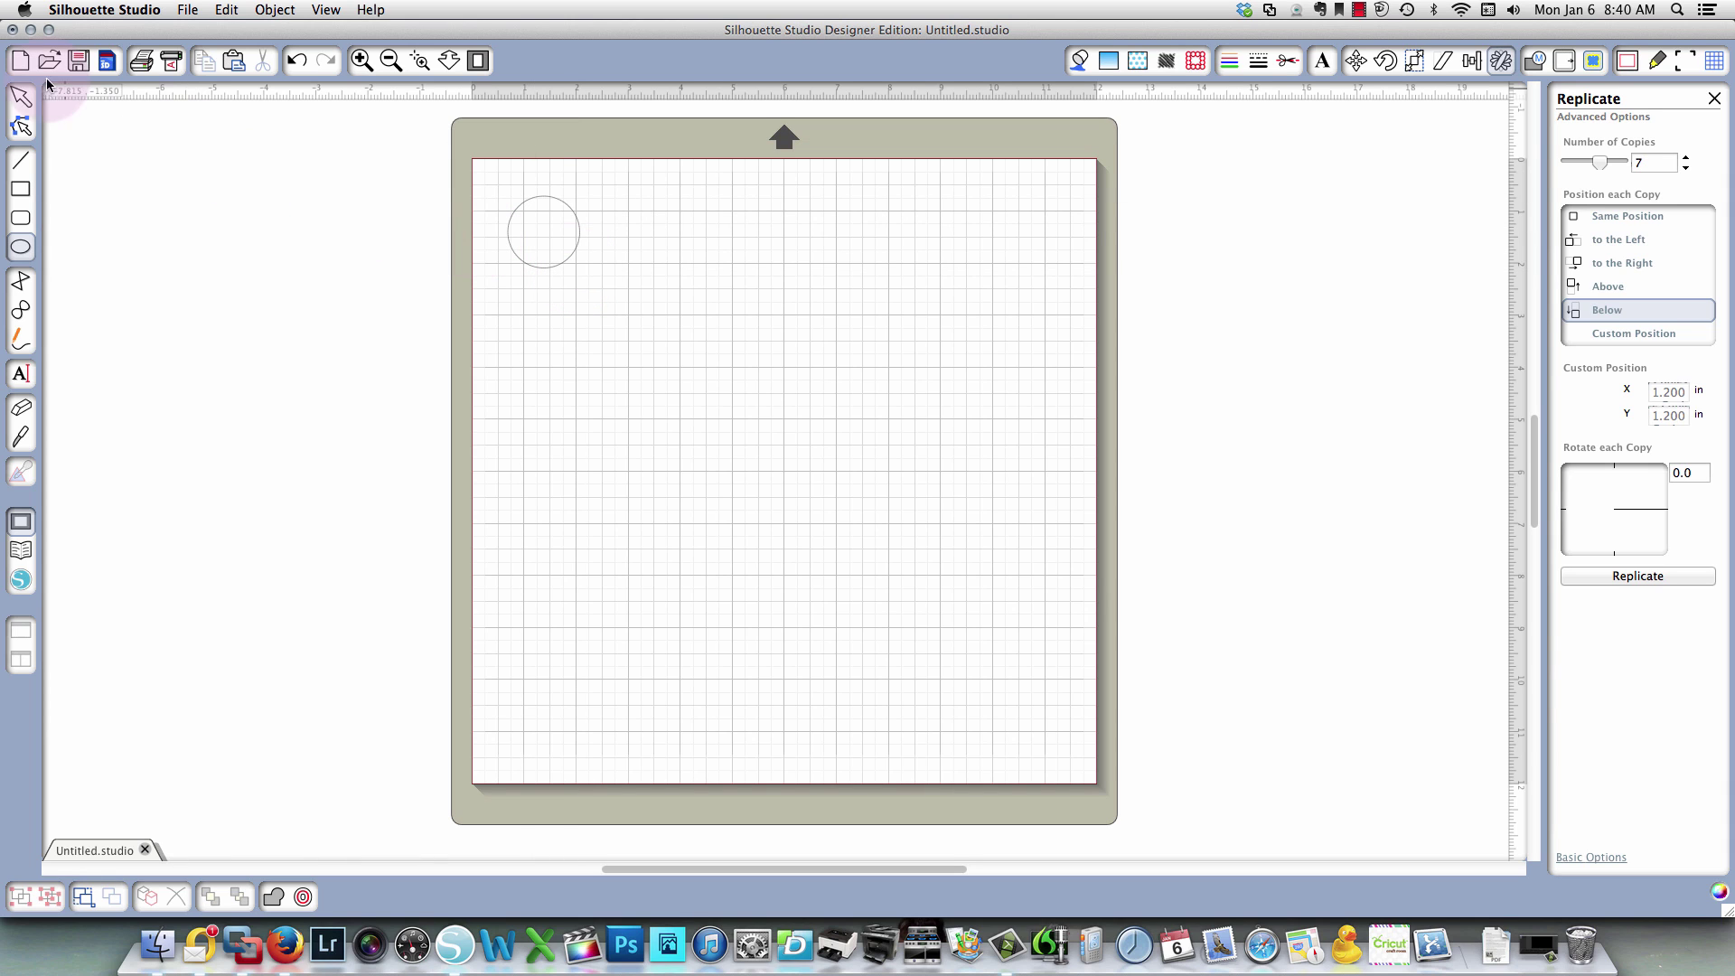
left_click(18, 100)
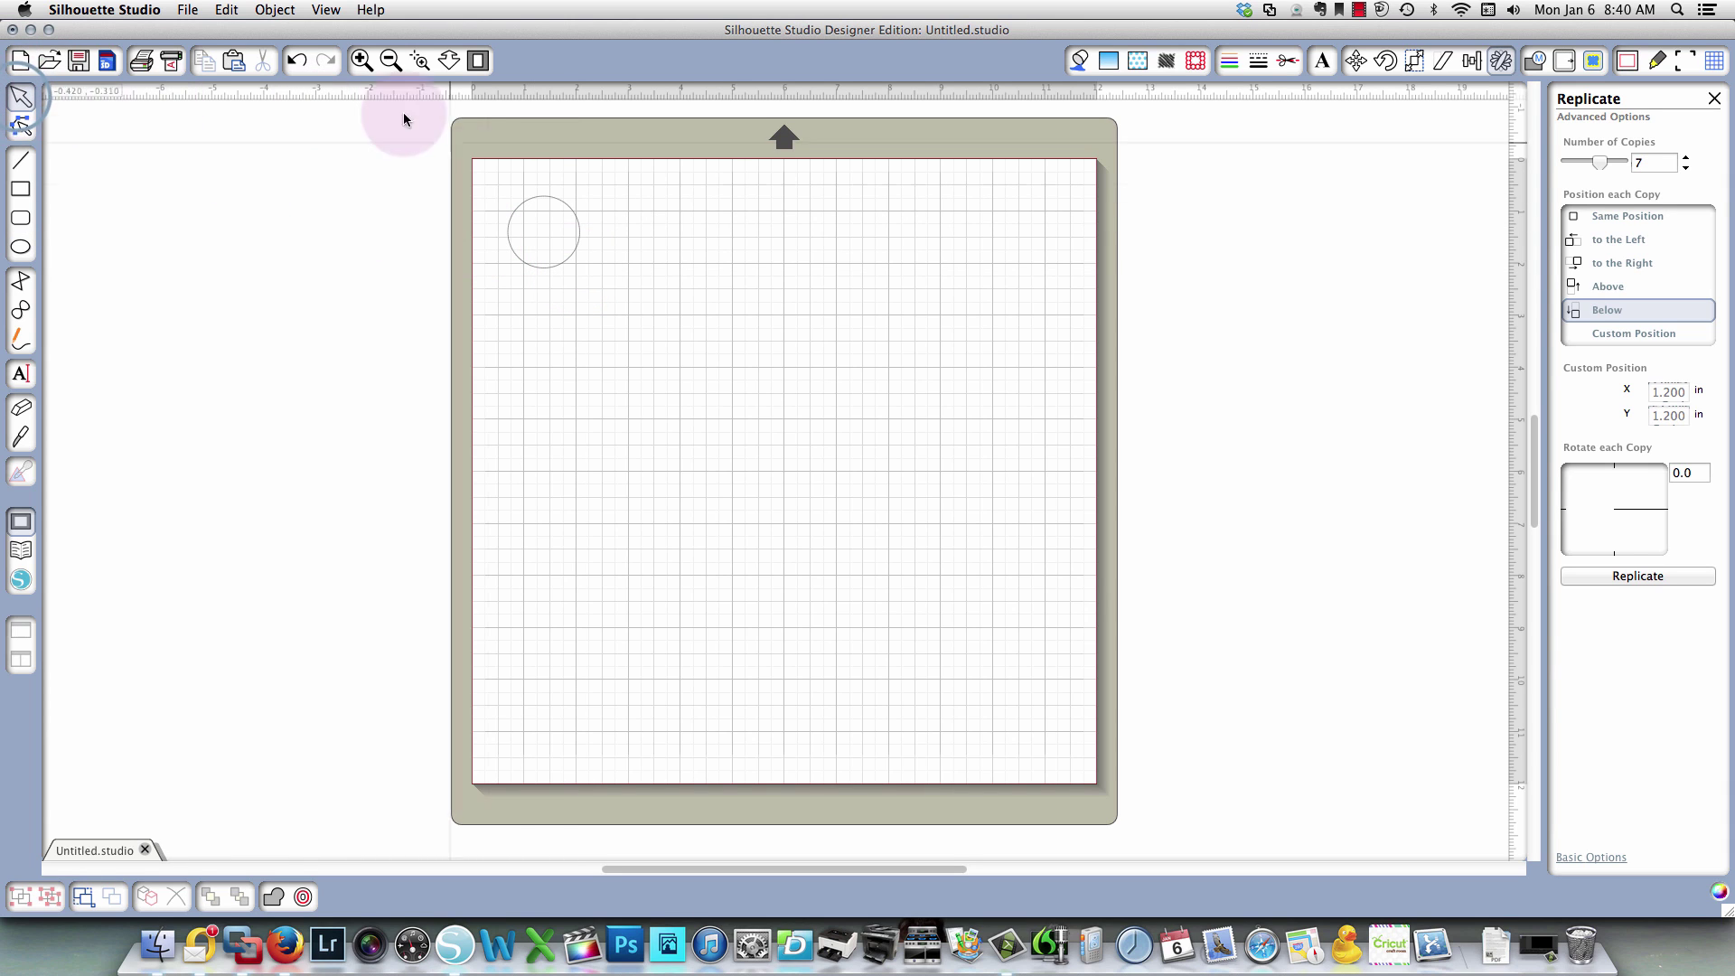
left_click(556, 275)
left_click(554, 263)
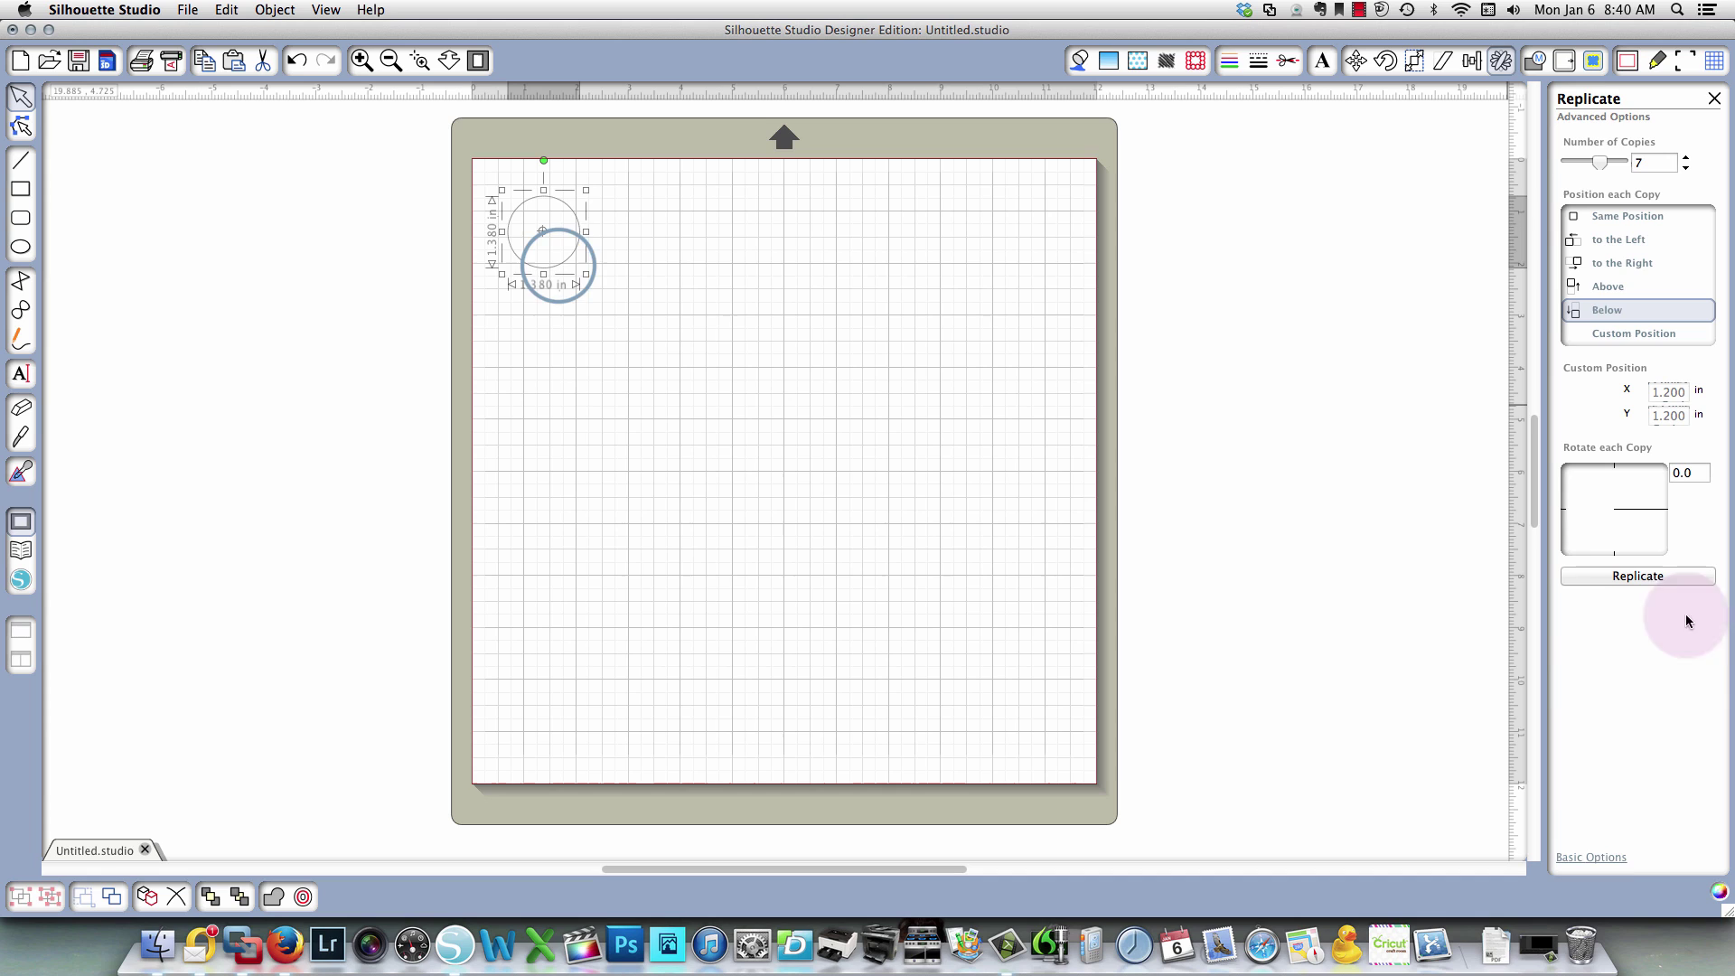
Replicate the circle with 7 copies Below, then zoom in on the top circles and back out.
left_click(1594, 860)
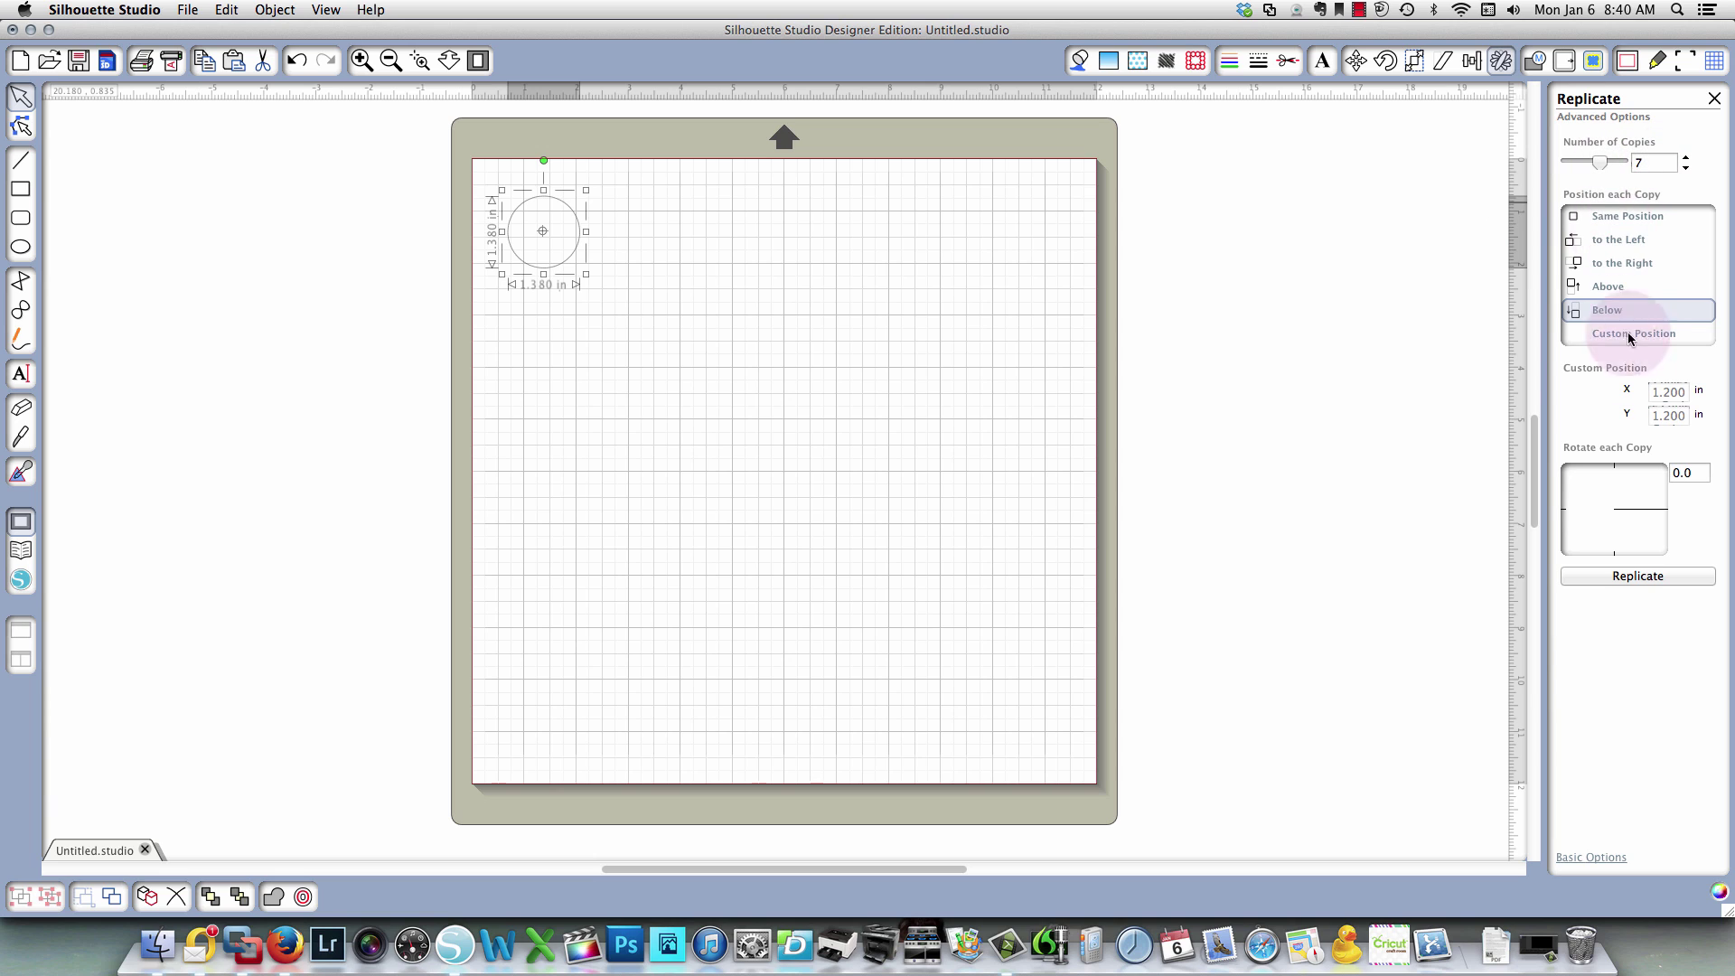
left_click(1617, 576)
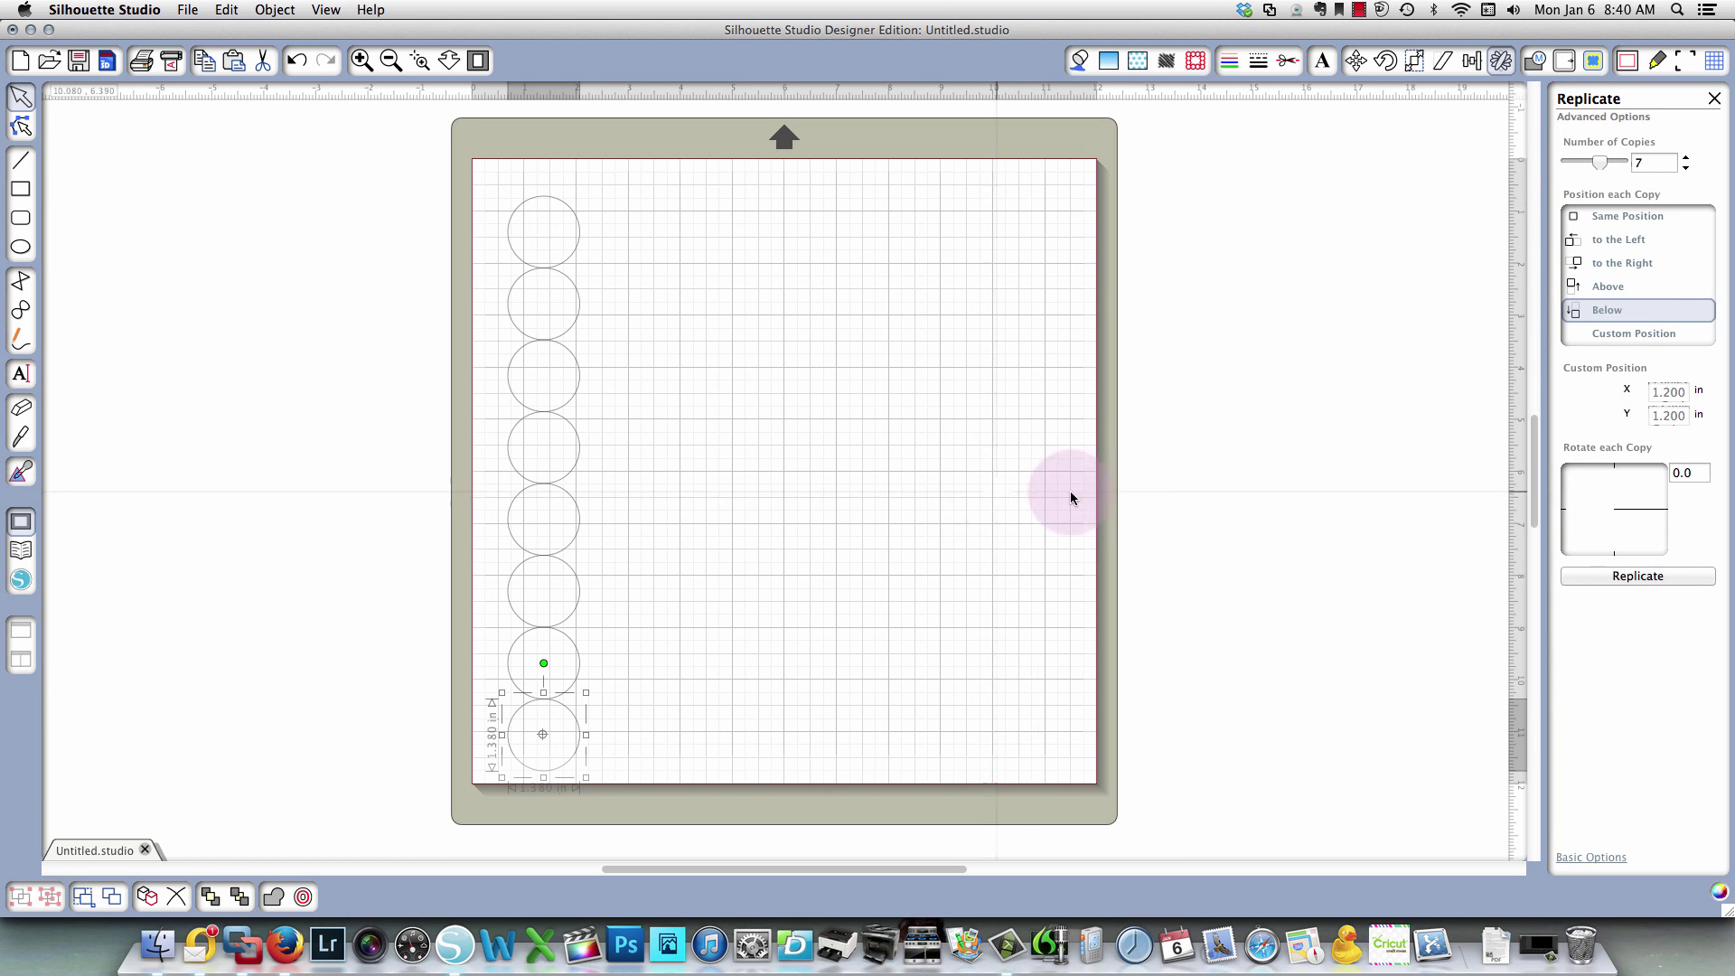
left_click(419, 60)
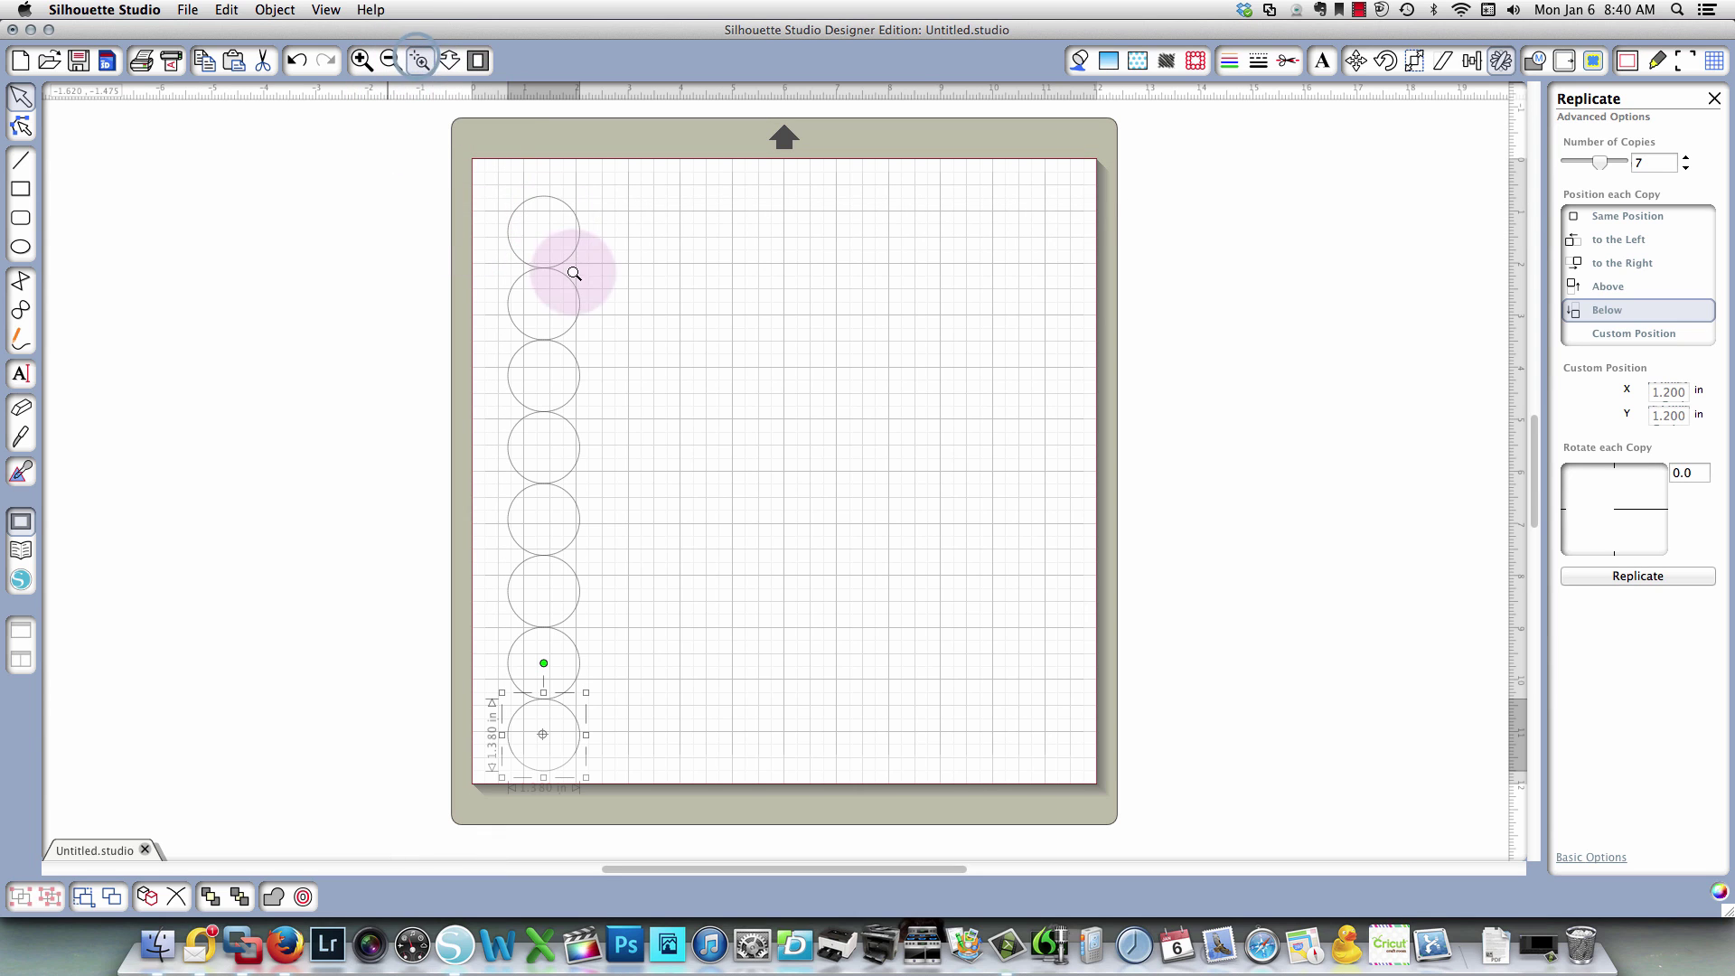
left_click(543, 270)
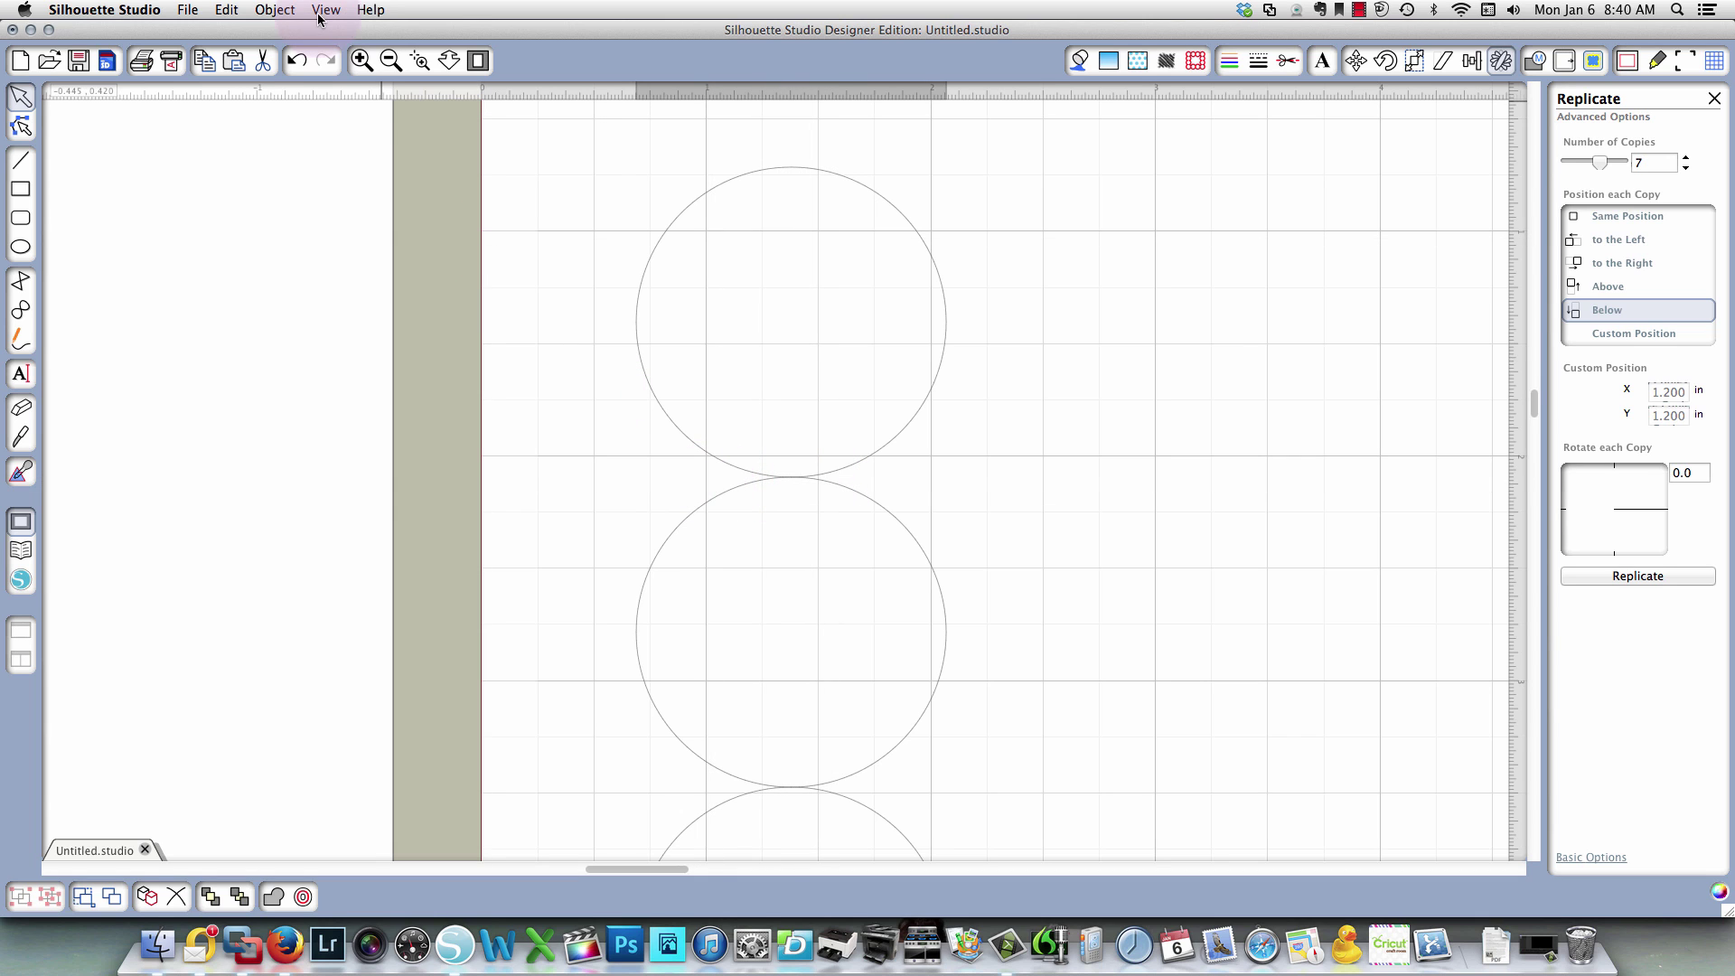
left_click(476, 61)
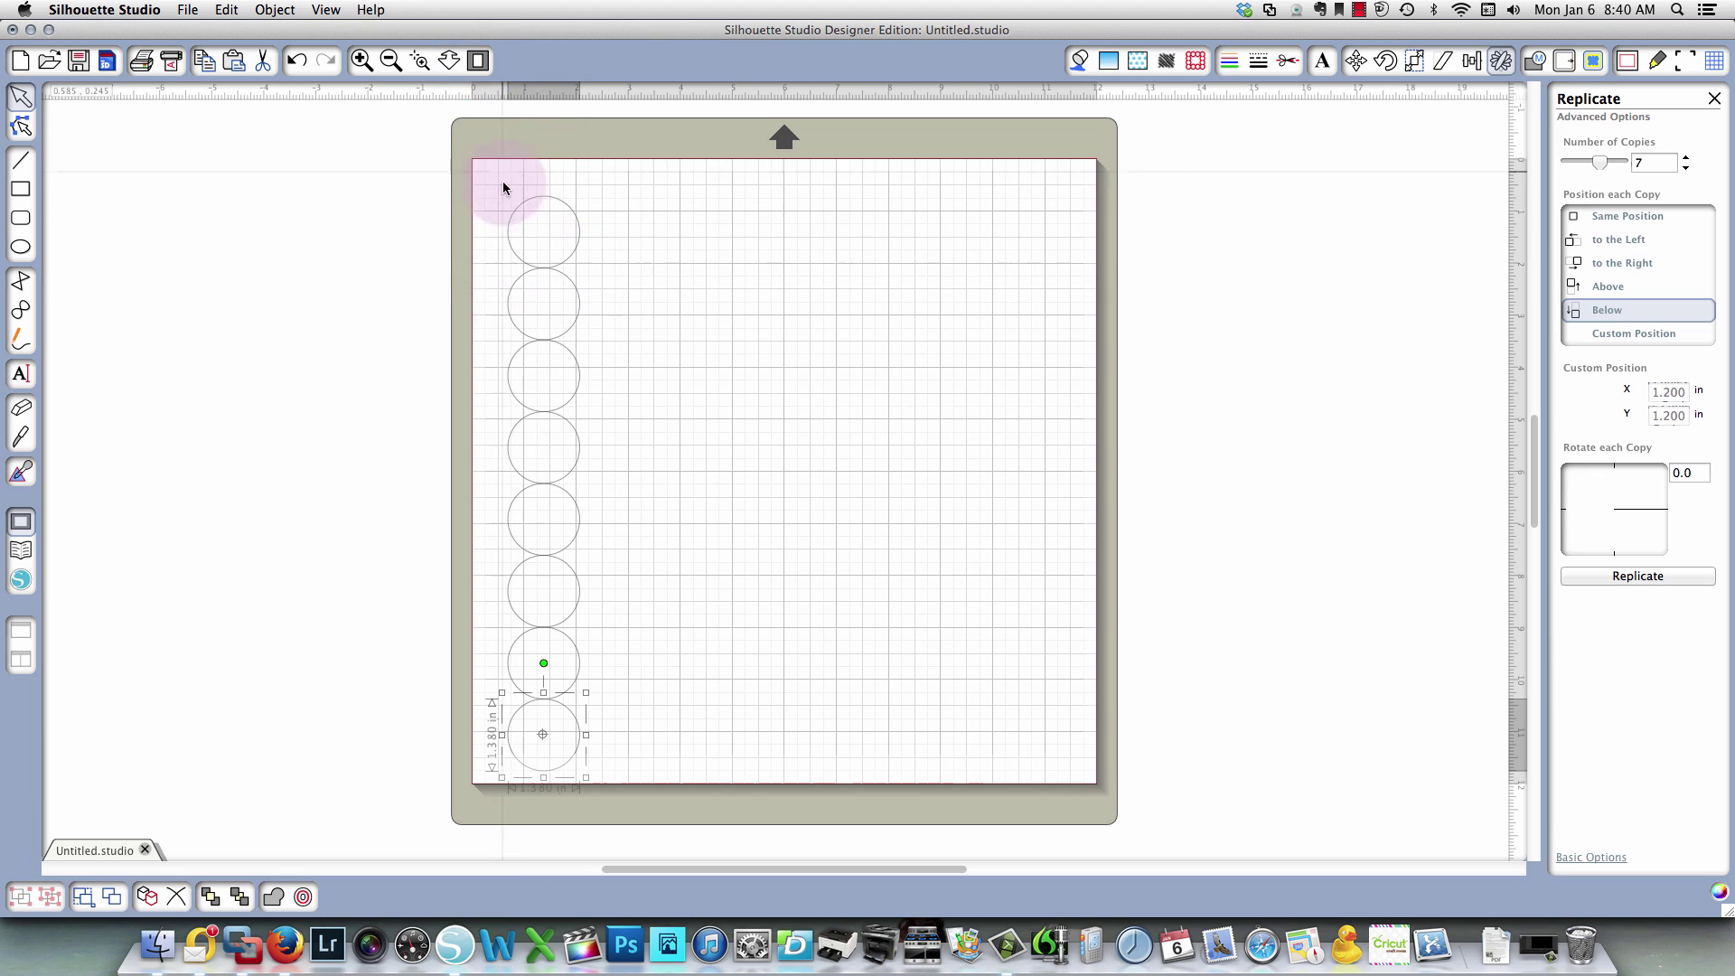
Replicate the eight-circle column seven times to the Right, making an 8 × 8 grid.
left_click(476, 175)
left_click_drag(476, 175, 651, 799)
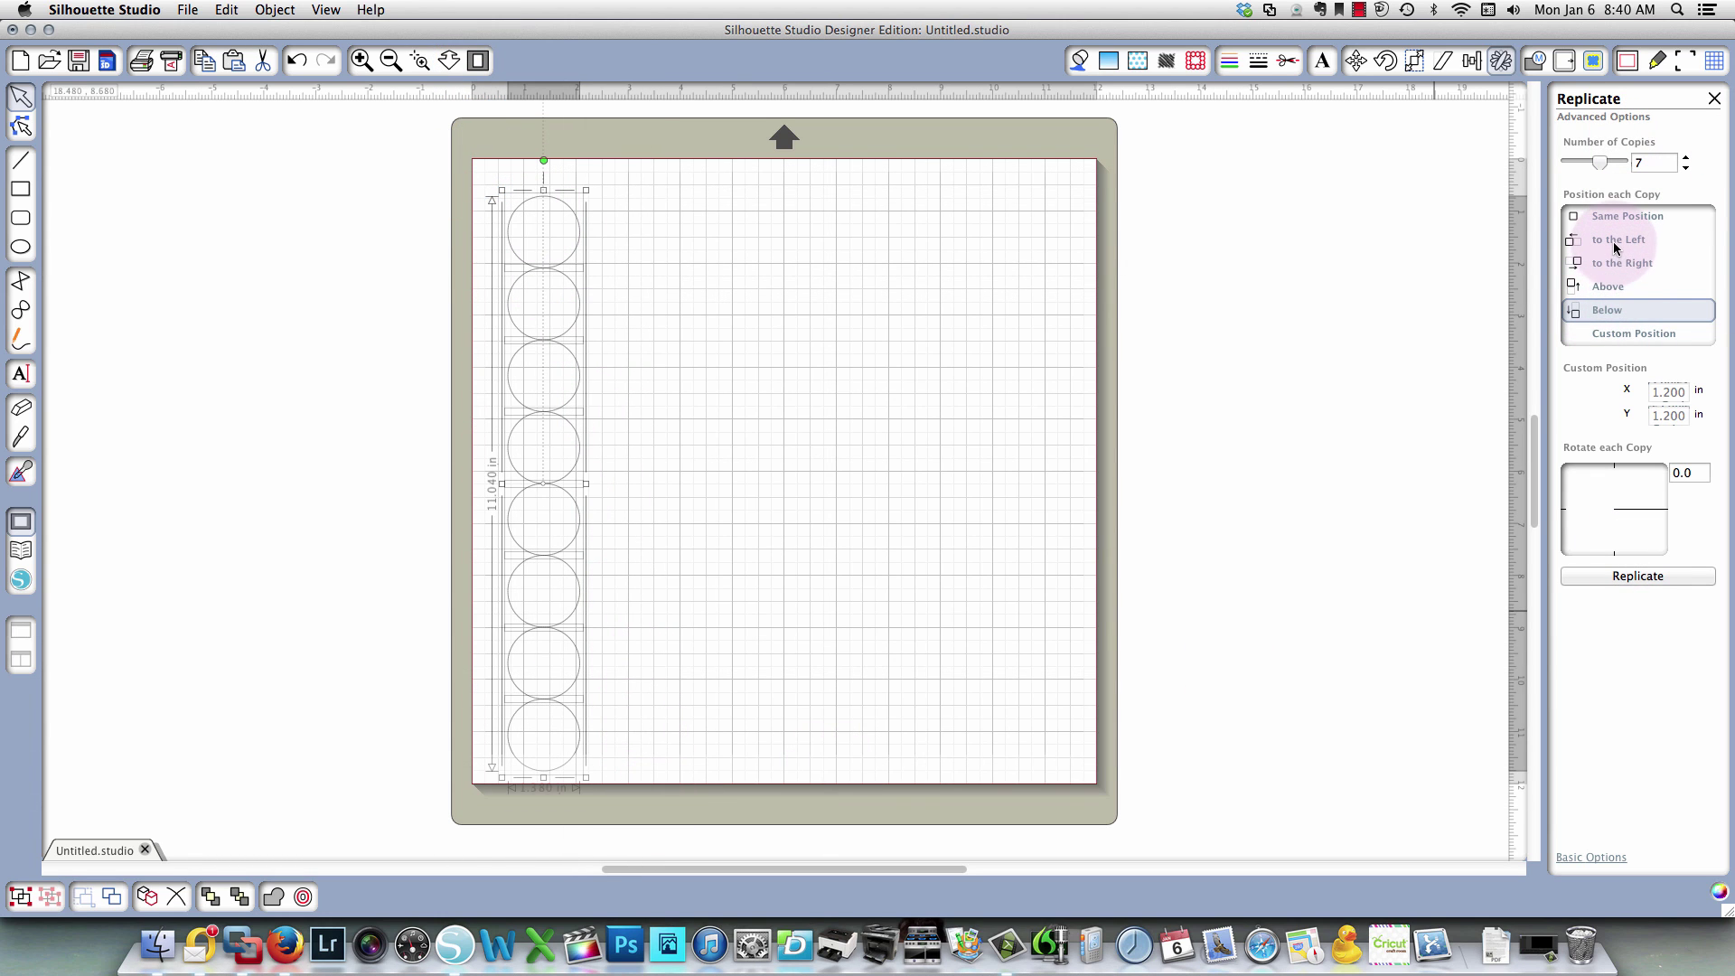
left_click(1612, 264)
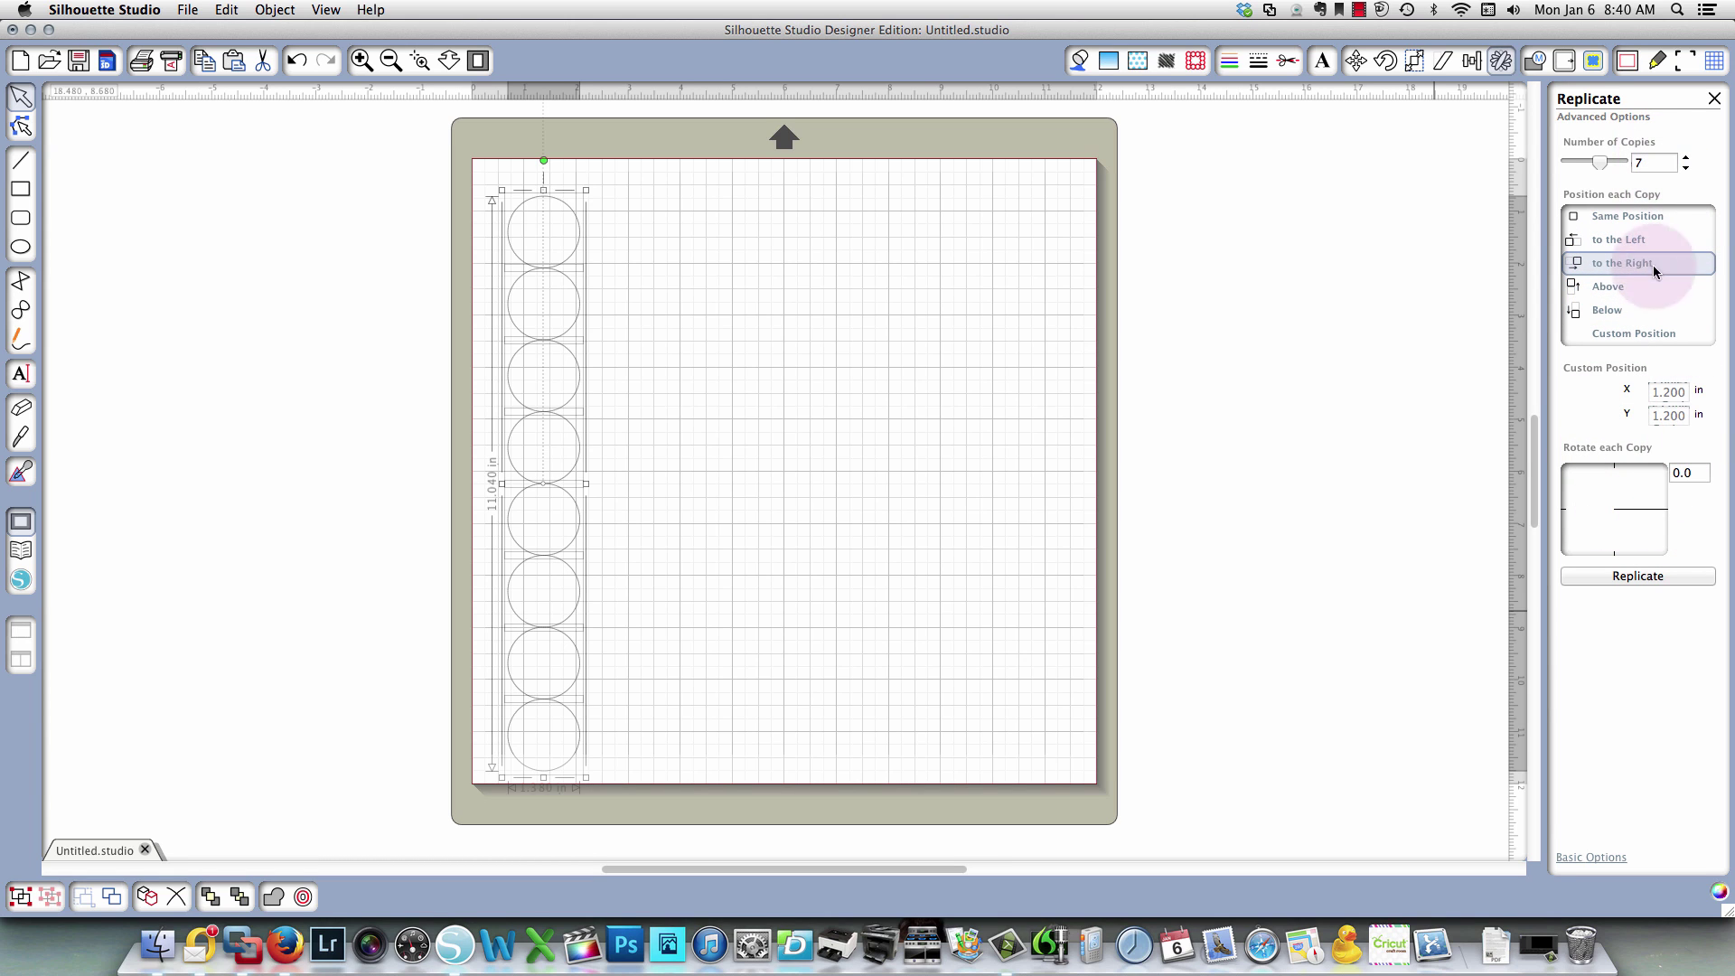
left_click(1628, 577)
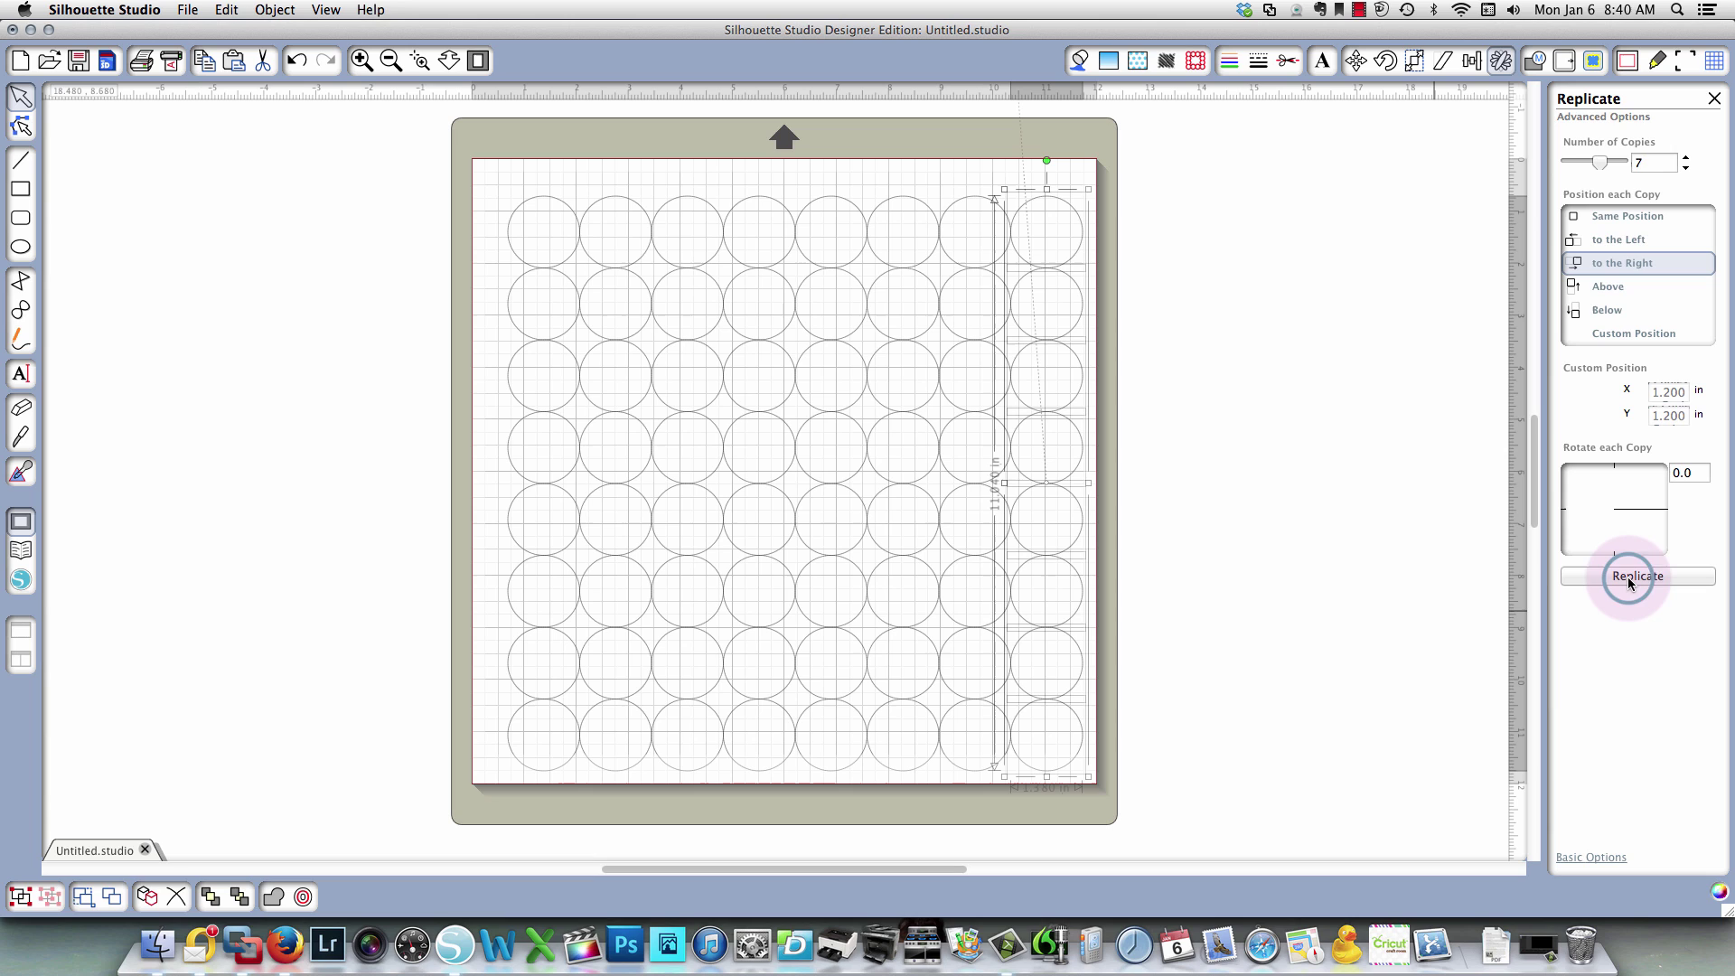
left_click(1308, 489)
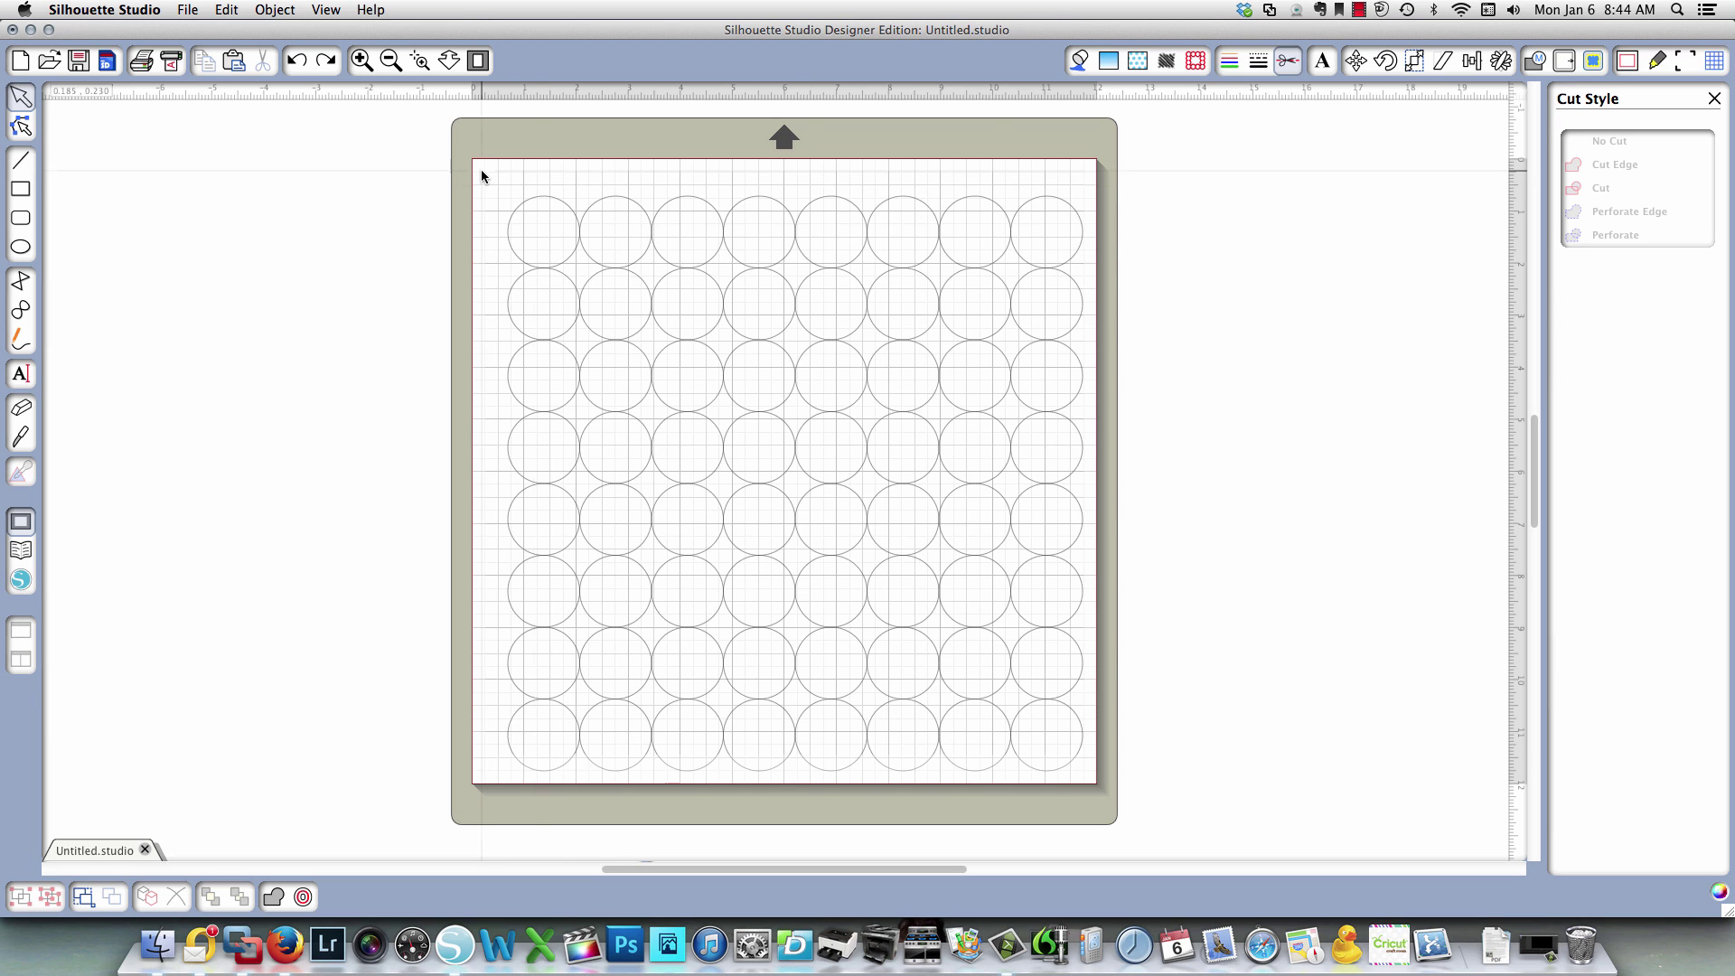
Delete all 64 circles and place the '2 photo corners' library design on the mat.
left_click_drag(481, 176, 1195, 820)
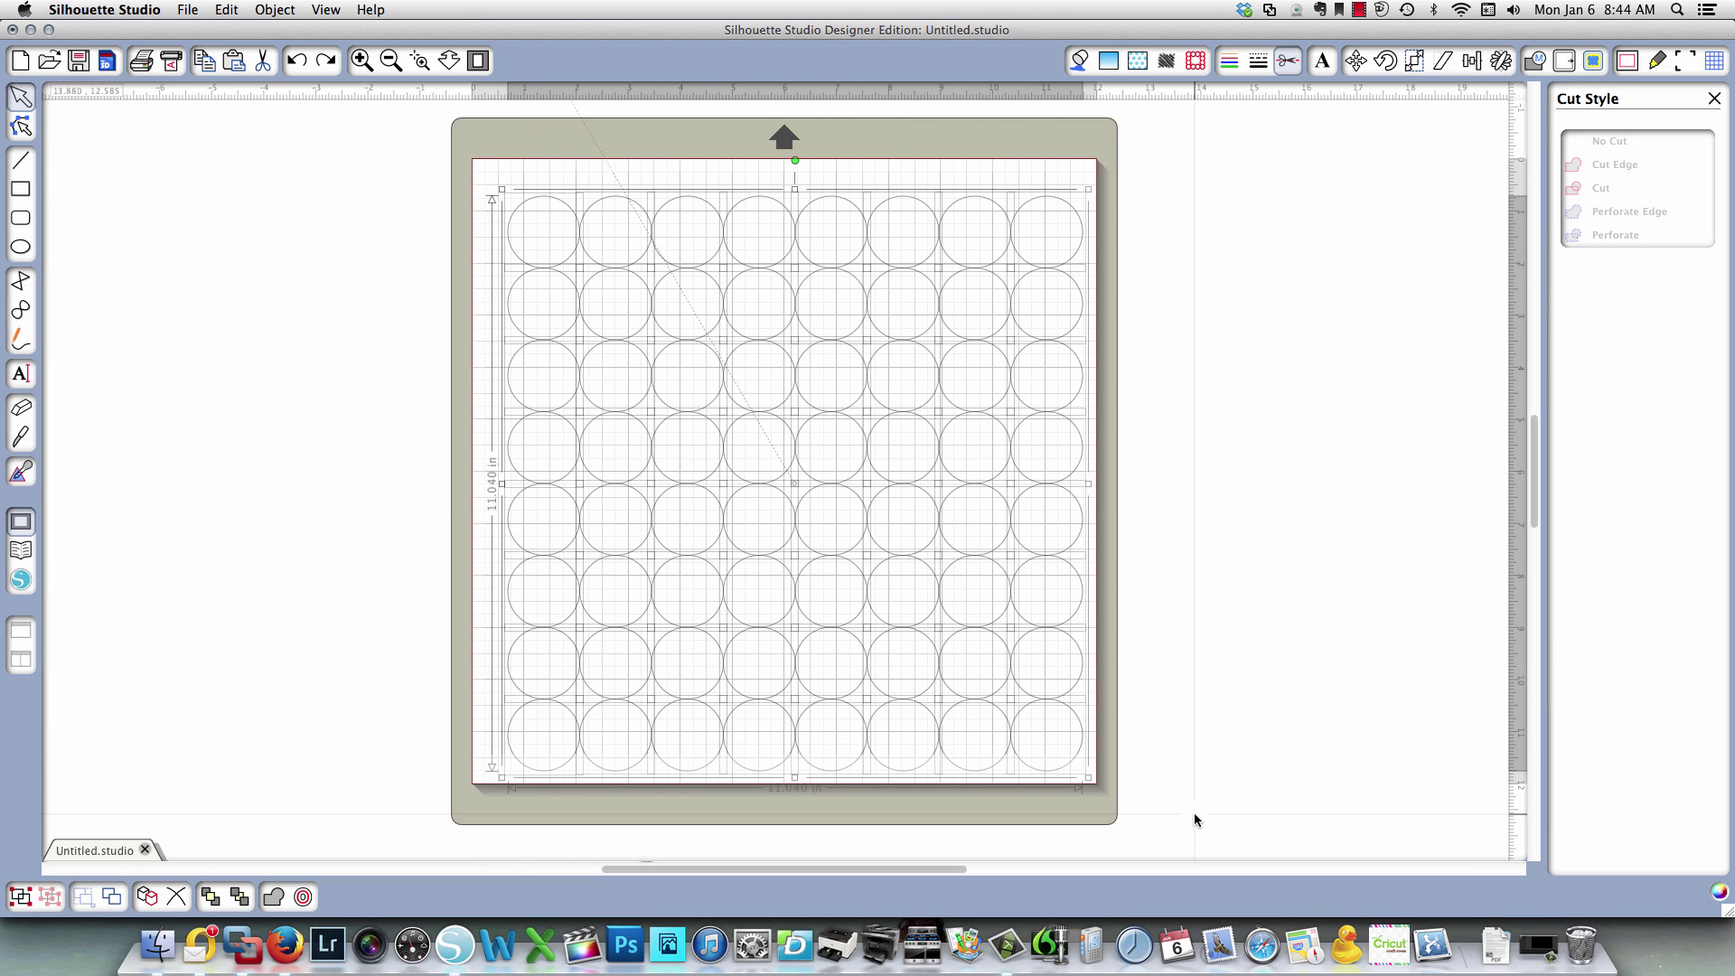
key("Delete")
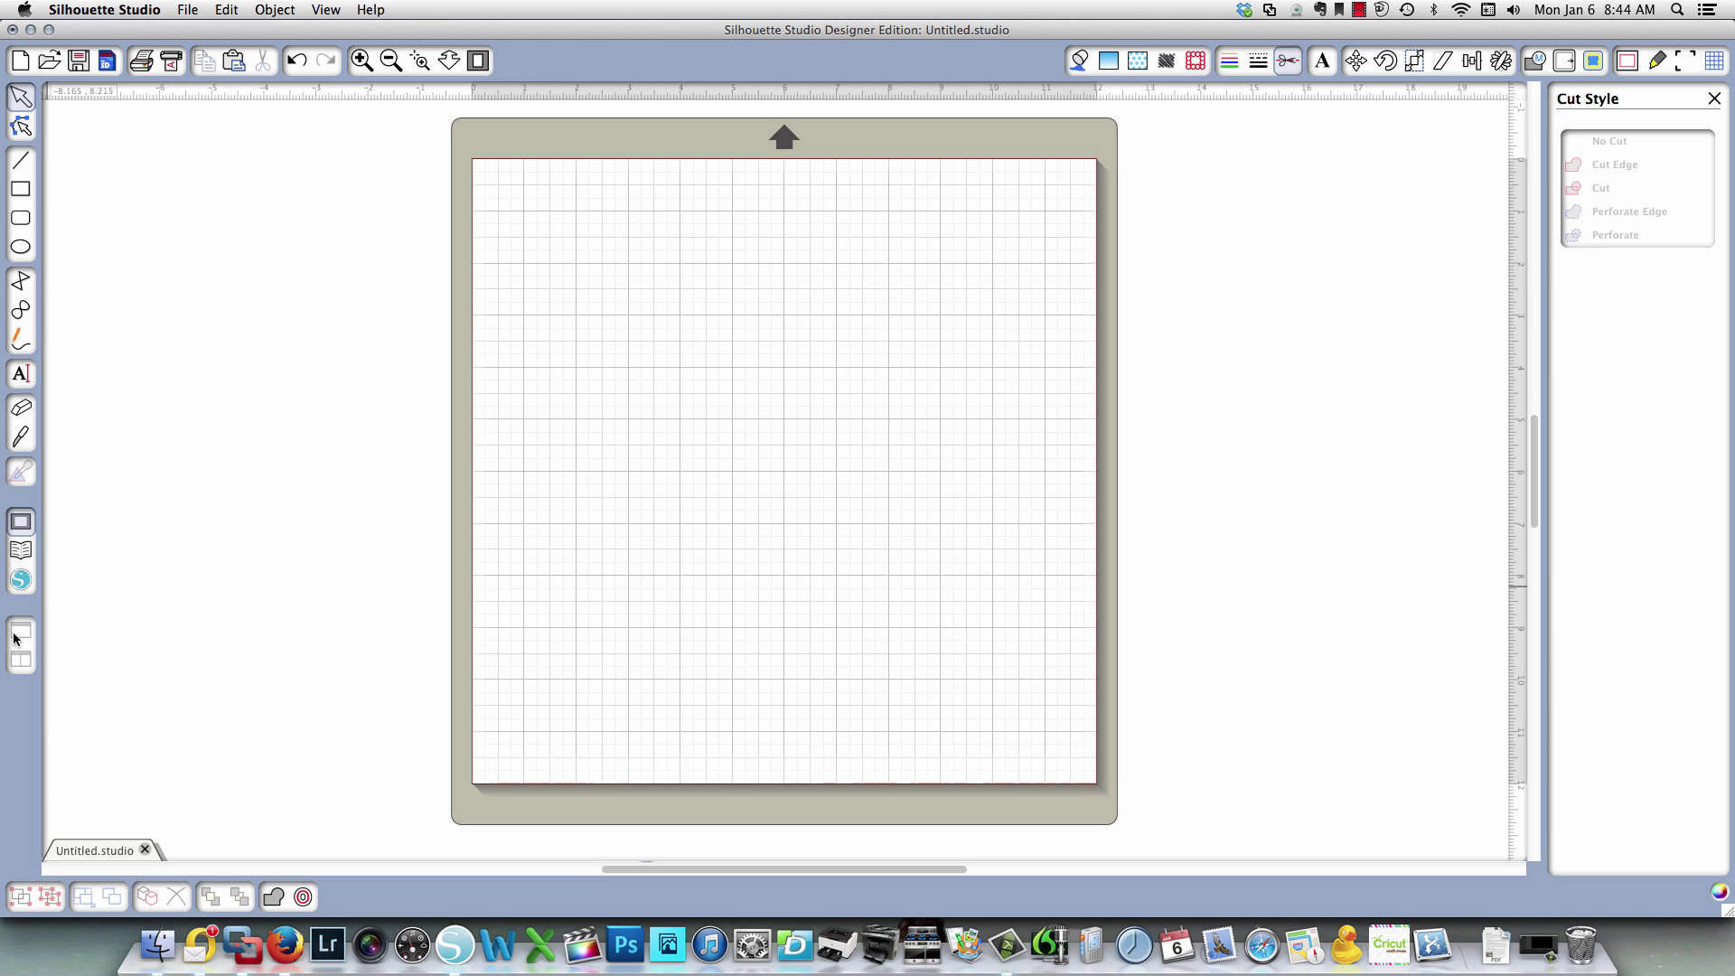
left_click(27, 578)
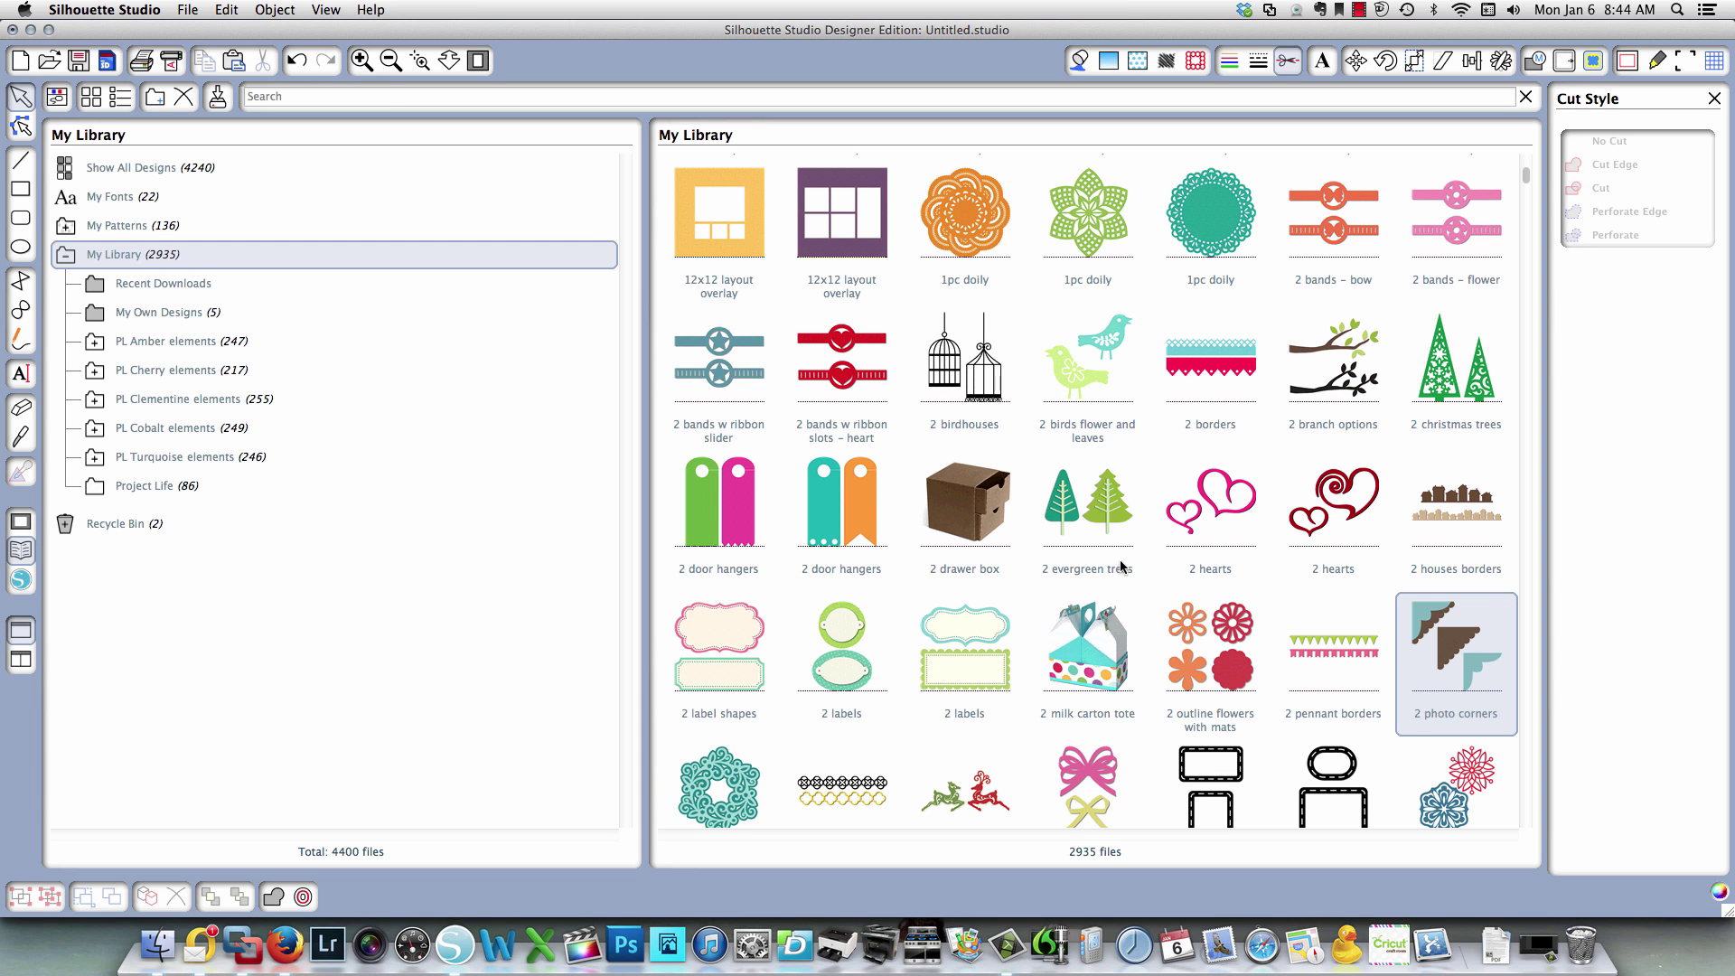
scroll(1147, 493, "down", 15)
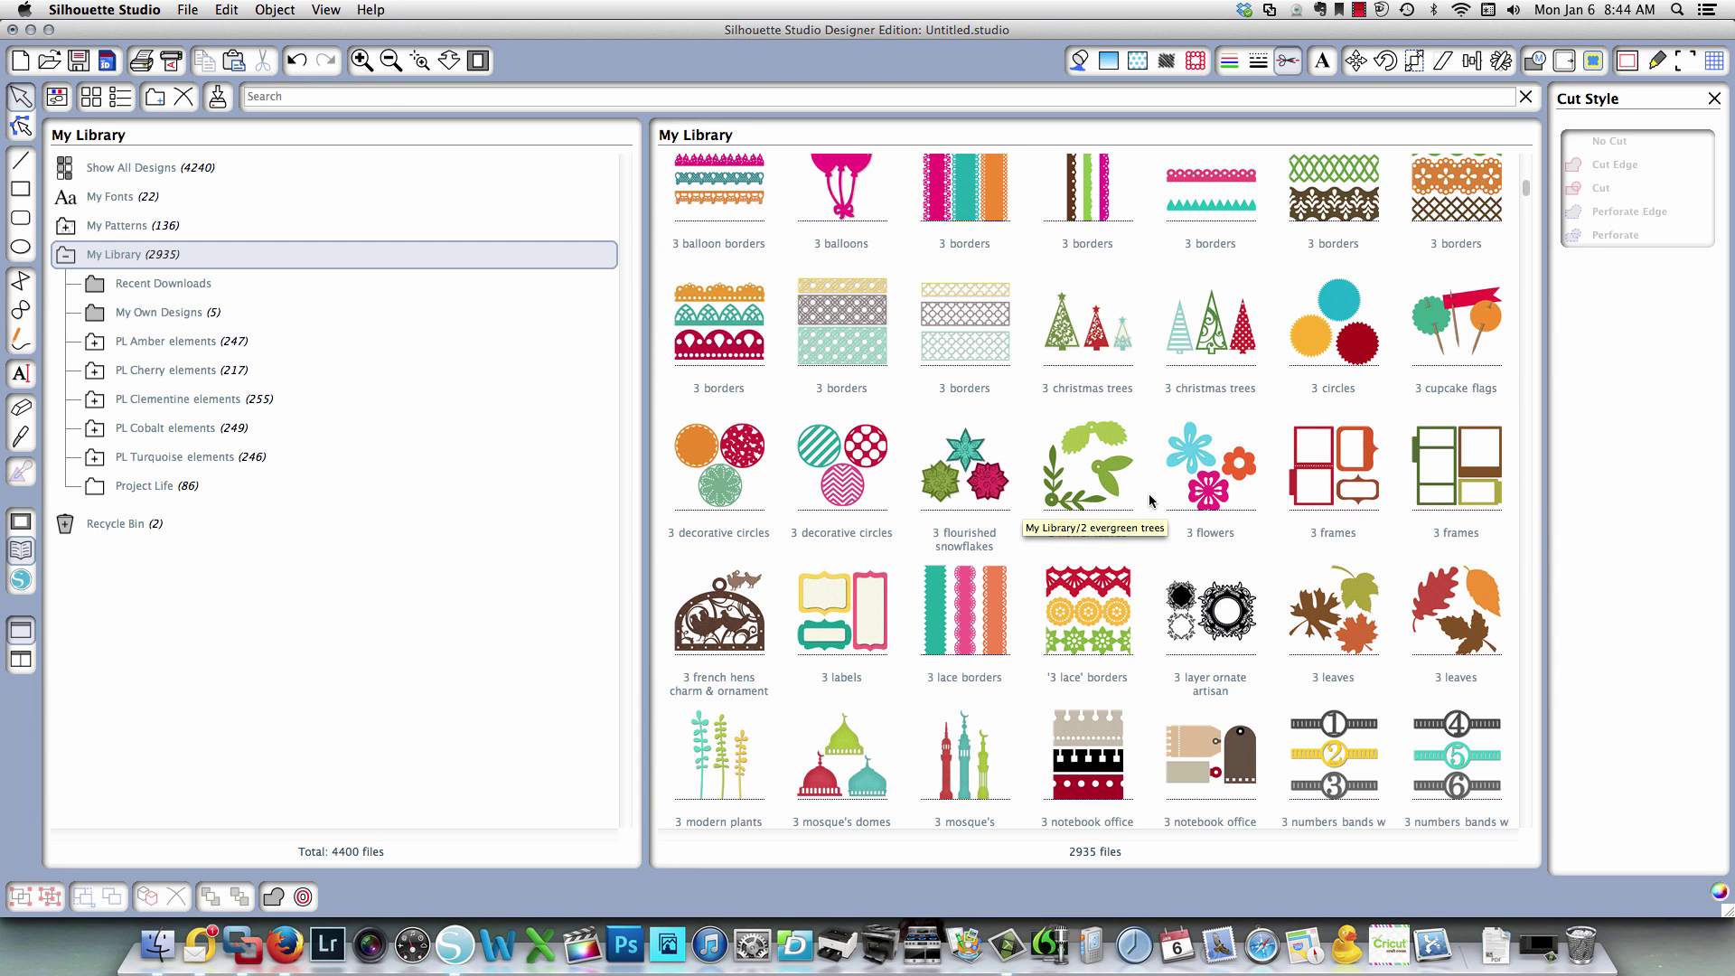
scroll(1150, 500, "up", 8)
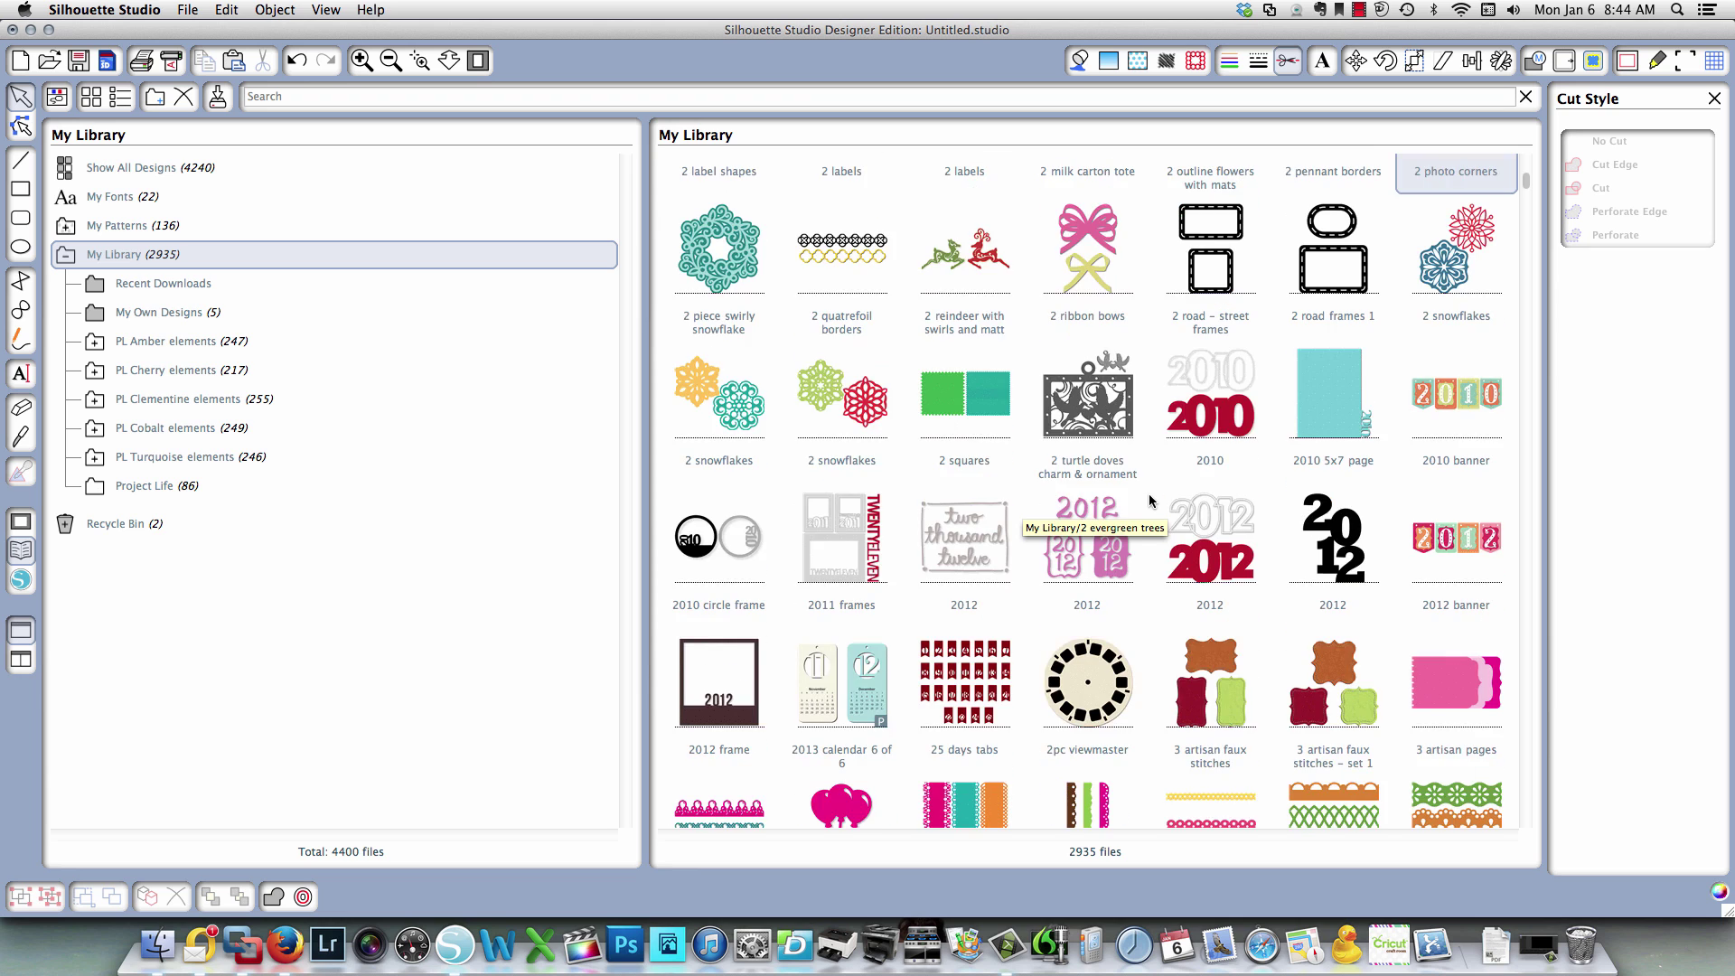
scroll(1151, 500, "up", 2)
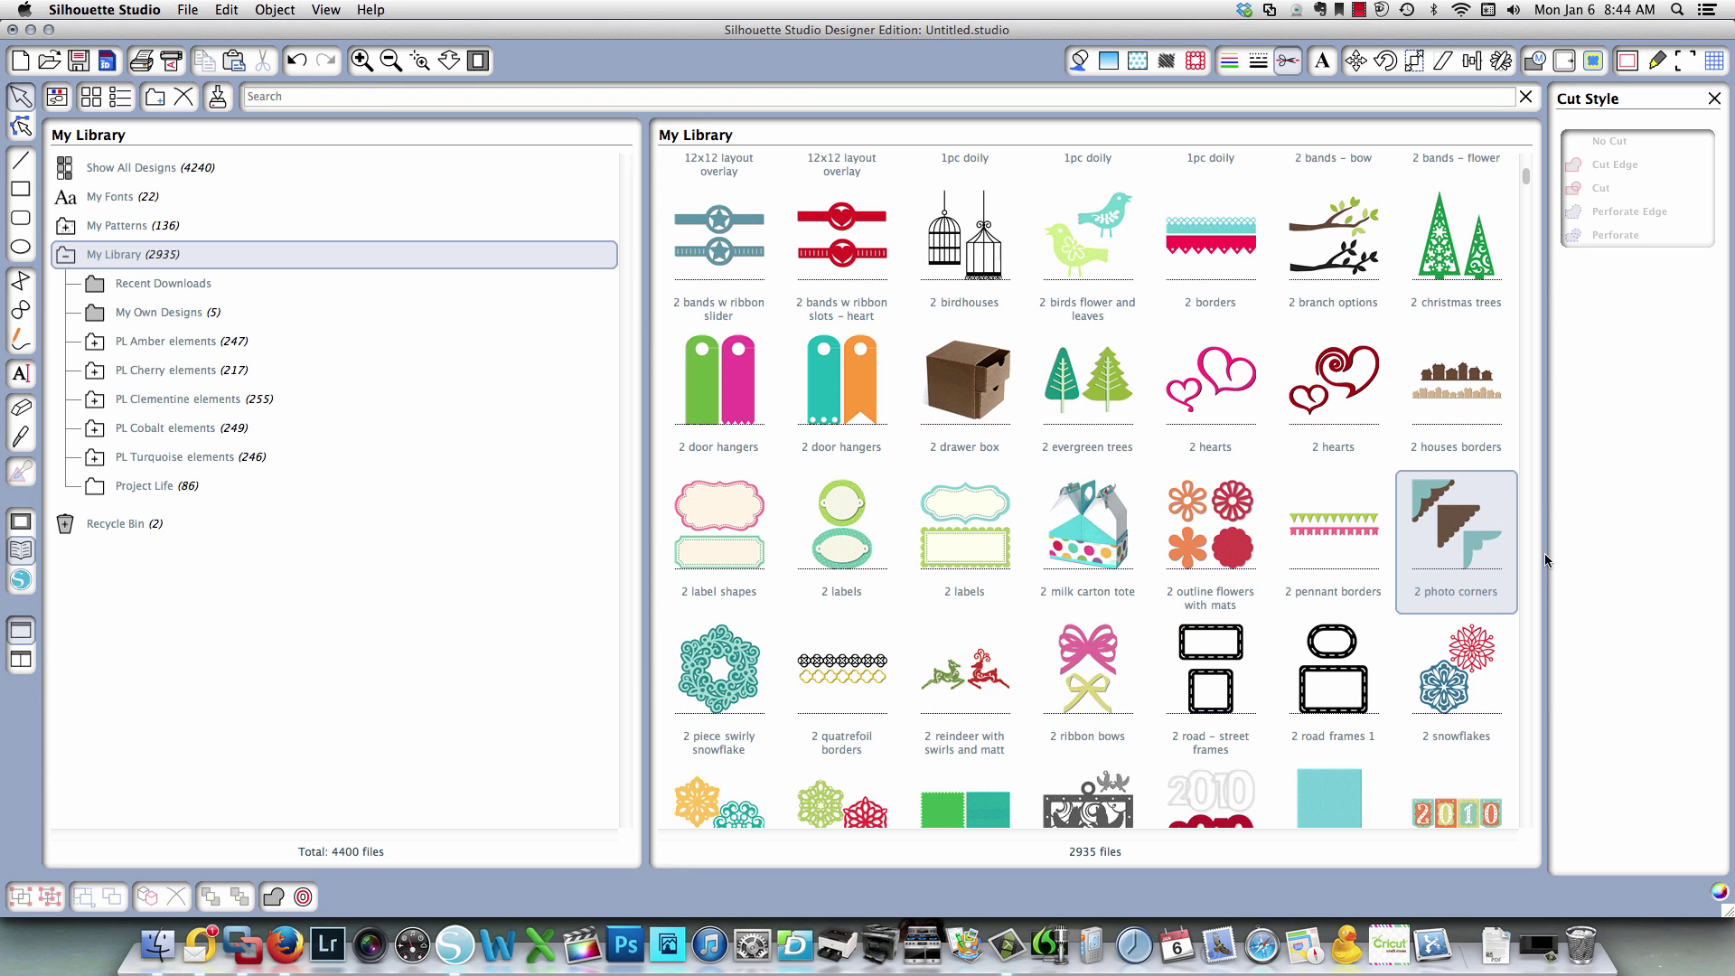
double_click(1480, 545)
Ungroup the photo corners, delete the scalloped one, and move the plain corner to the top-left.
left_click(793, 438)
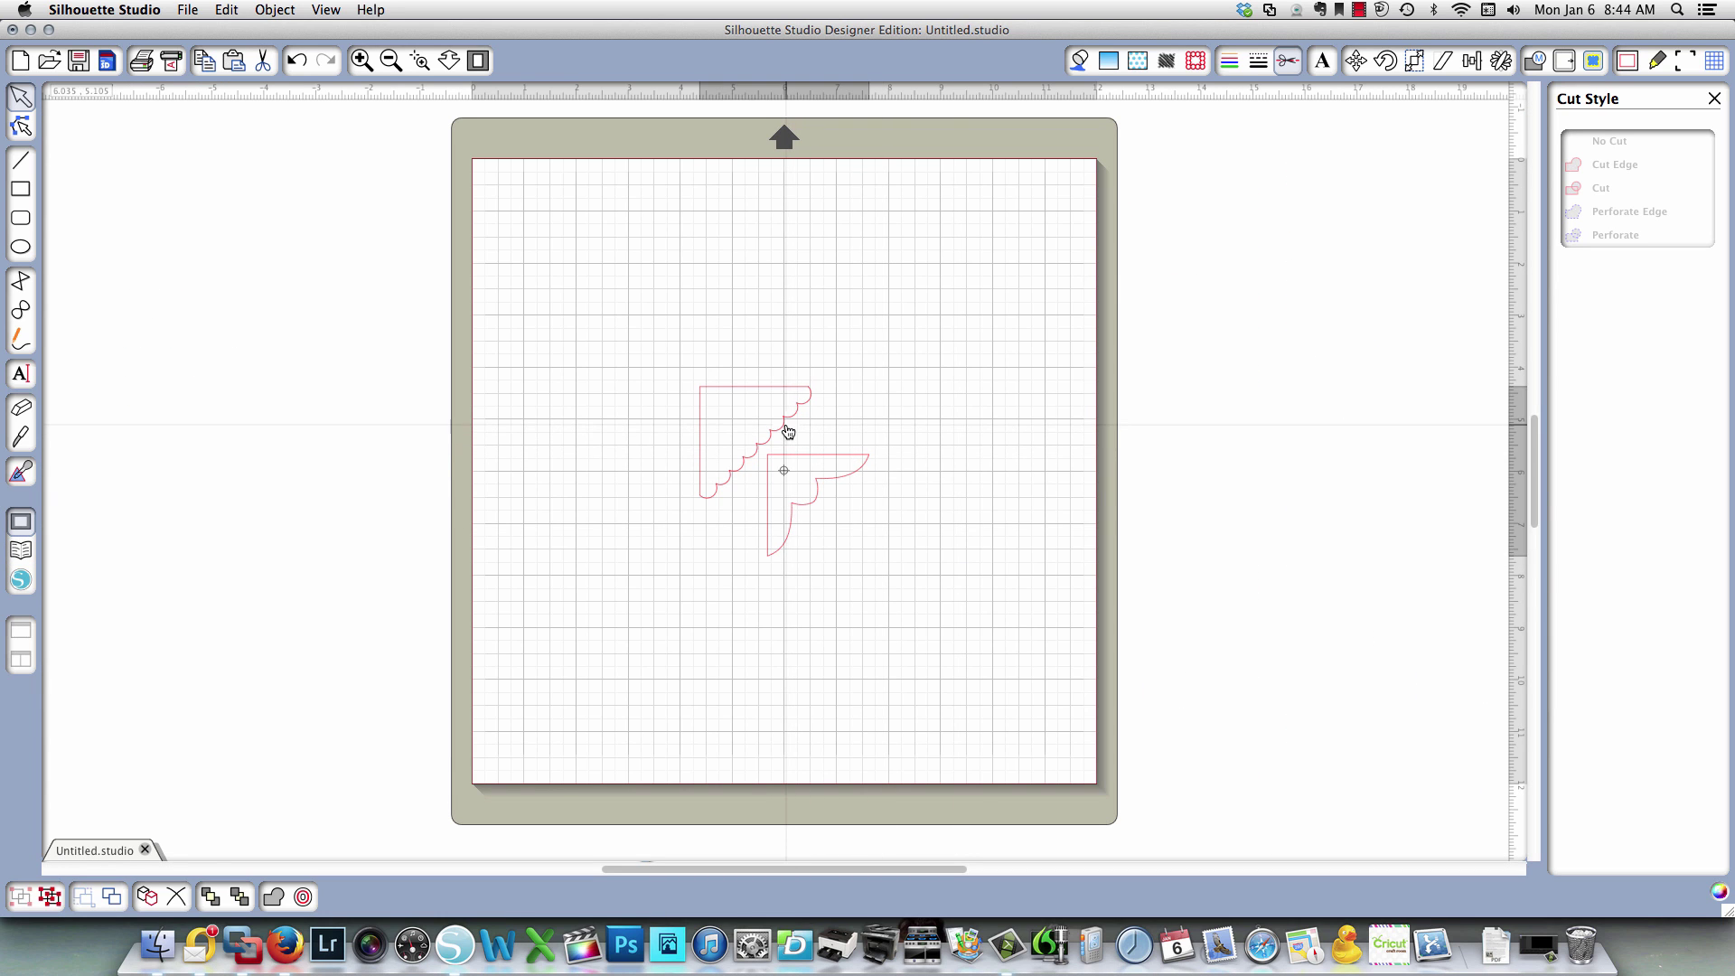
right_click(784, 423)
left_click(847, 702)
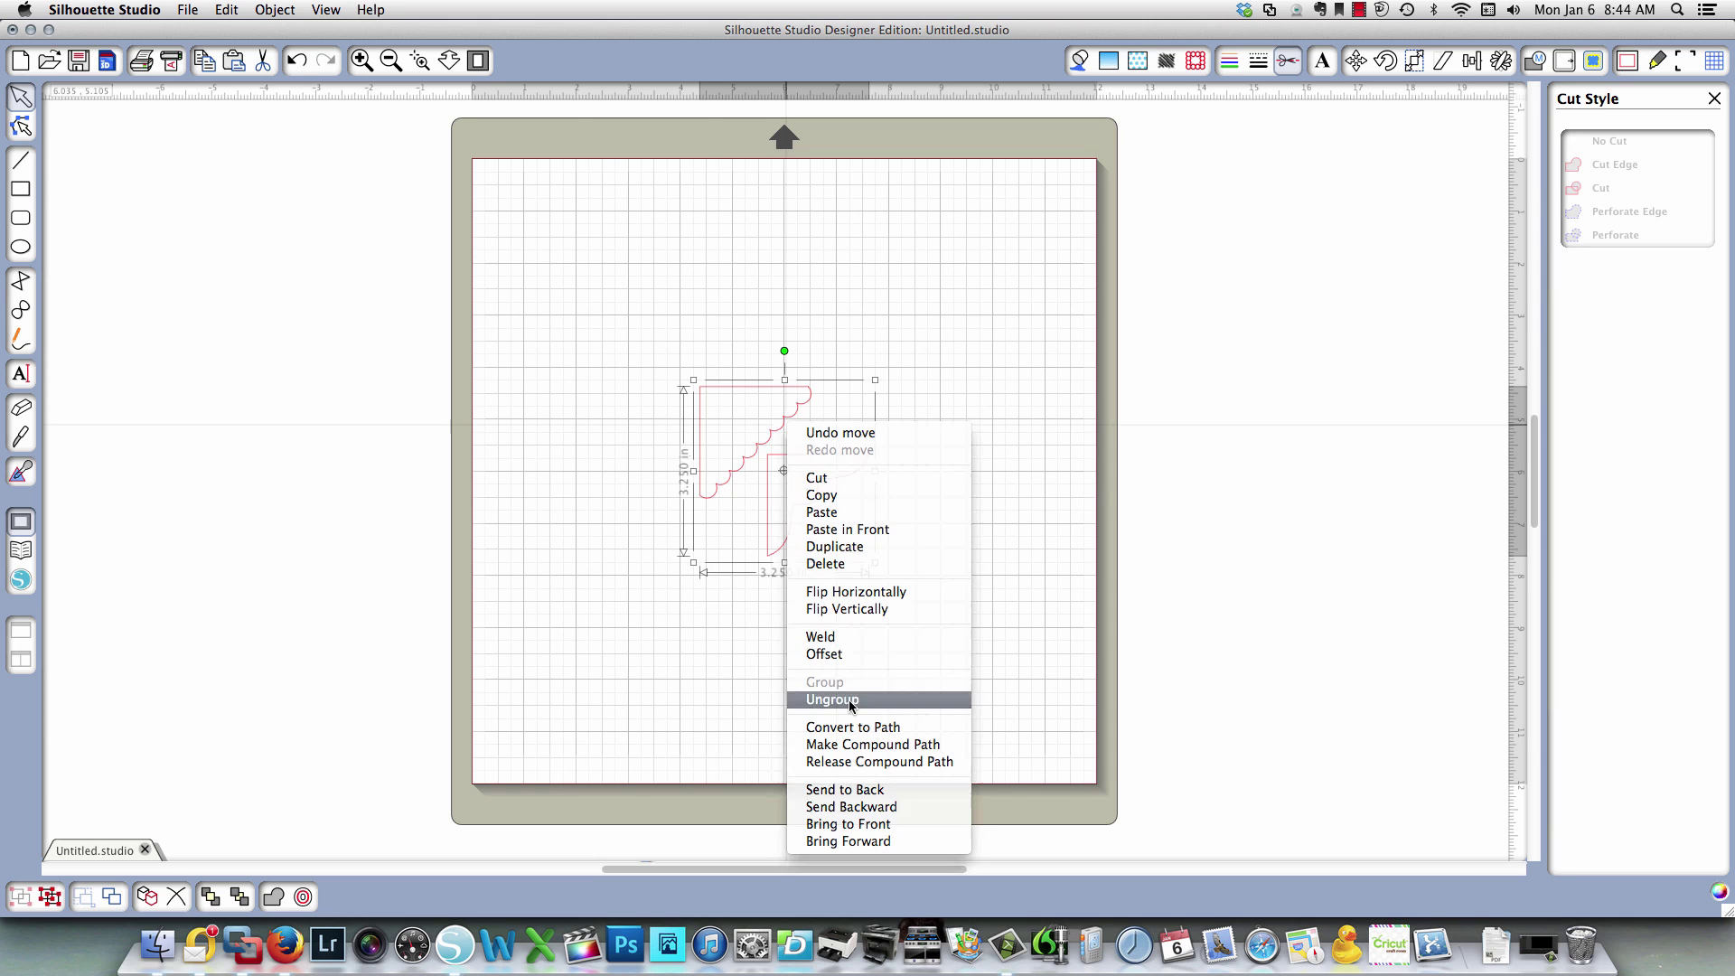
left_click(595, 458)
left_click(714, 497)
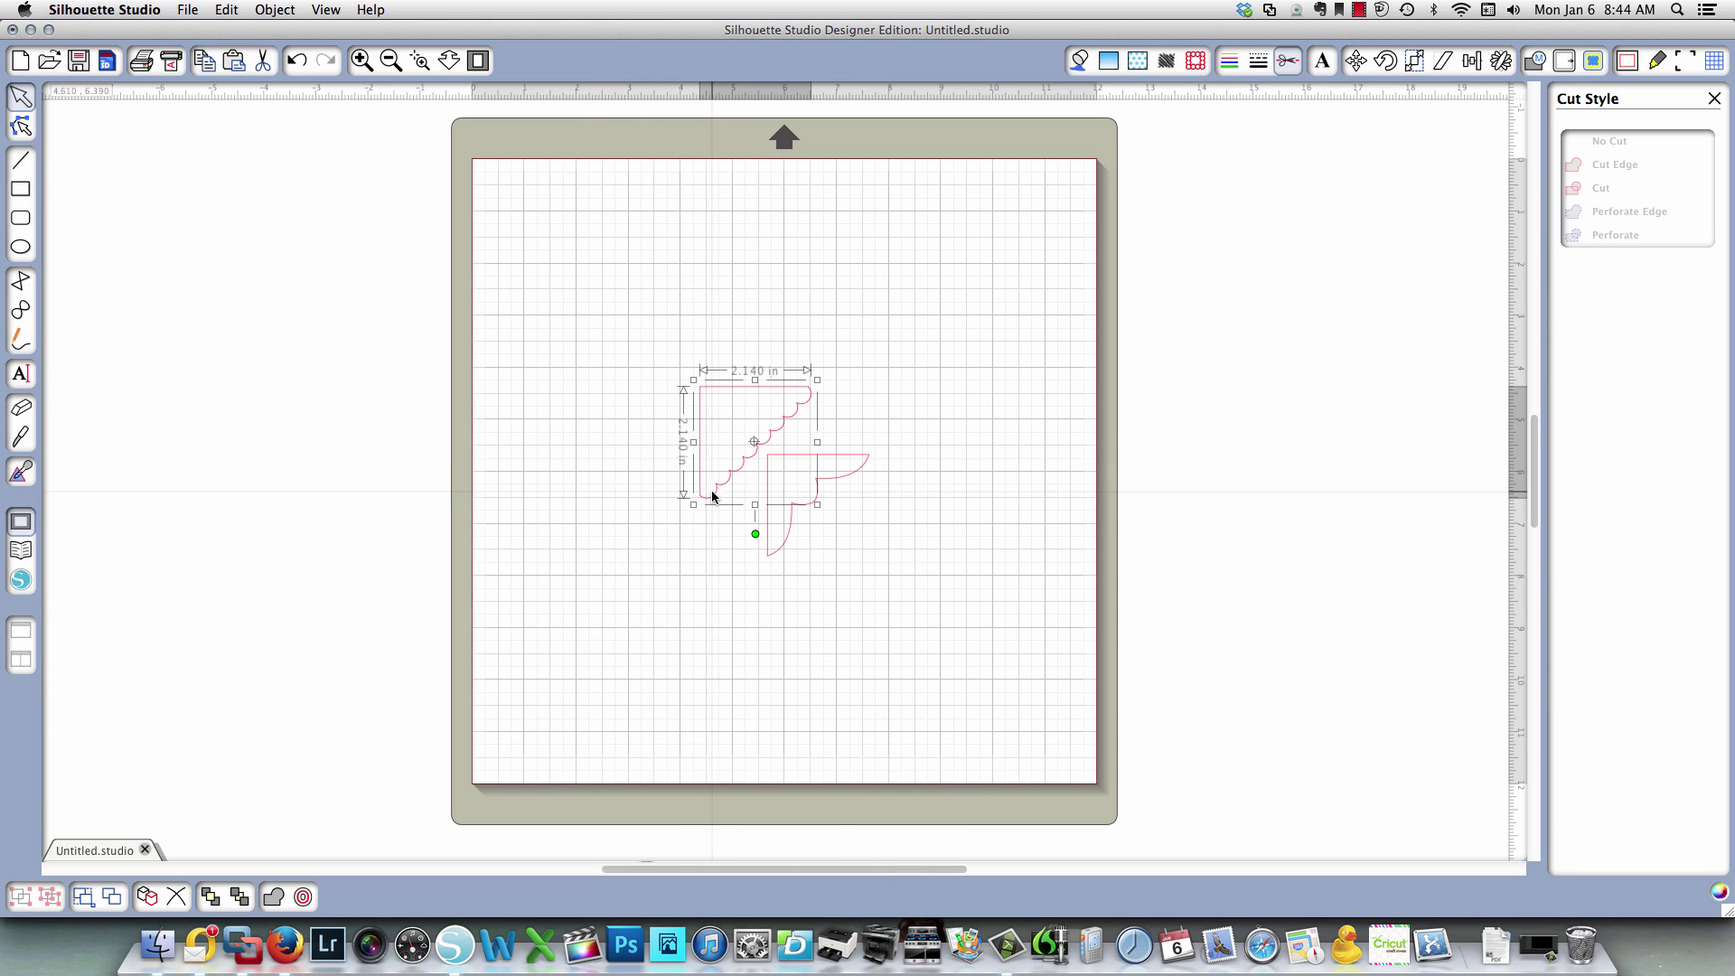
key("Delete")
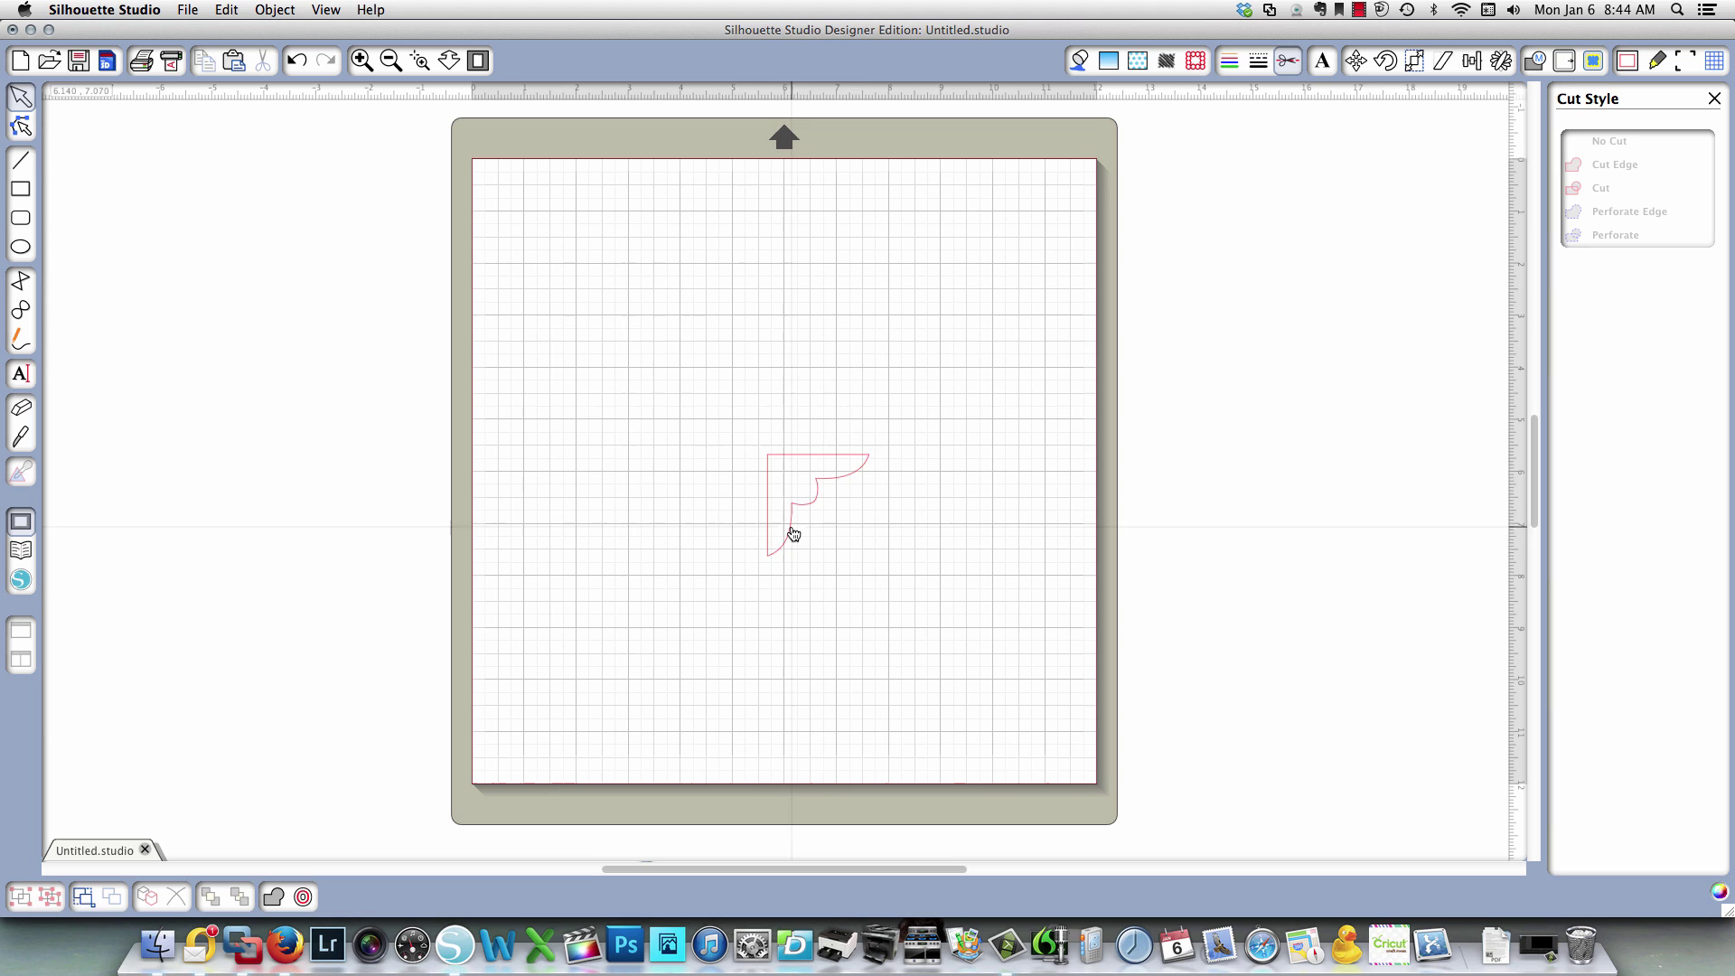
left_click_drag(794, 534, 560, 298)
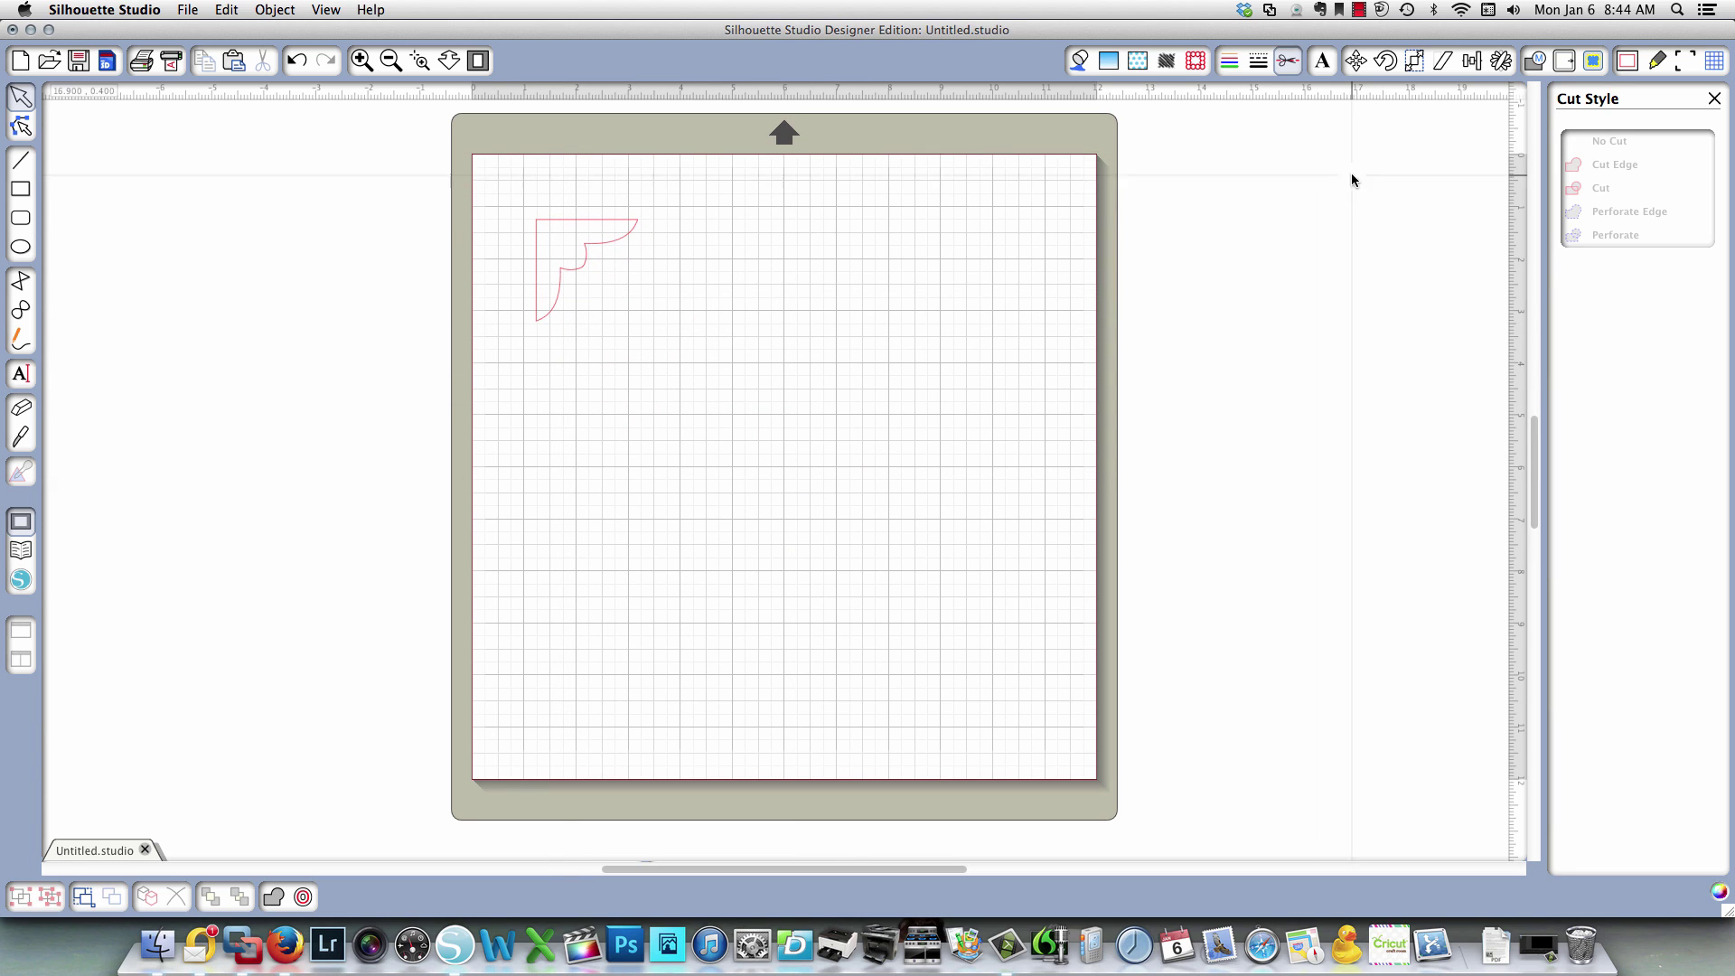
Mirror the photo corner right, below, and left to form a complete scalloped square frame.
left_click(1500, 60)
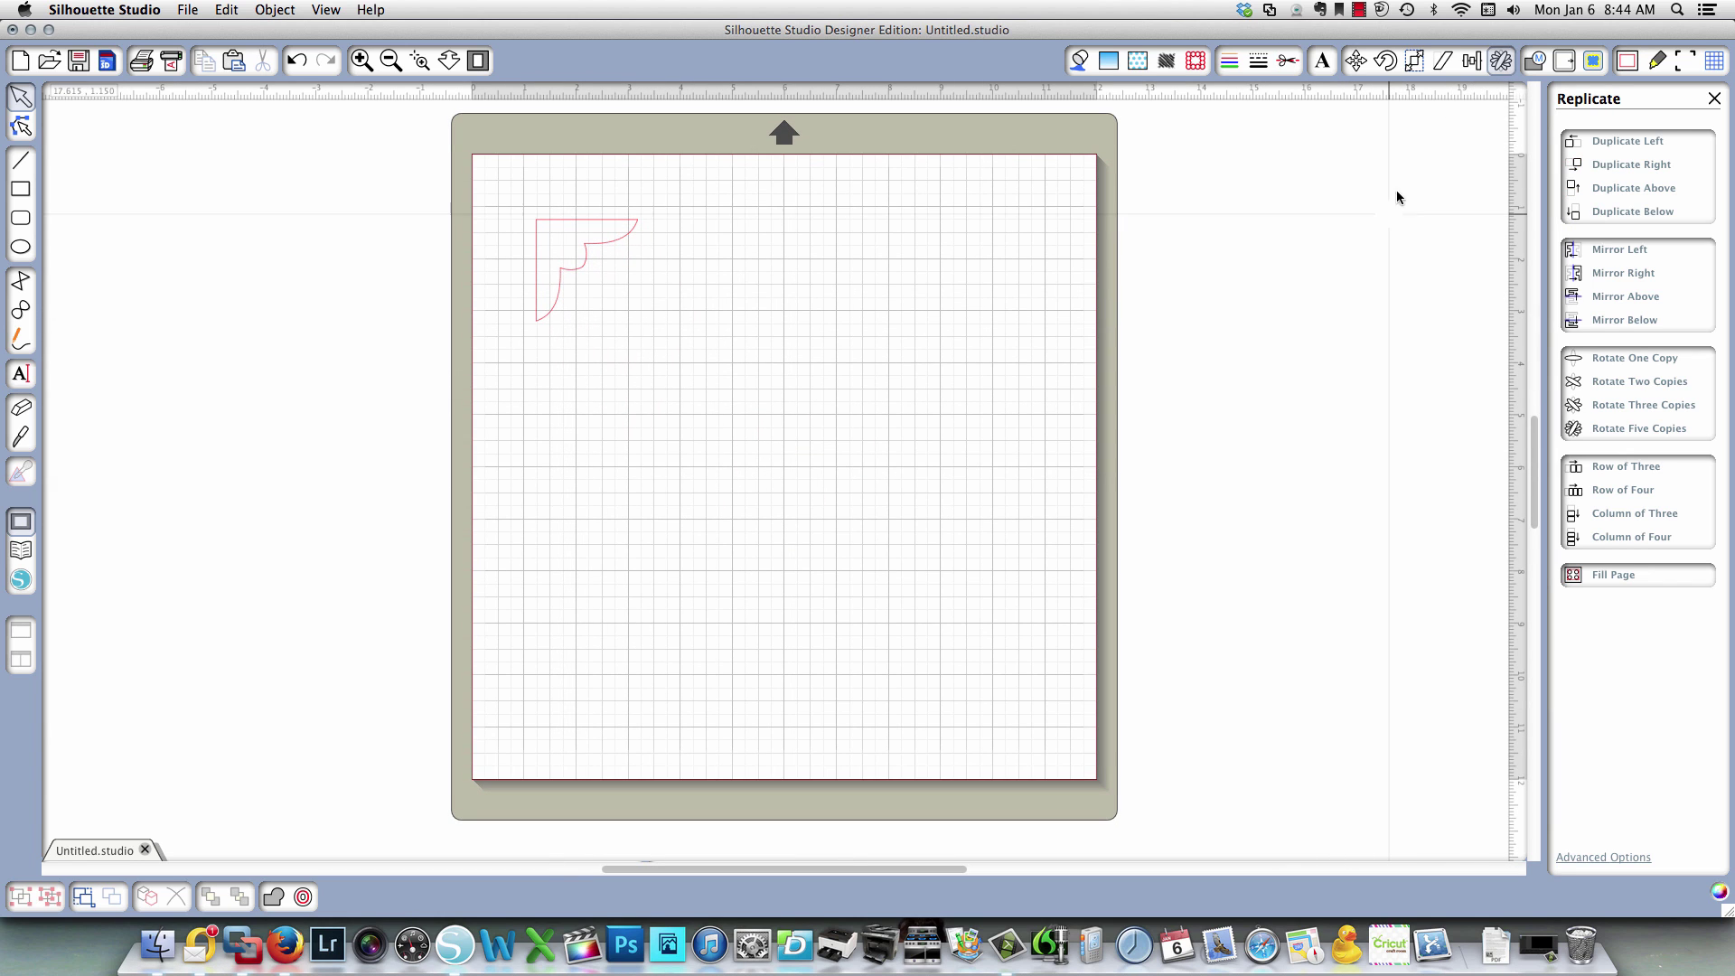
left_click(600, 251)
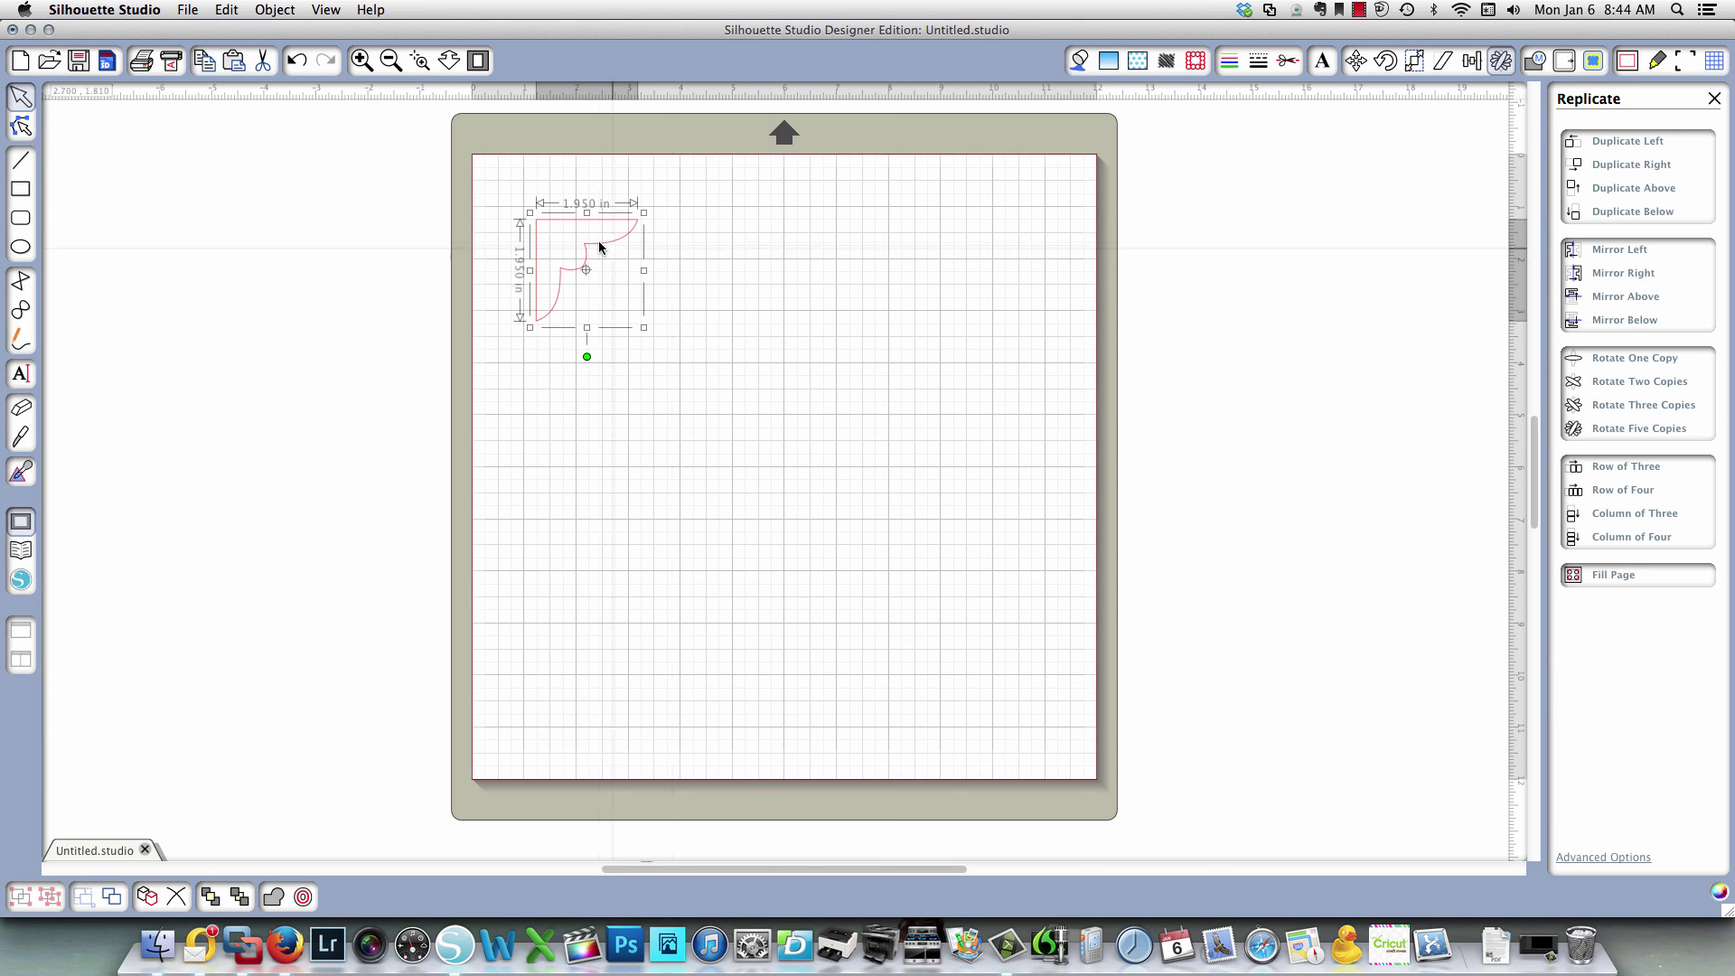
left_click(1643, 277)
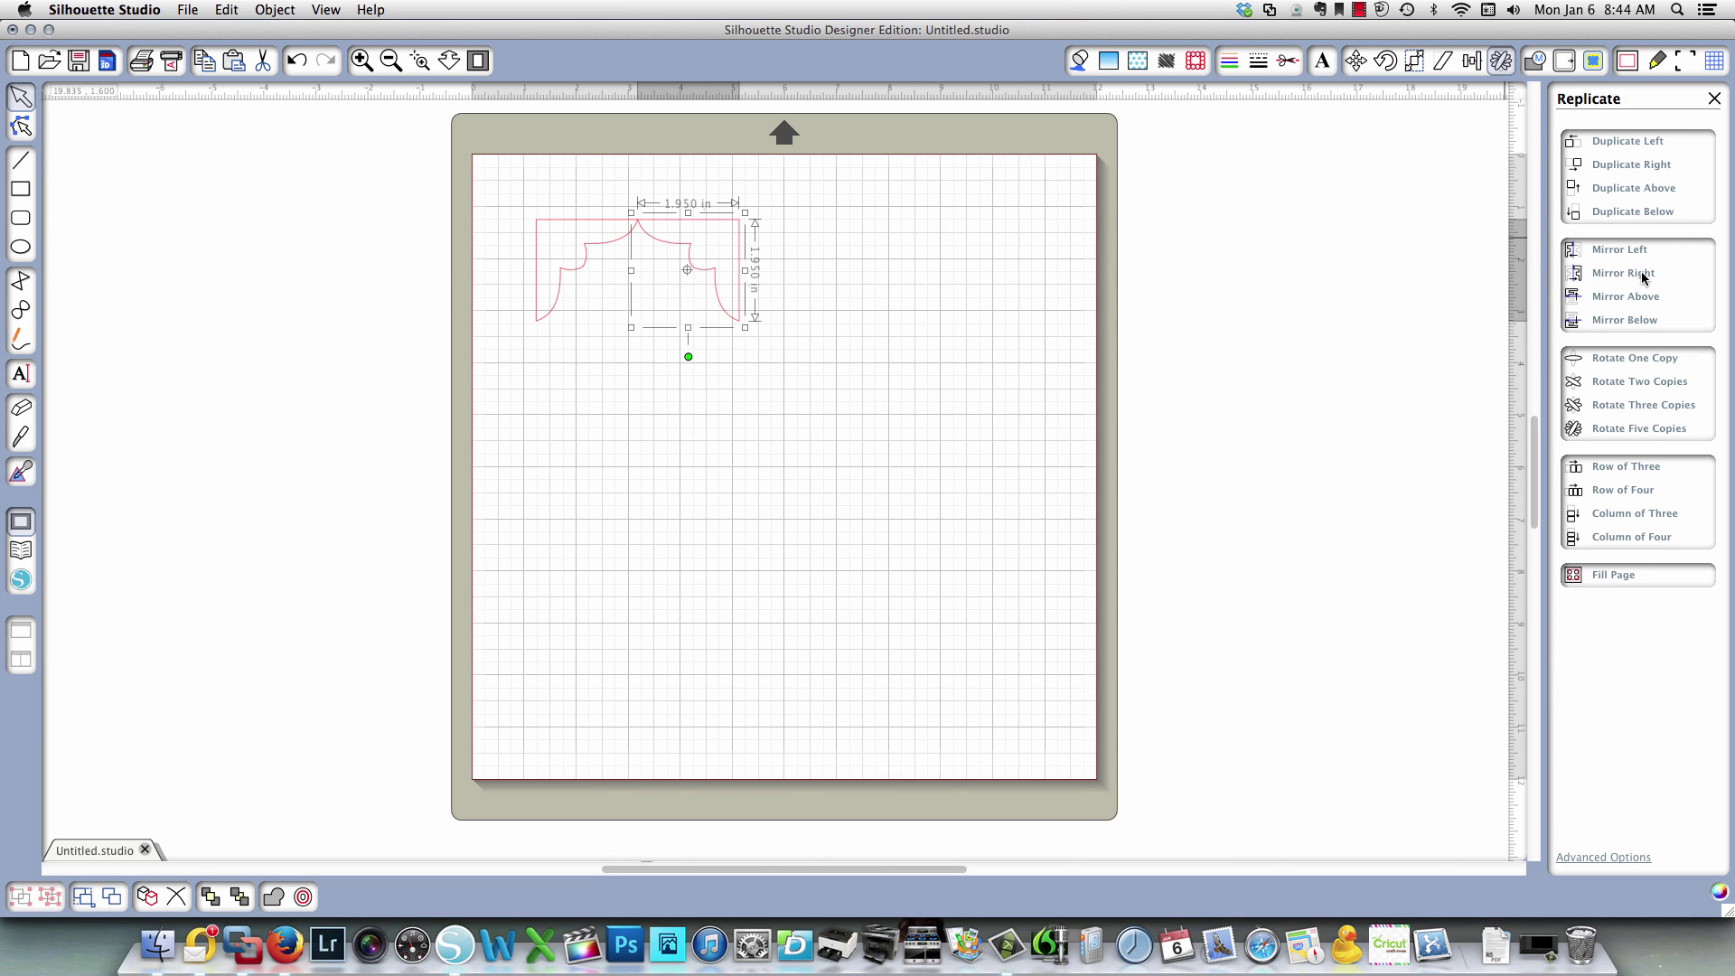
left_click(1642, 322)
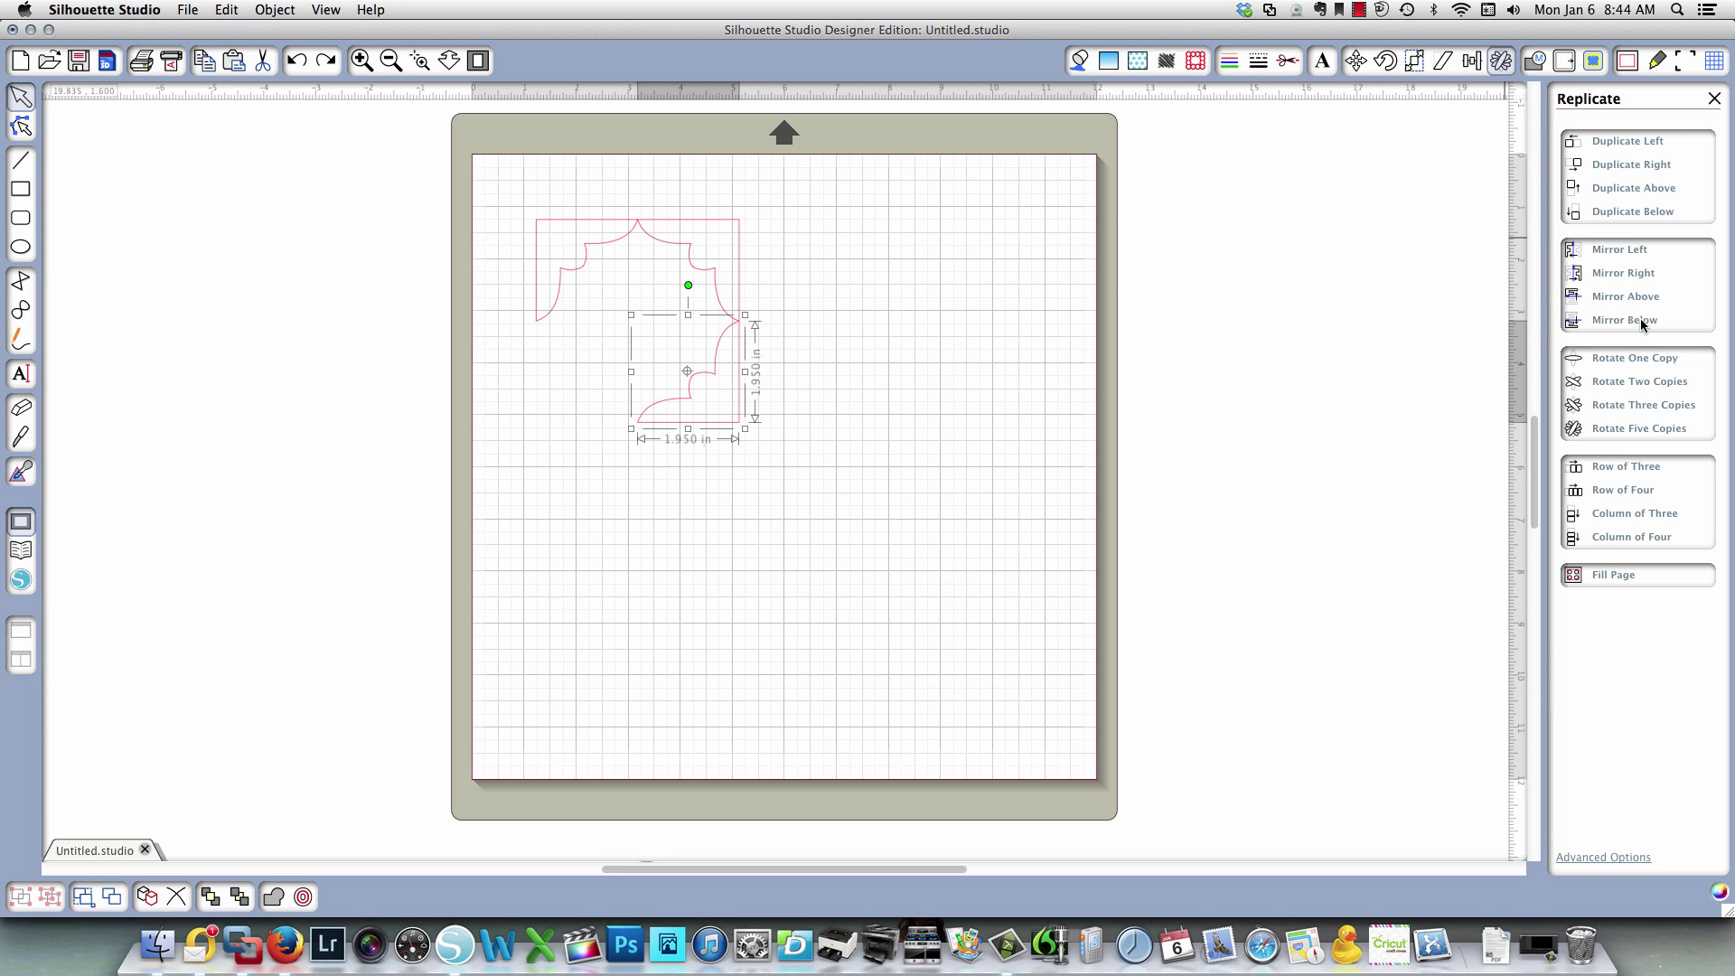
left_click(1622, 253)
left_click(947, 457)
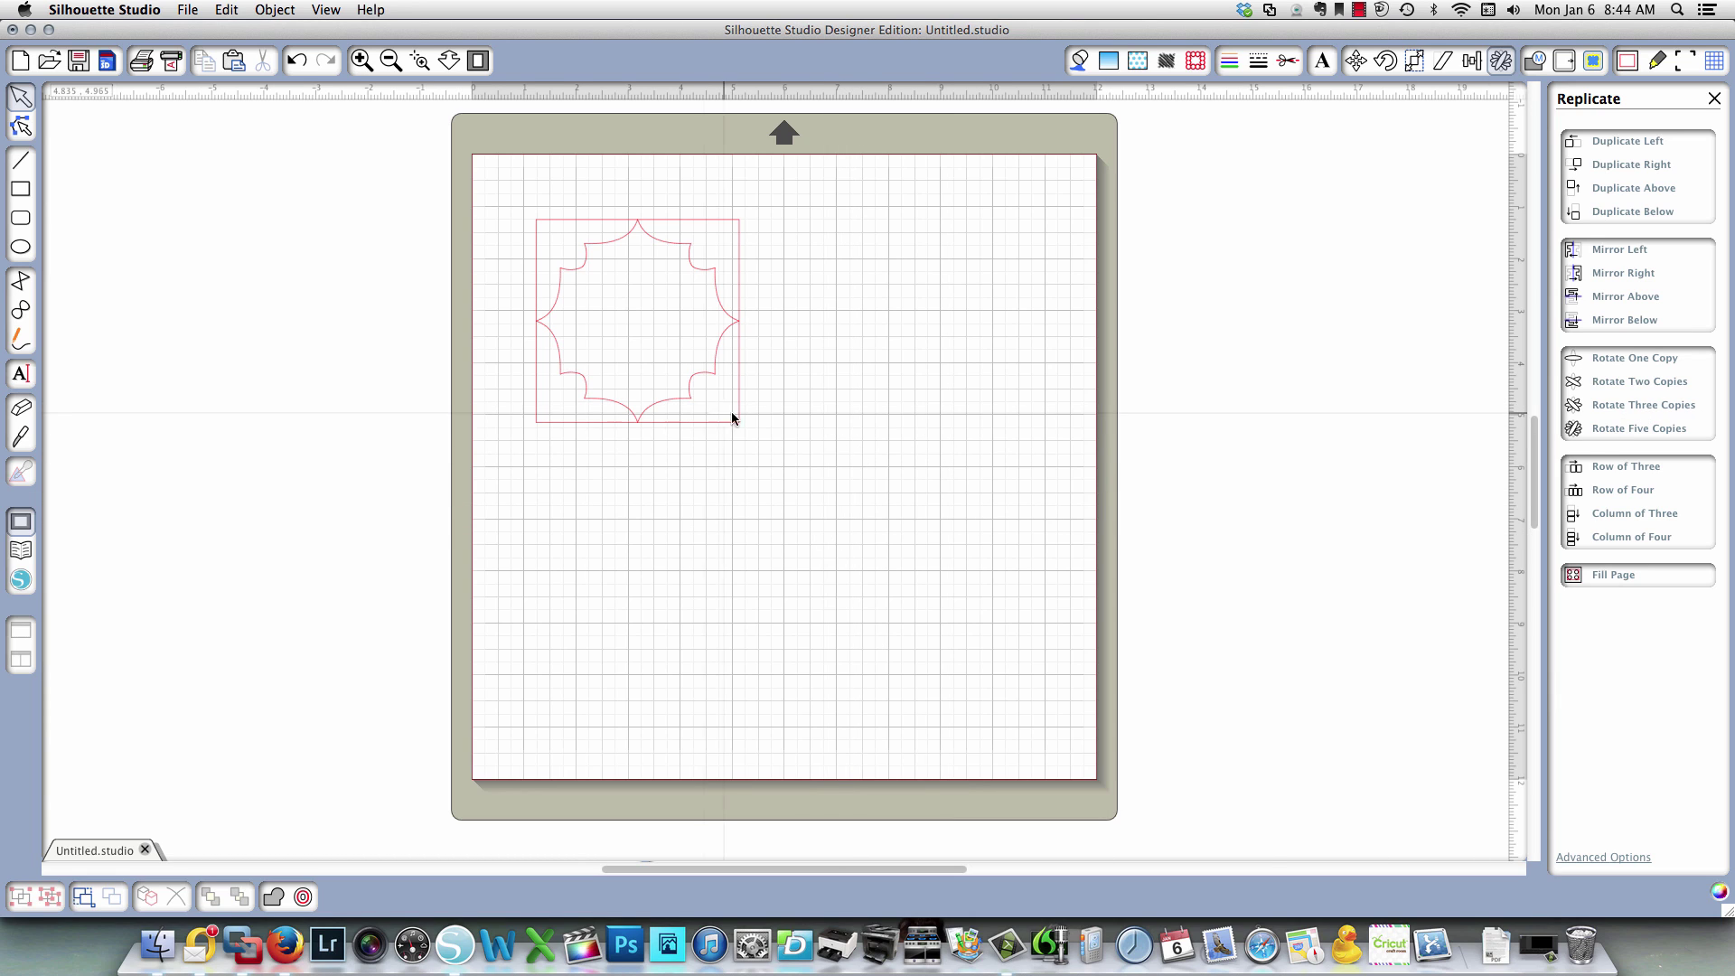
Pull a corner piece to the lower left and turn it into a Rotate Five Copies rosette.
left_click_drag(573, 419, 600, 689)
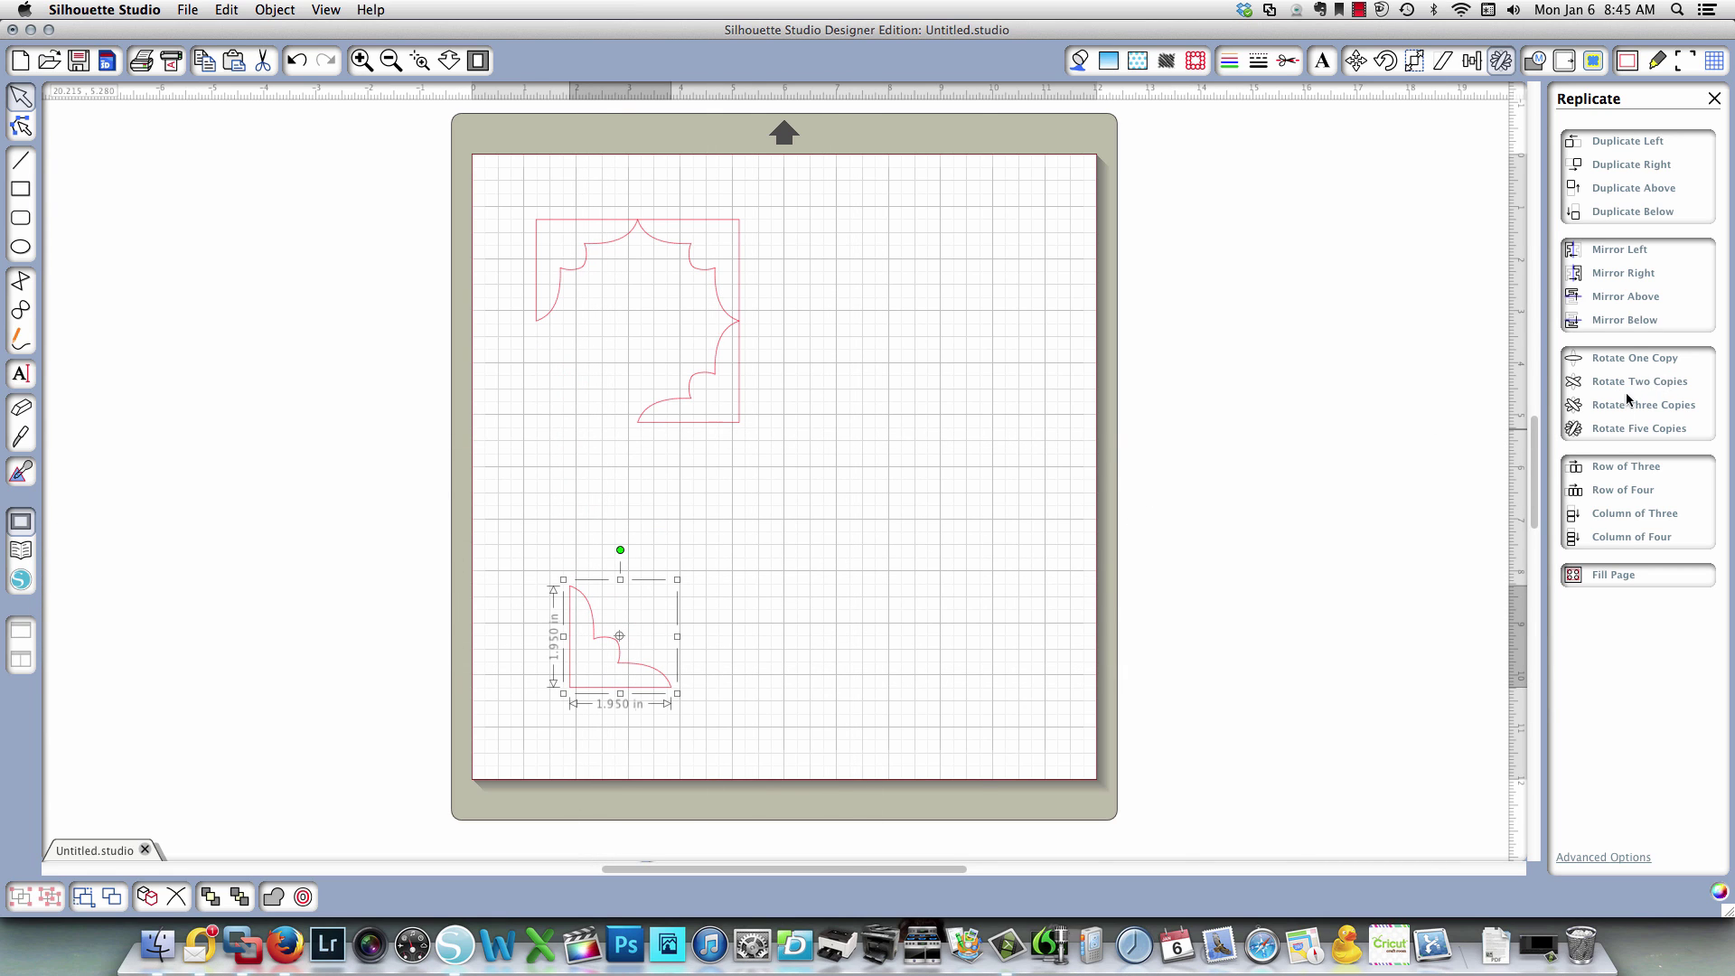
left_click(1608, 433)
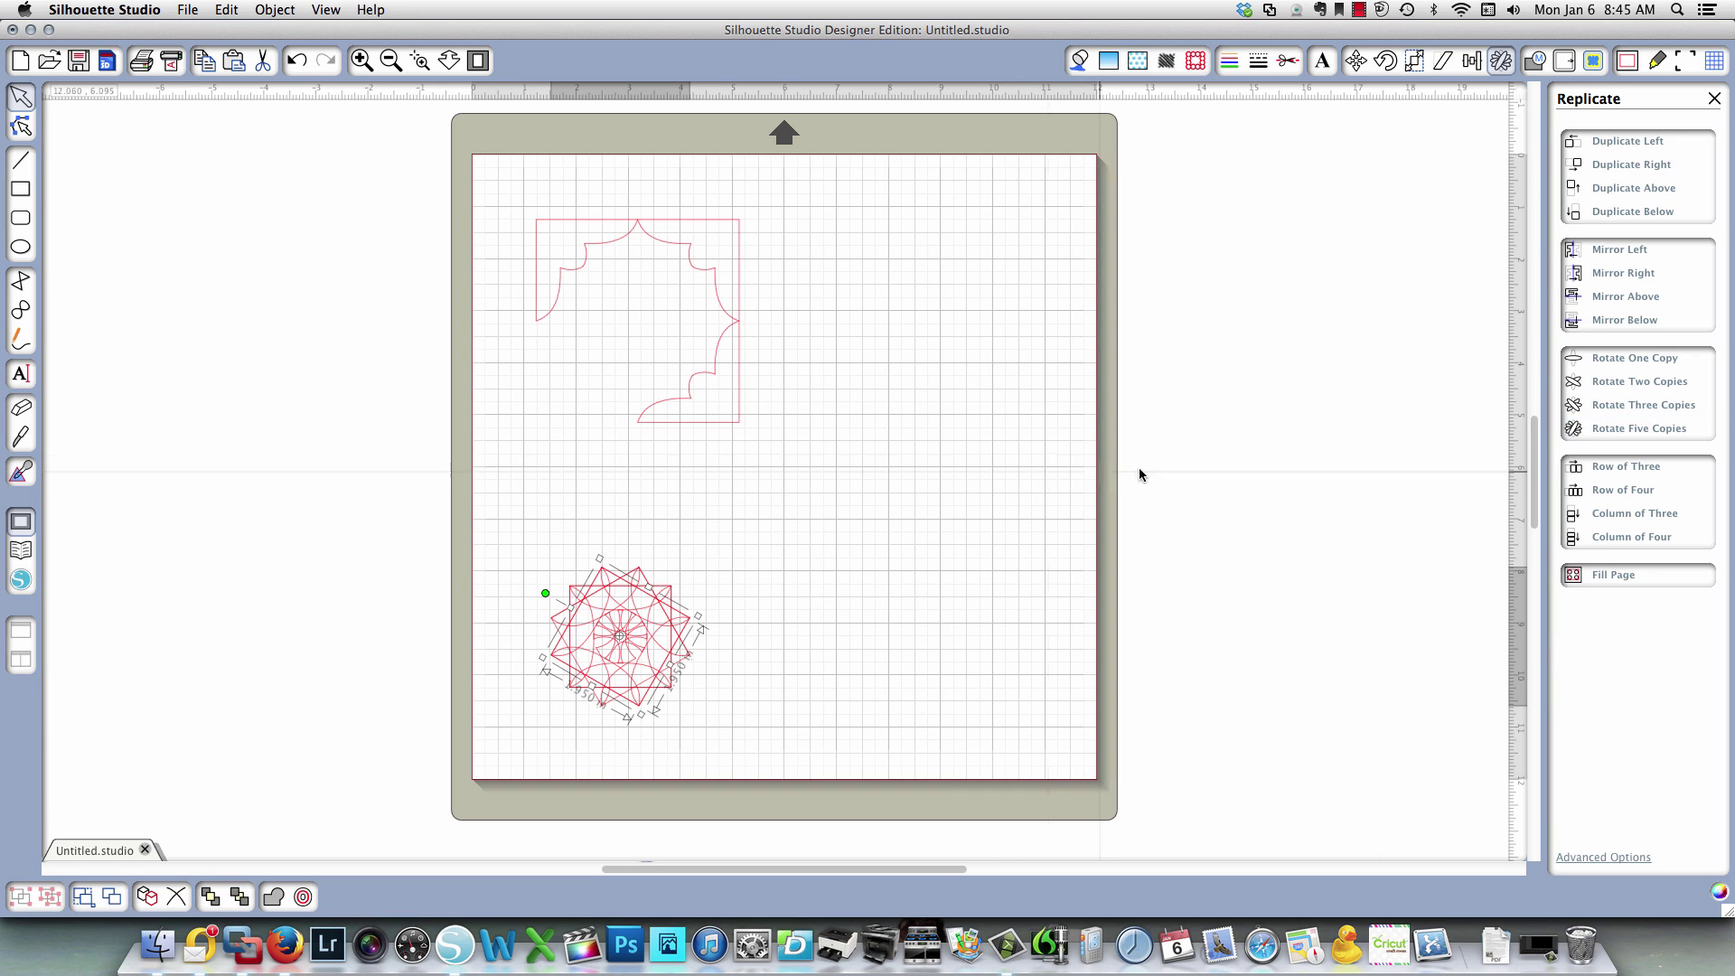
left_click(940, 471)
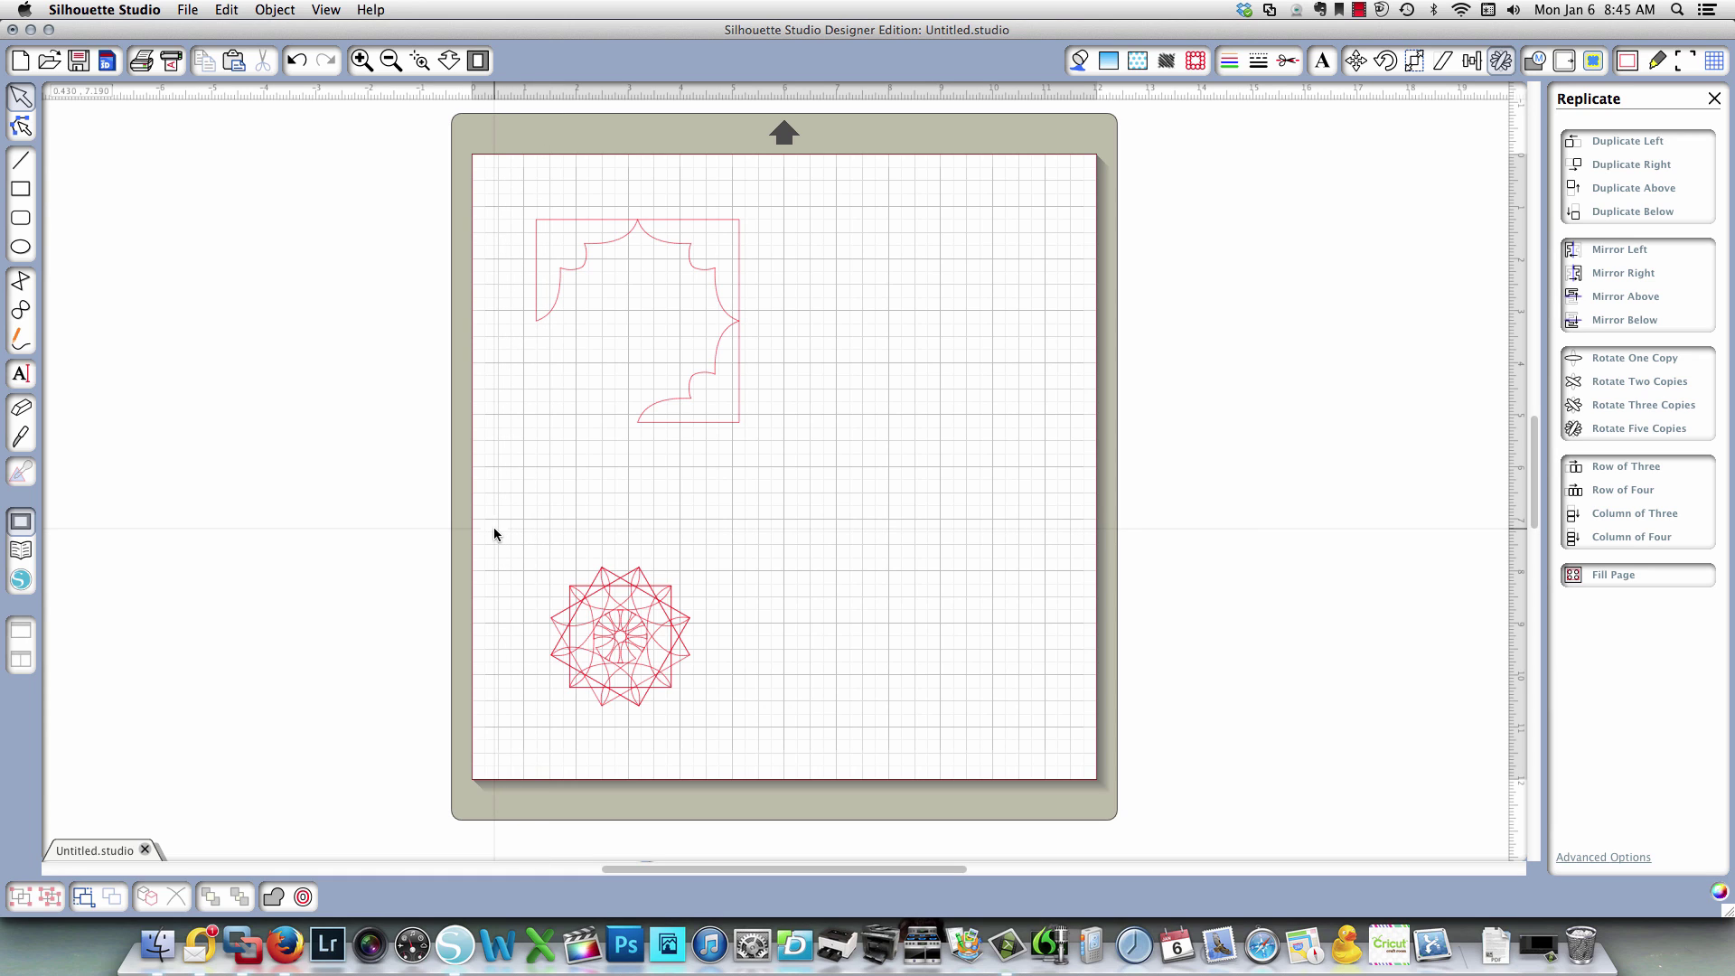
Delete the rosette and move another corner piece down to the lower right.
left_click_drag(493, 534, 779, 749)
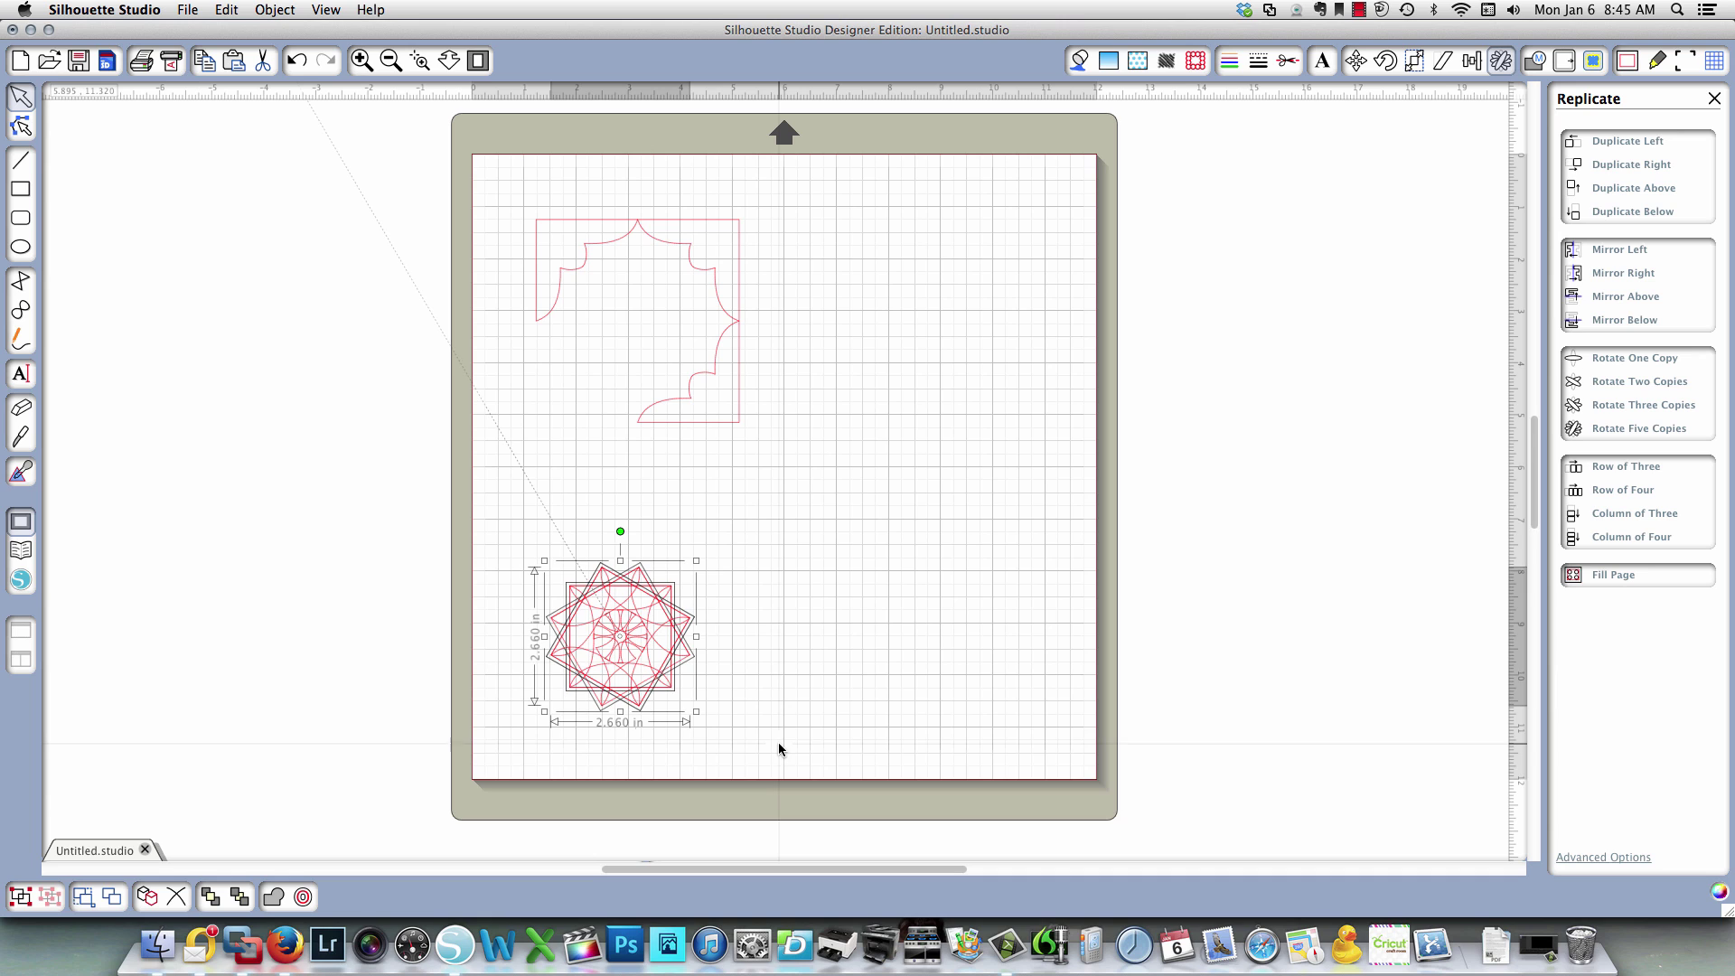
key("Delete")
left_click_drag(735, 419, 942, 607)
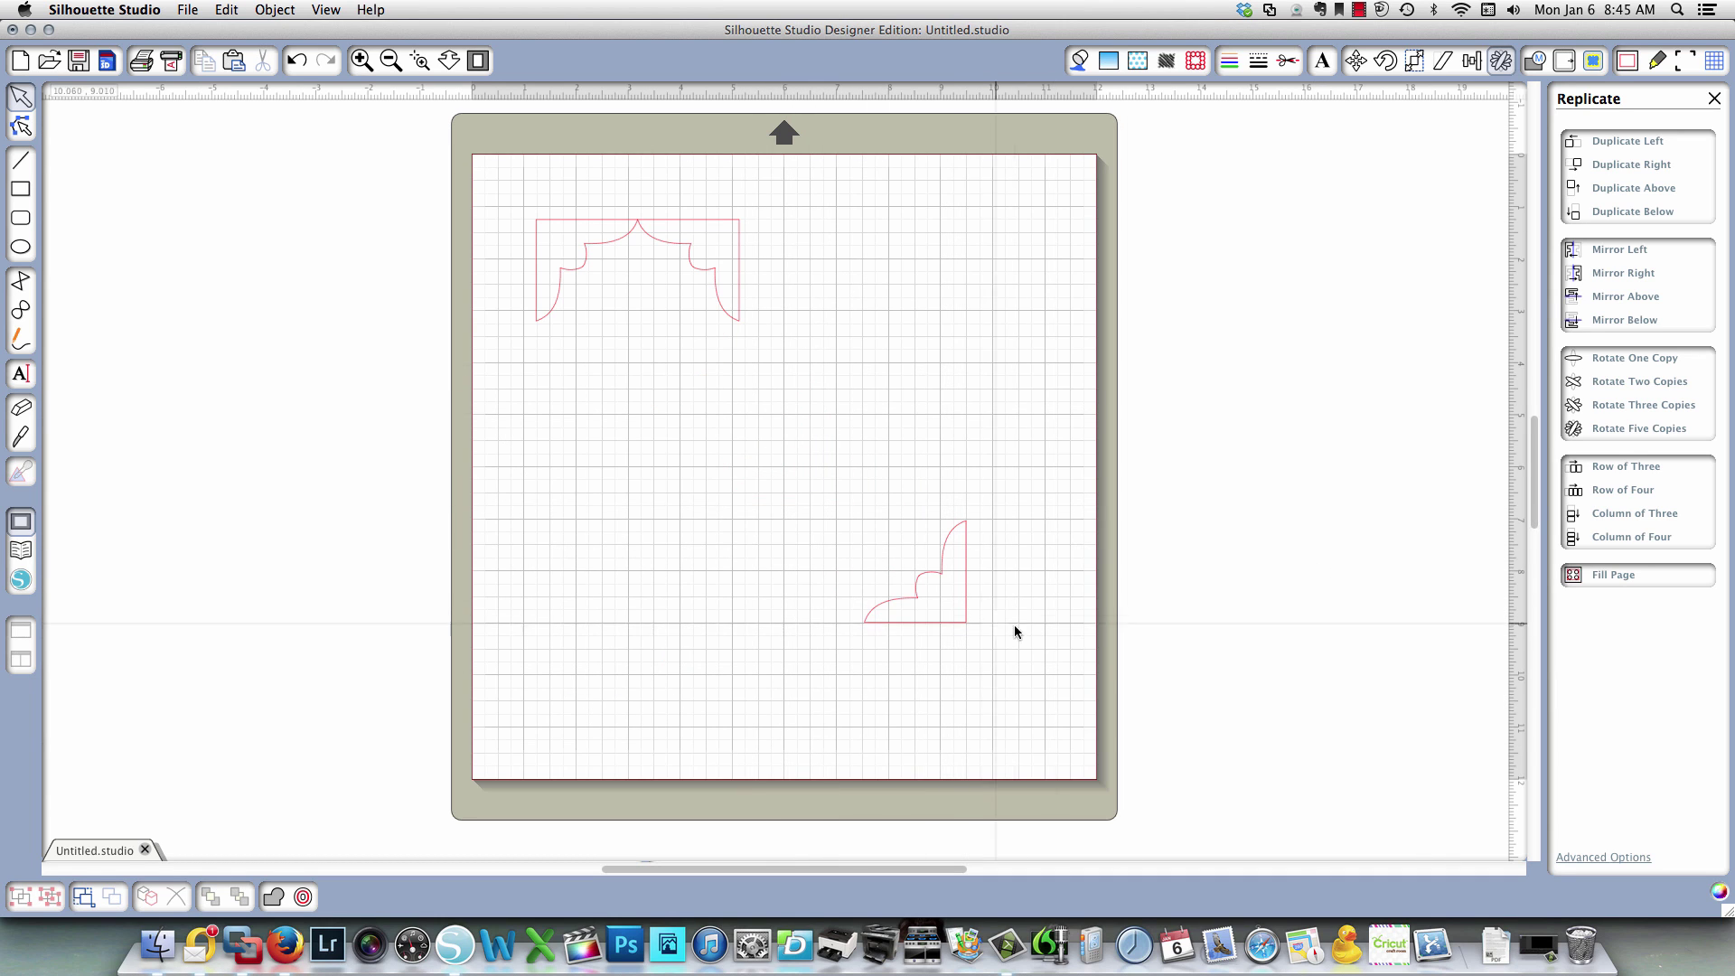
Rotate five copies of the corner piece around an off-centre pivot, then undo it.
left_click(950, 620)
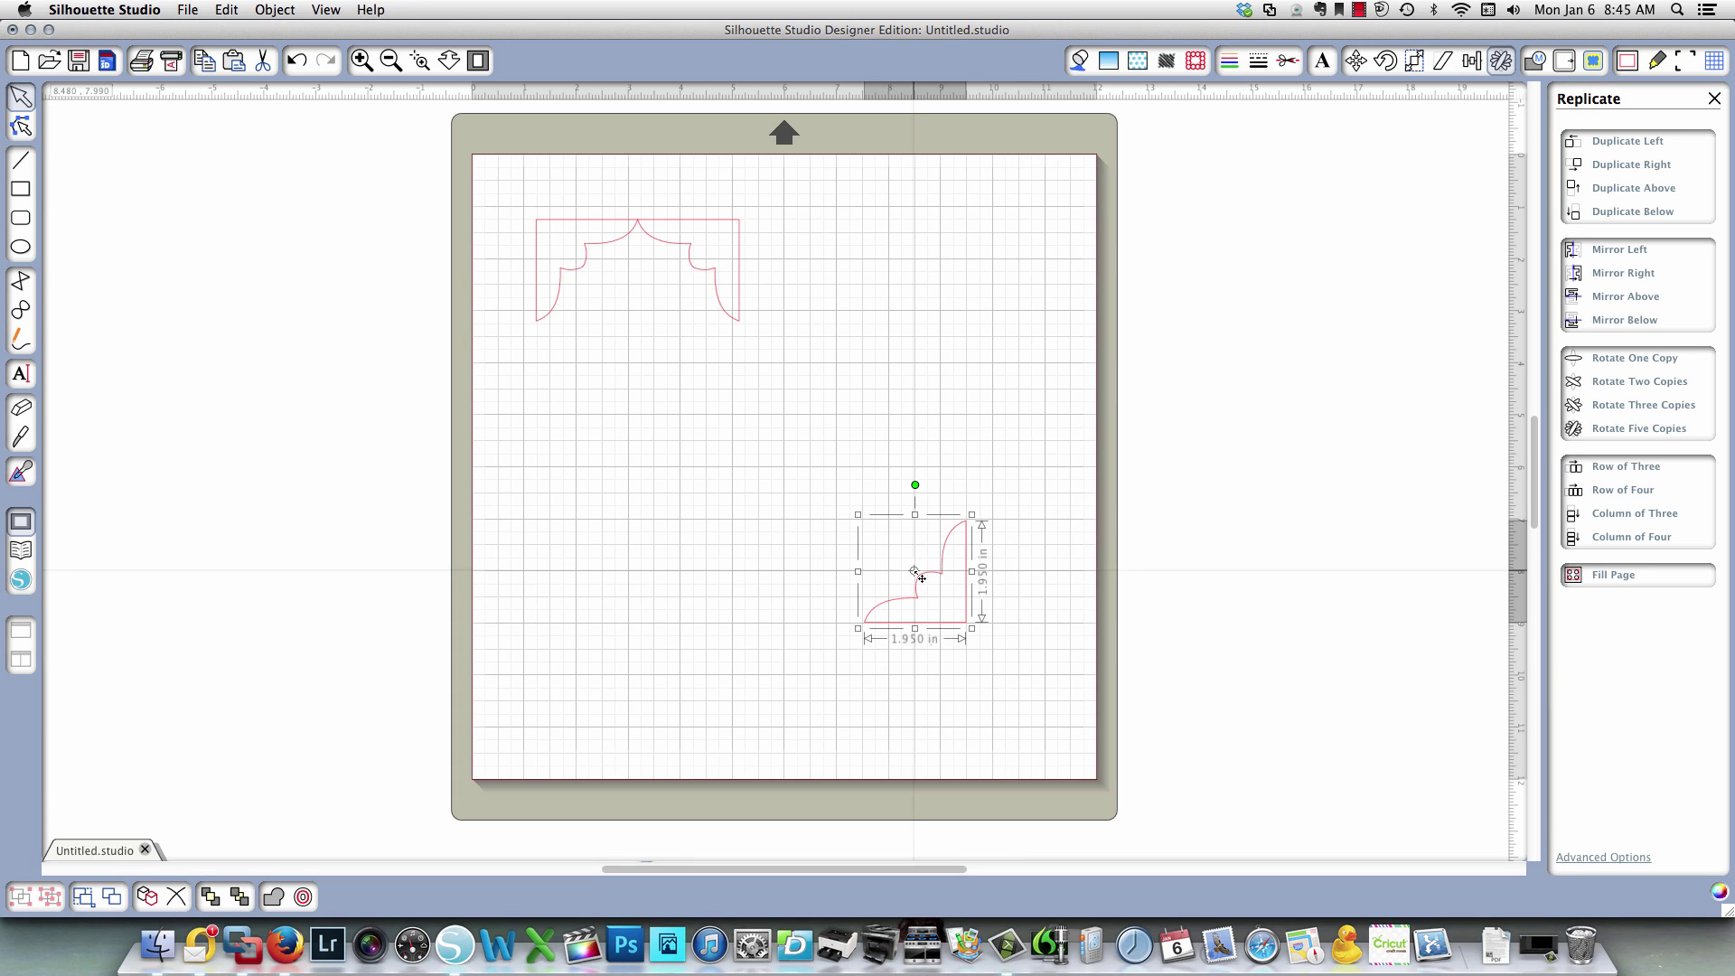
left_click_drag(920, 578, 801, 475)
left_click(1624, 429)
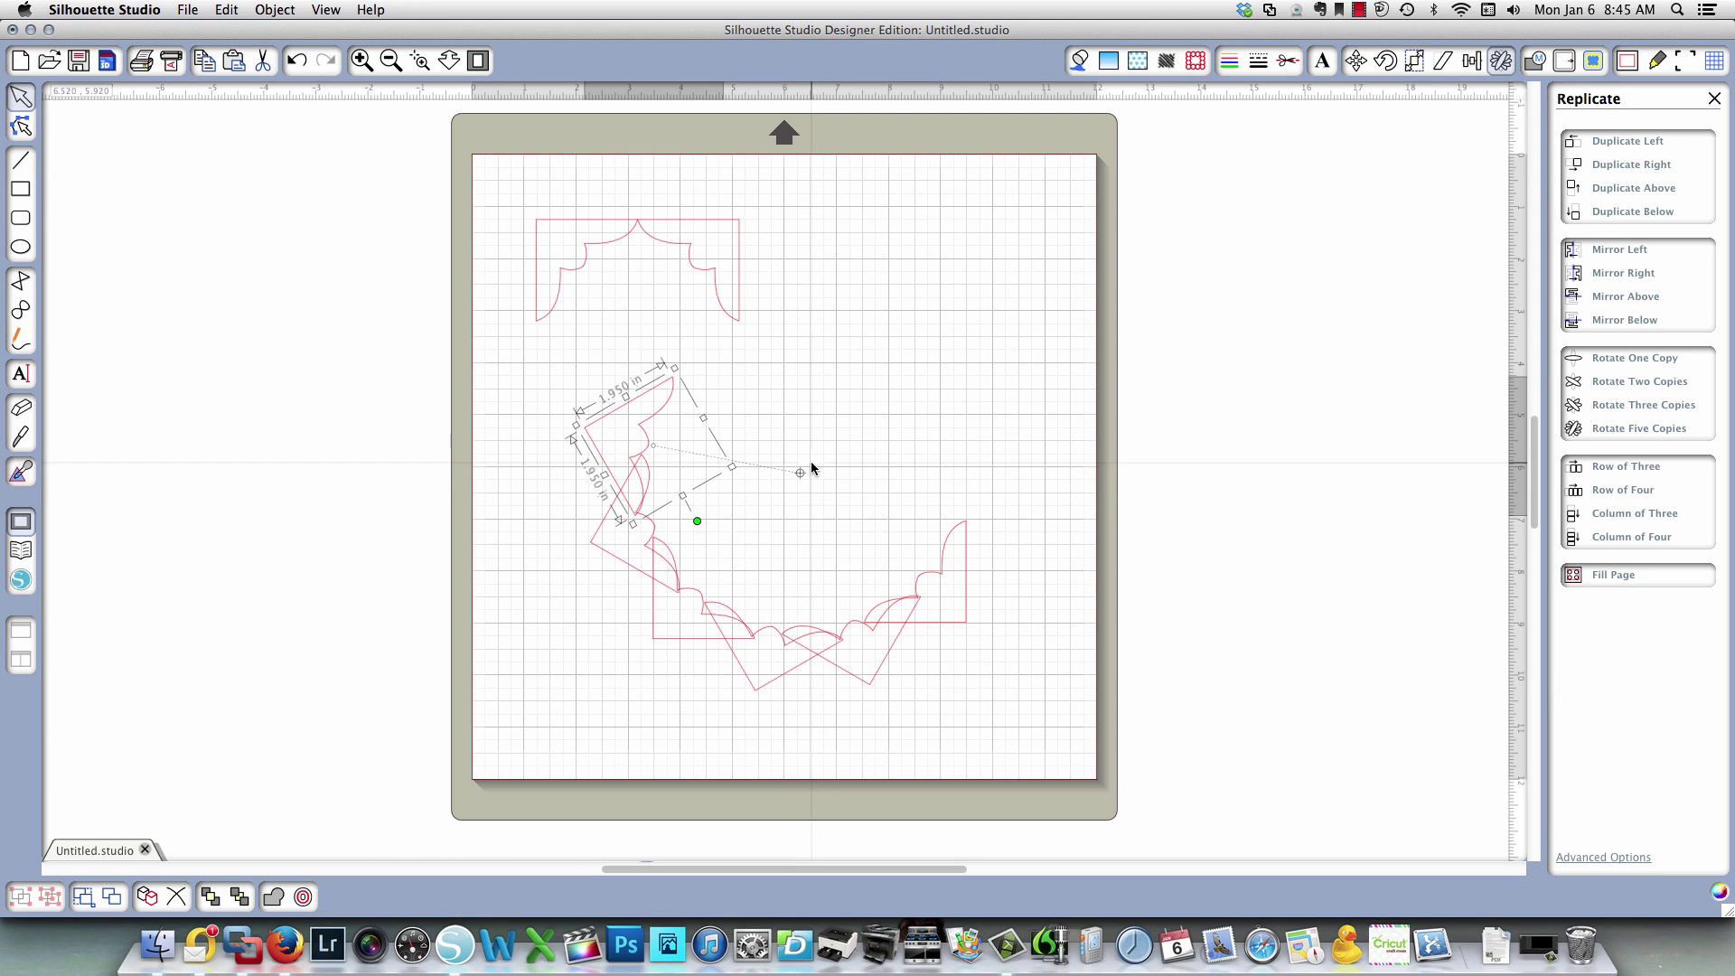
left_click(303, 62)
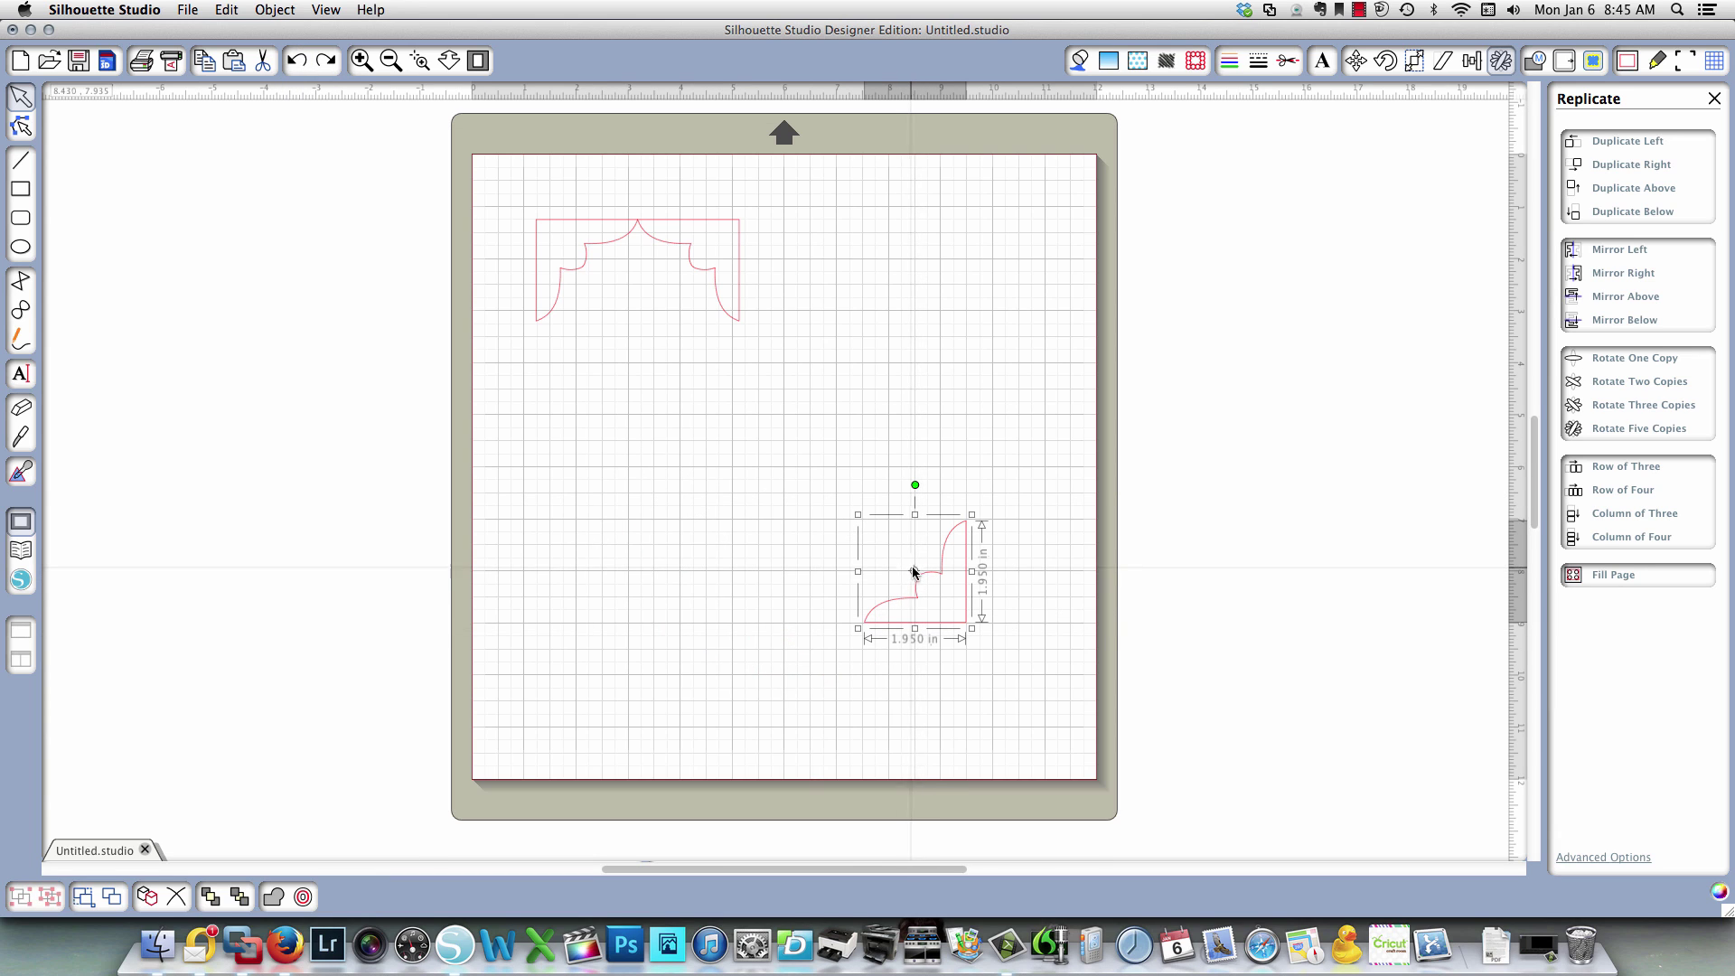
Rotate five copies around the piece's top-left corner, then delete all the rotated copies.
left_click(855, 515)
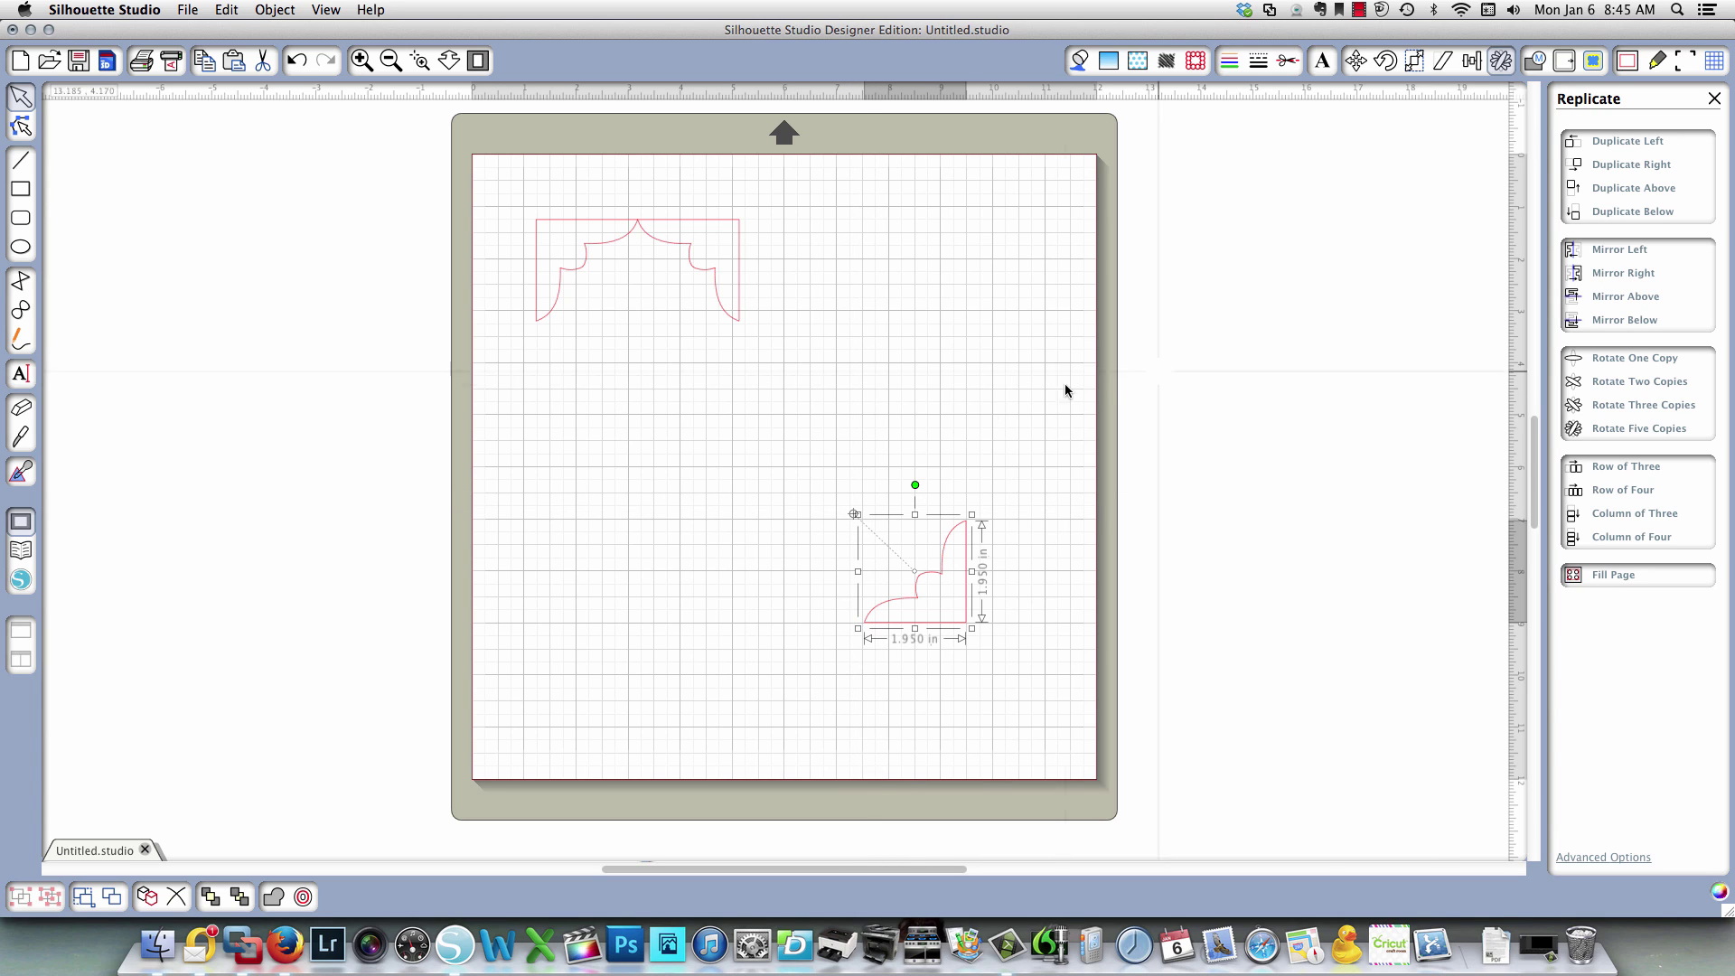
left_click(1618, 432)
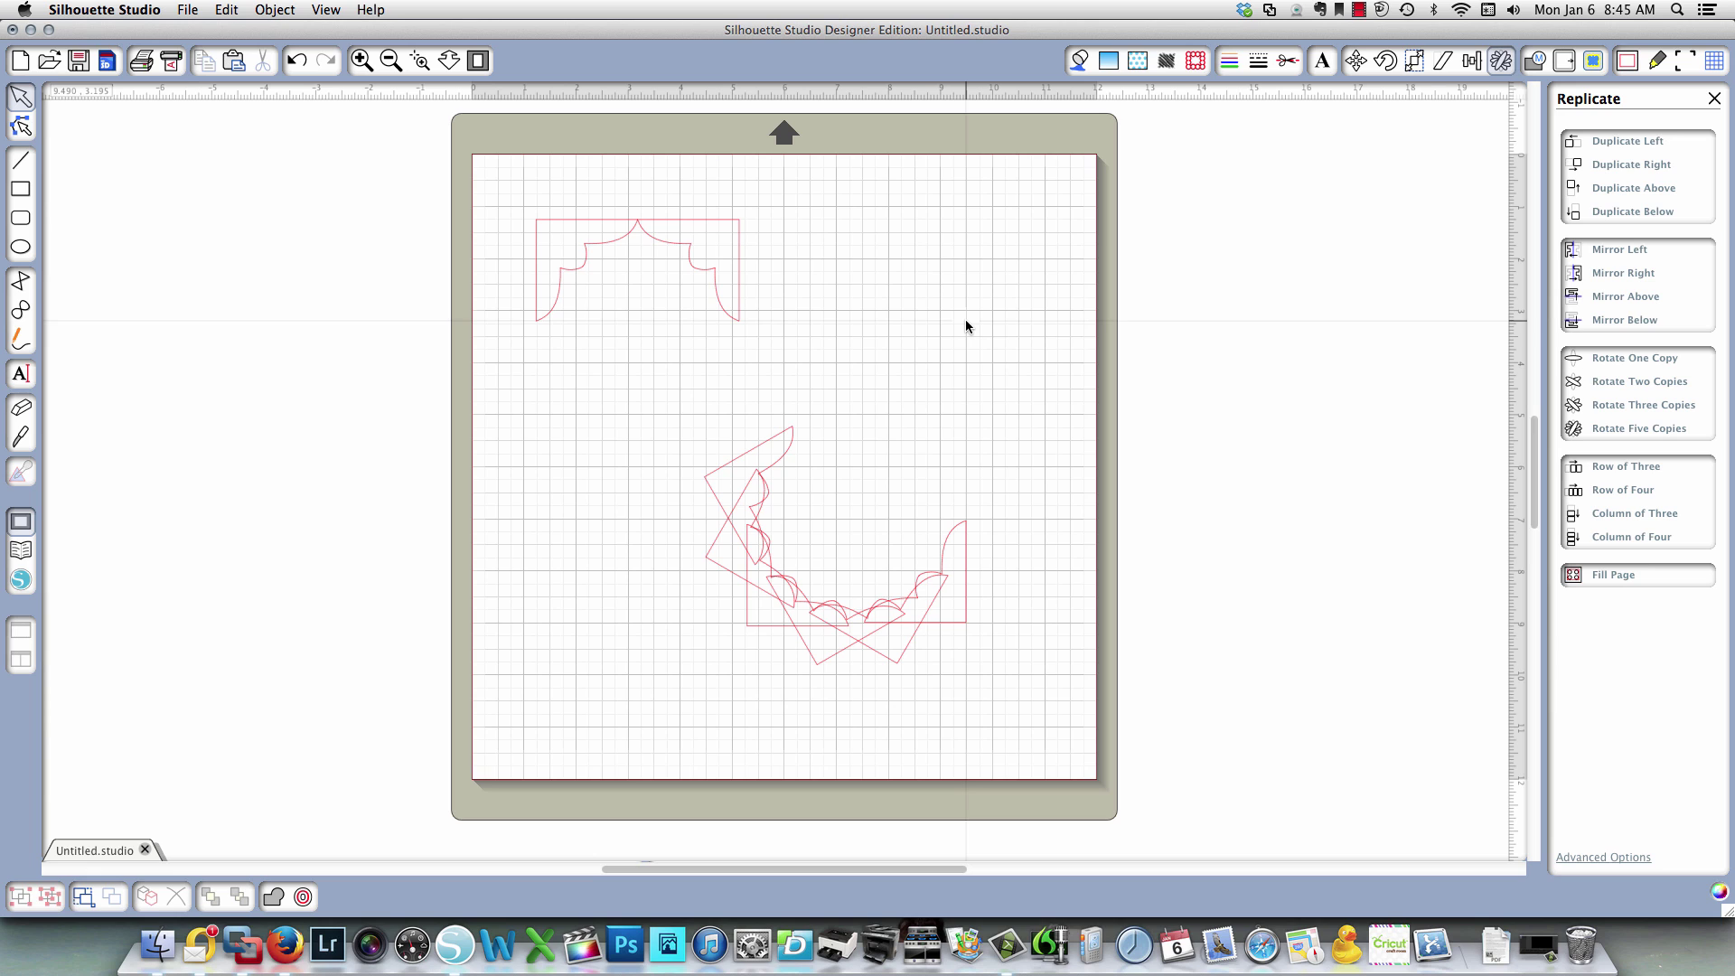
left_click_drag(618, 389, 931, 649)
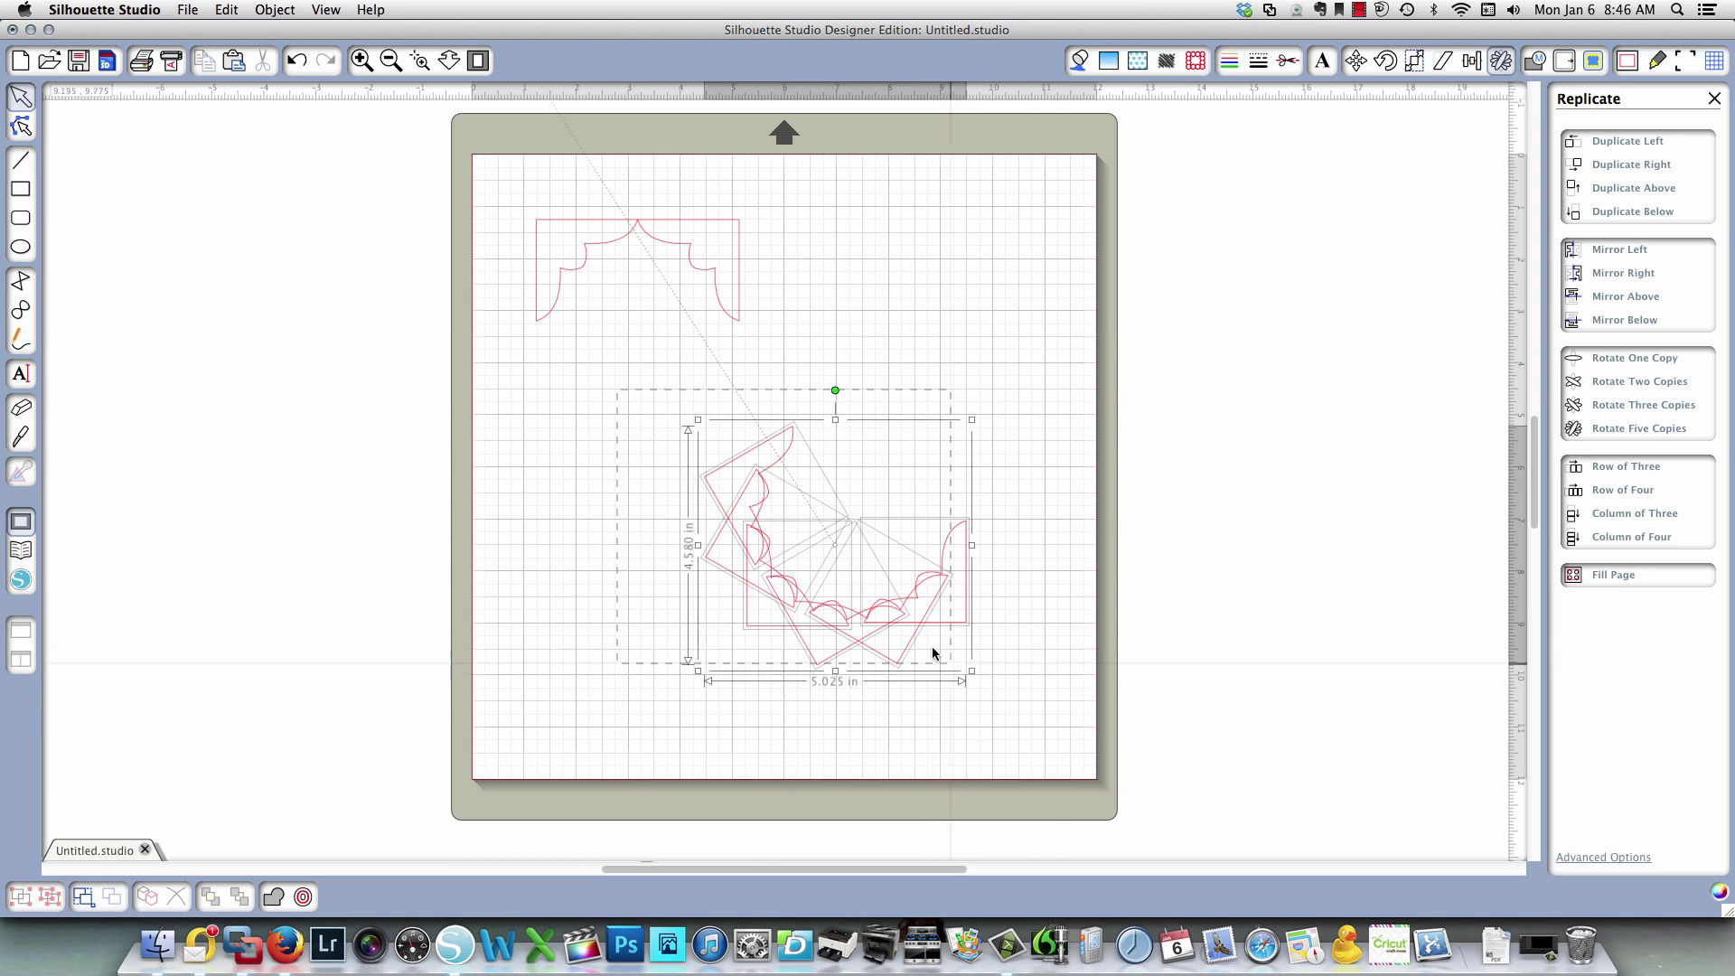
key("Delete")
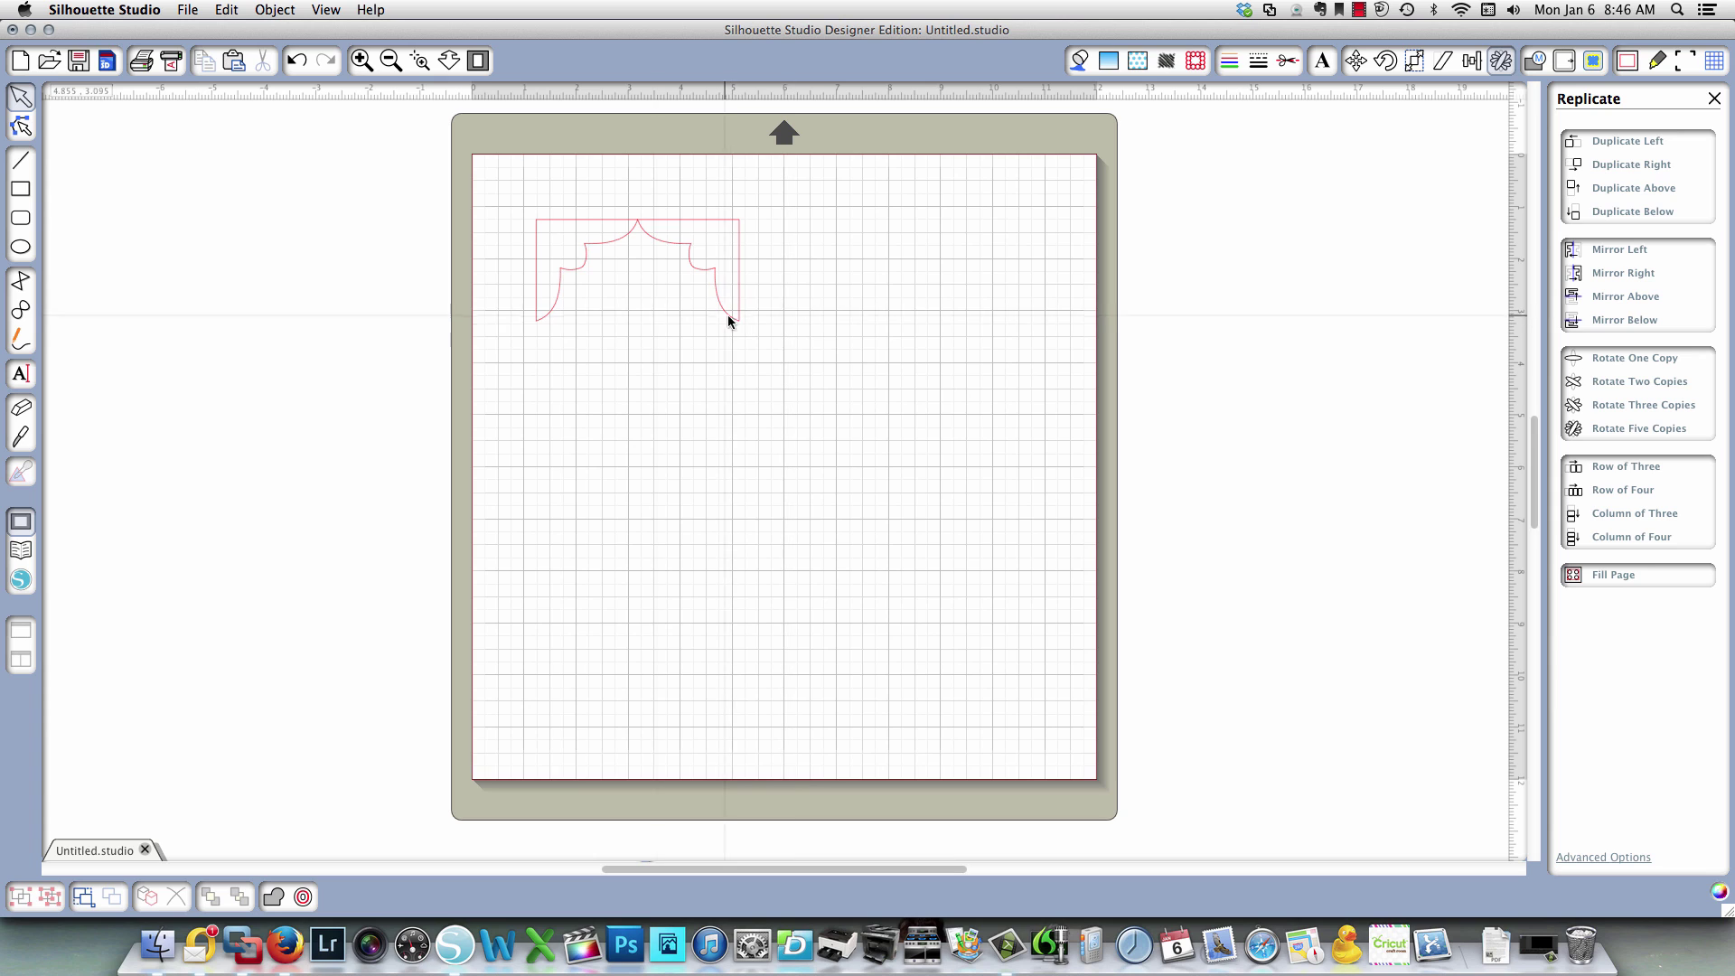
Move the left corner bracket to the lower left and repeat it as a row of three.
left_click_drag(549, 302, 556, 524)
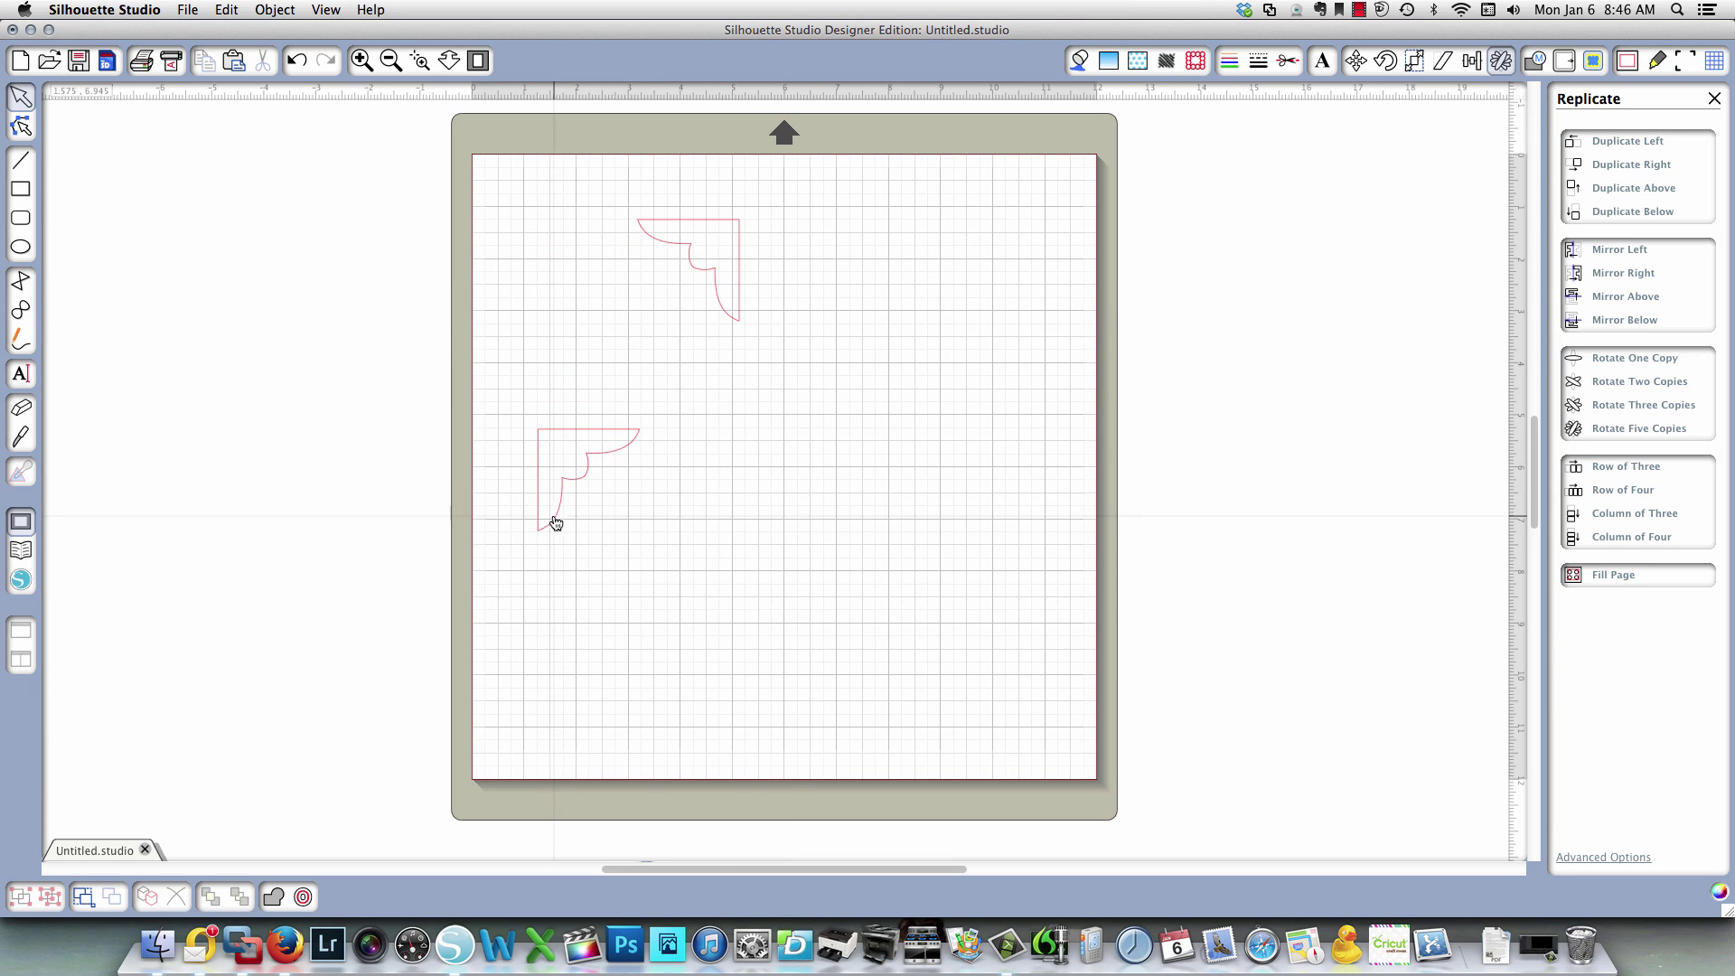
left_click(1637, 468)
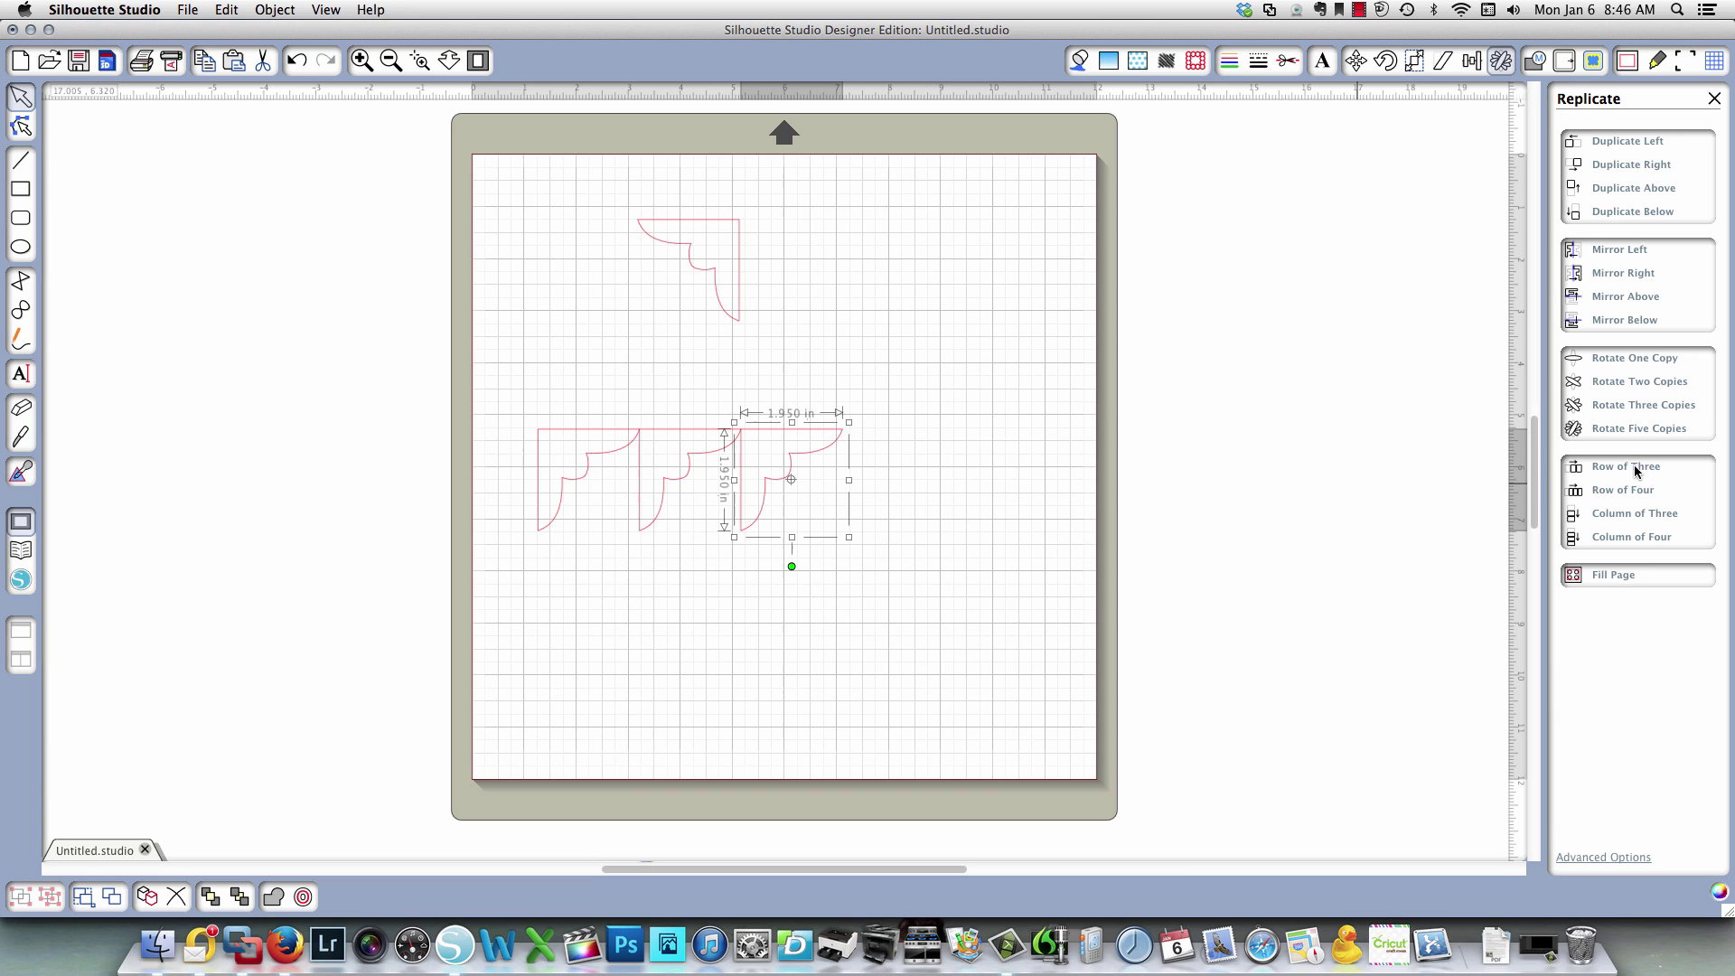
left_click(571, 503)
Add a column of three copies below the leftmost bracket in the row.
left_click(558, 510)
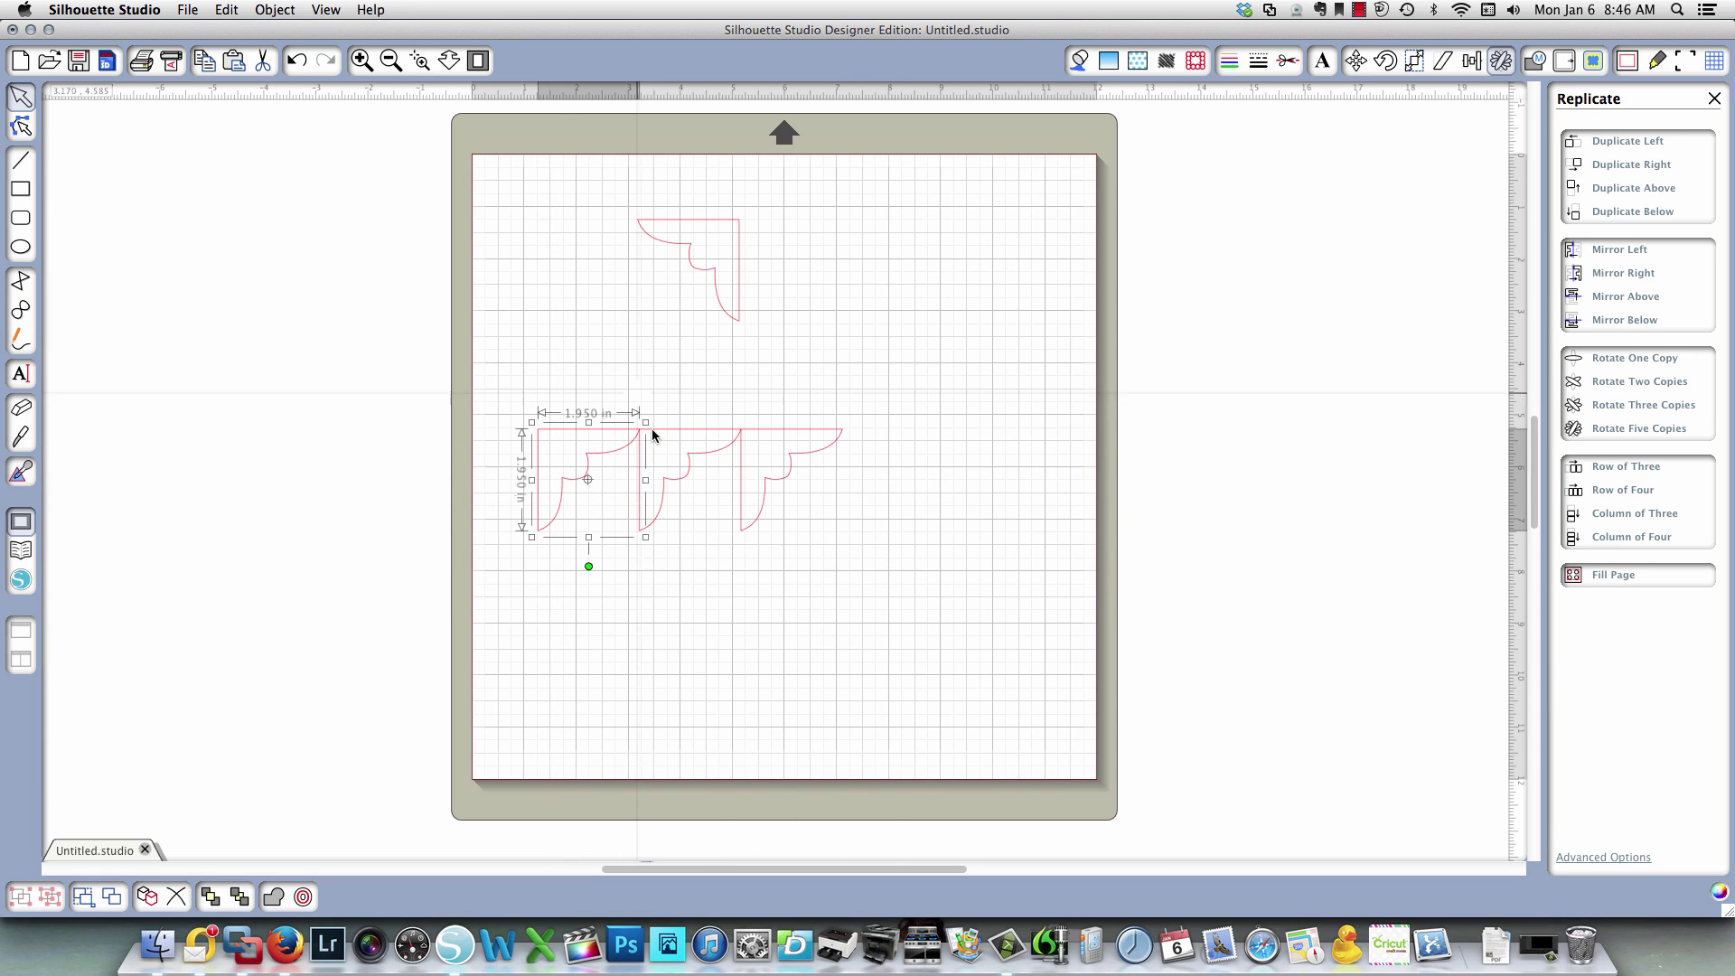
left_click(1630, 522)
left_click(770, 630)
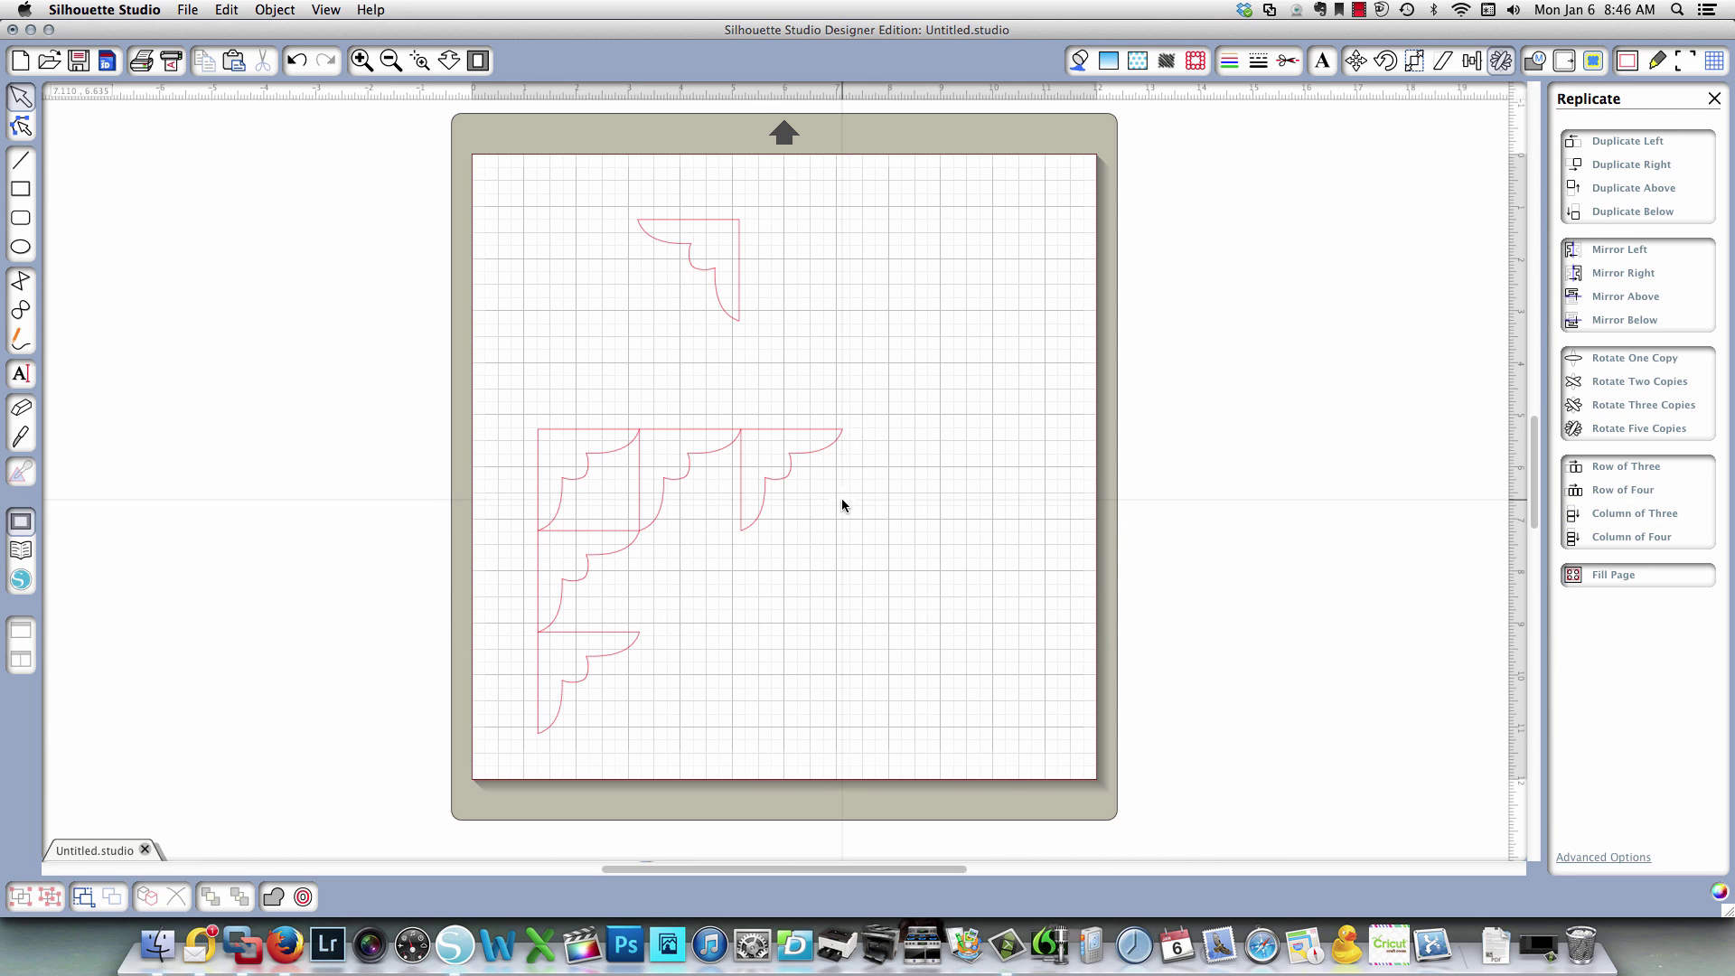
Duplicate the top bracket once leftward and repeatedly rightward into a five-bracket row.
left_click(744, 286)
left_click(1629, 145)
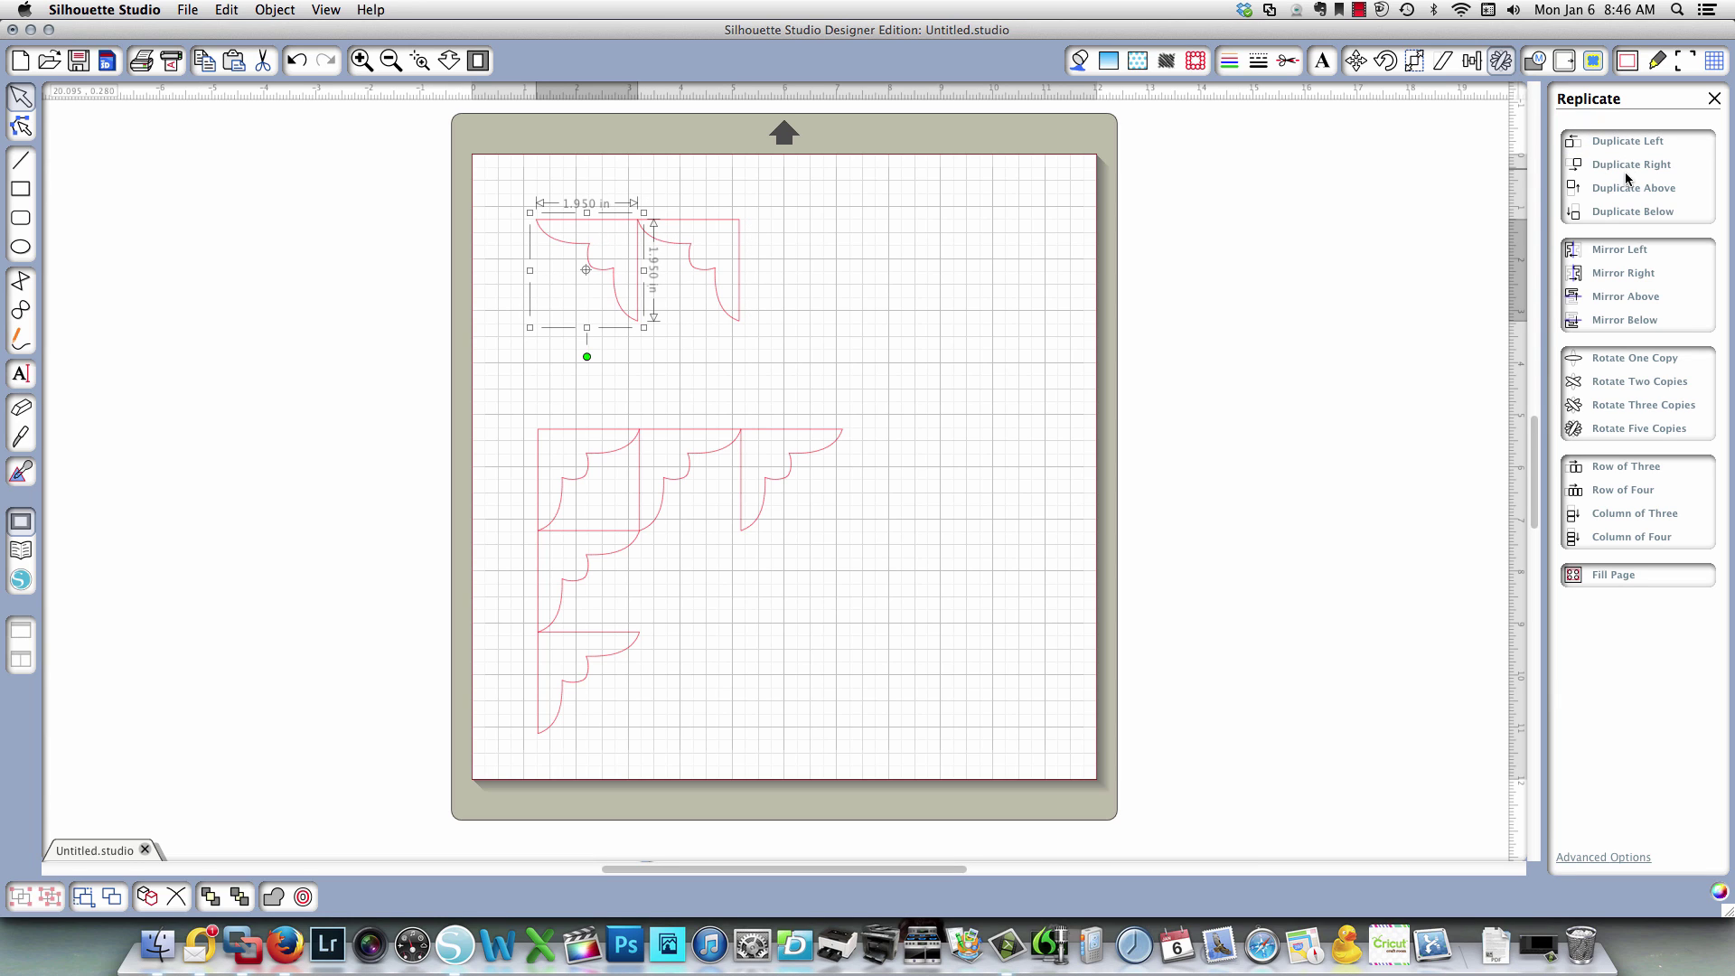
left_click(1631, 166)
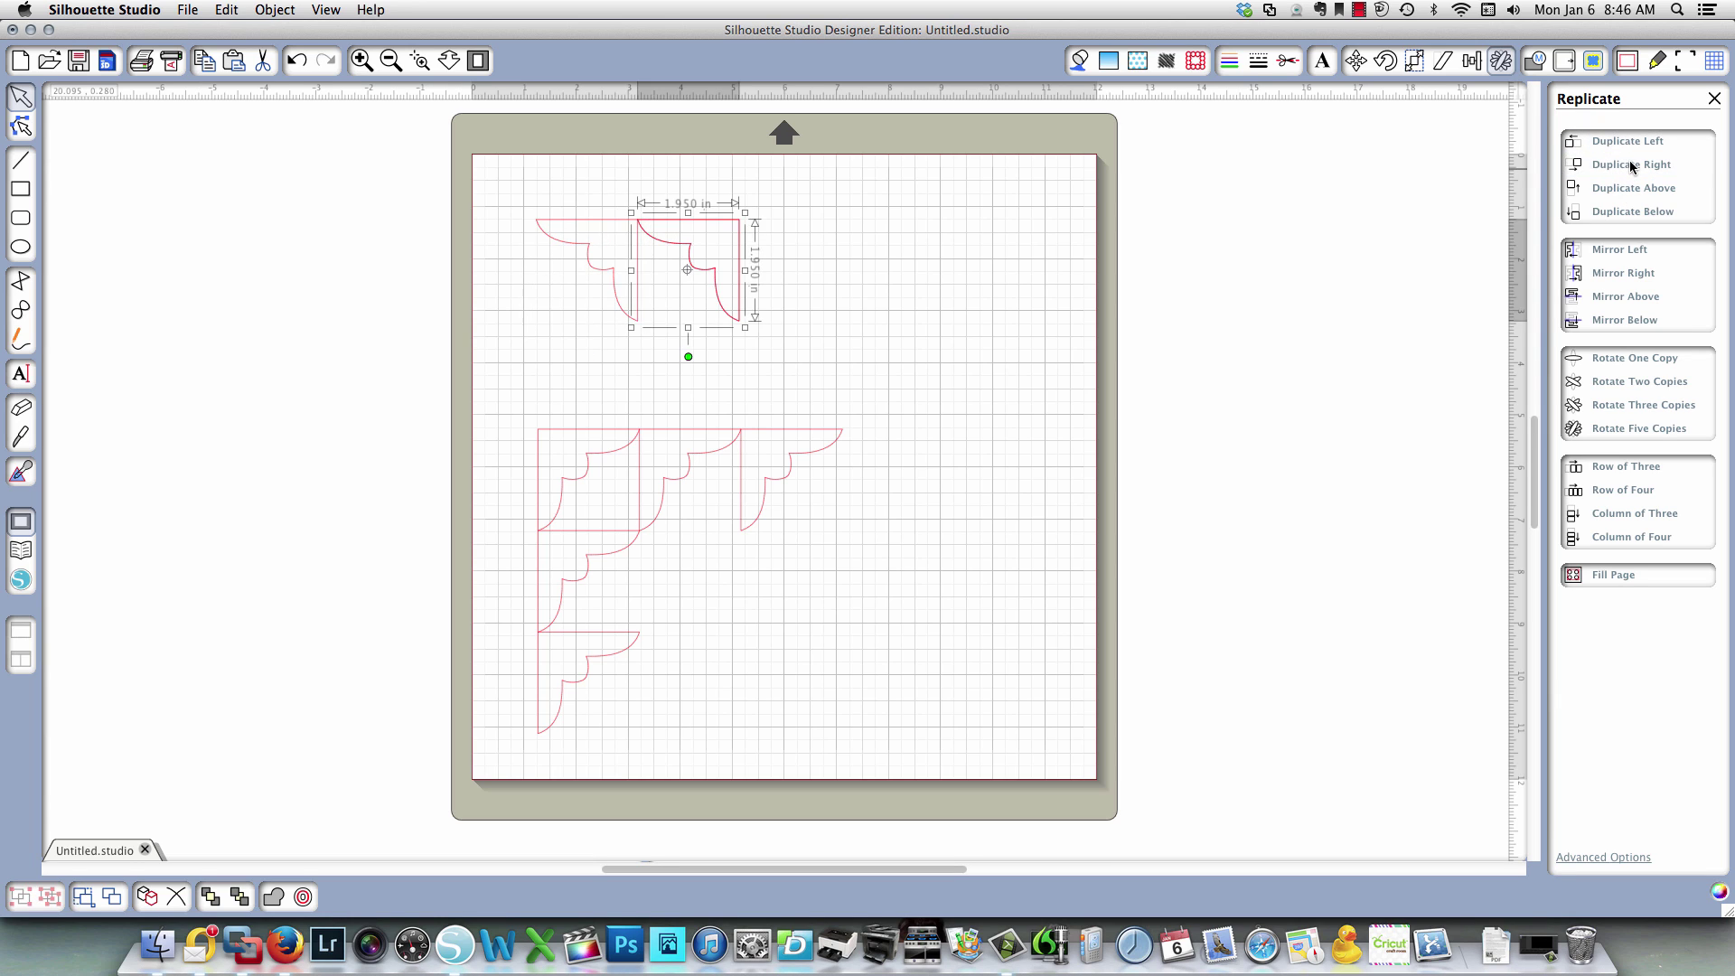
left_click(1631, 166)
left_click(1631, 166)
left_click(1631, 166)
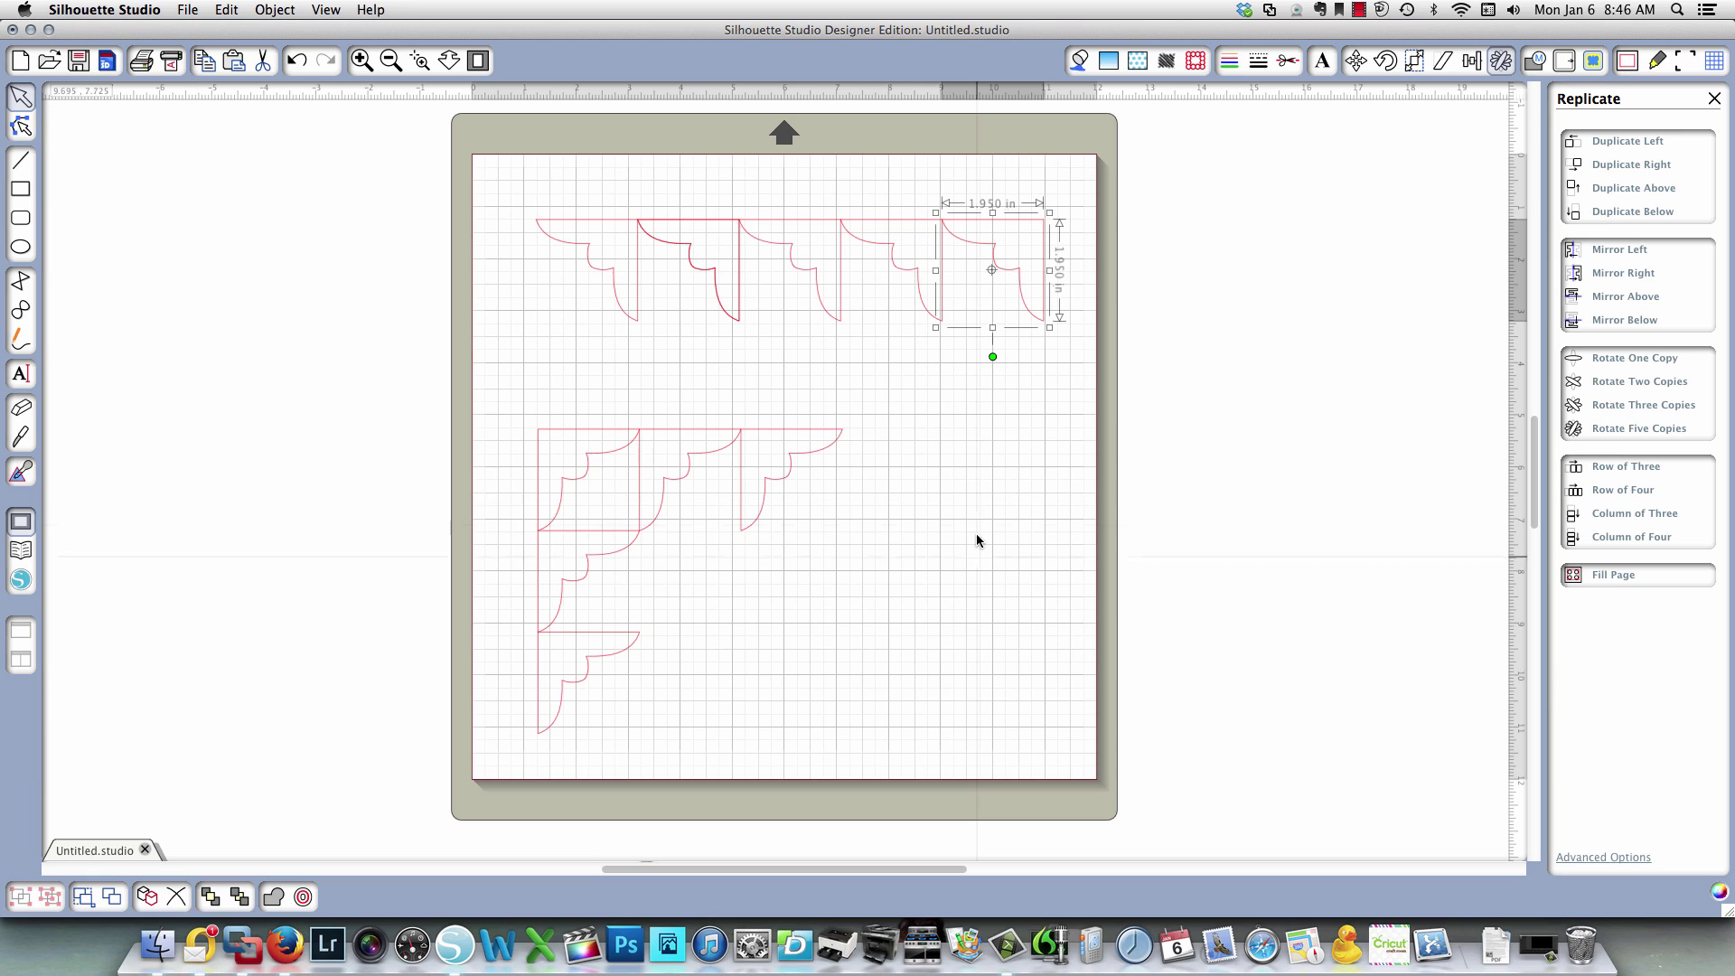
left_click(976, 598)
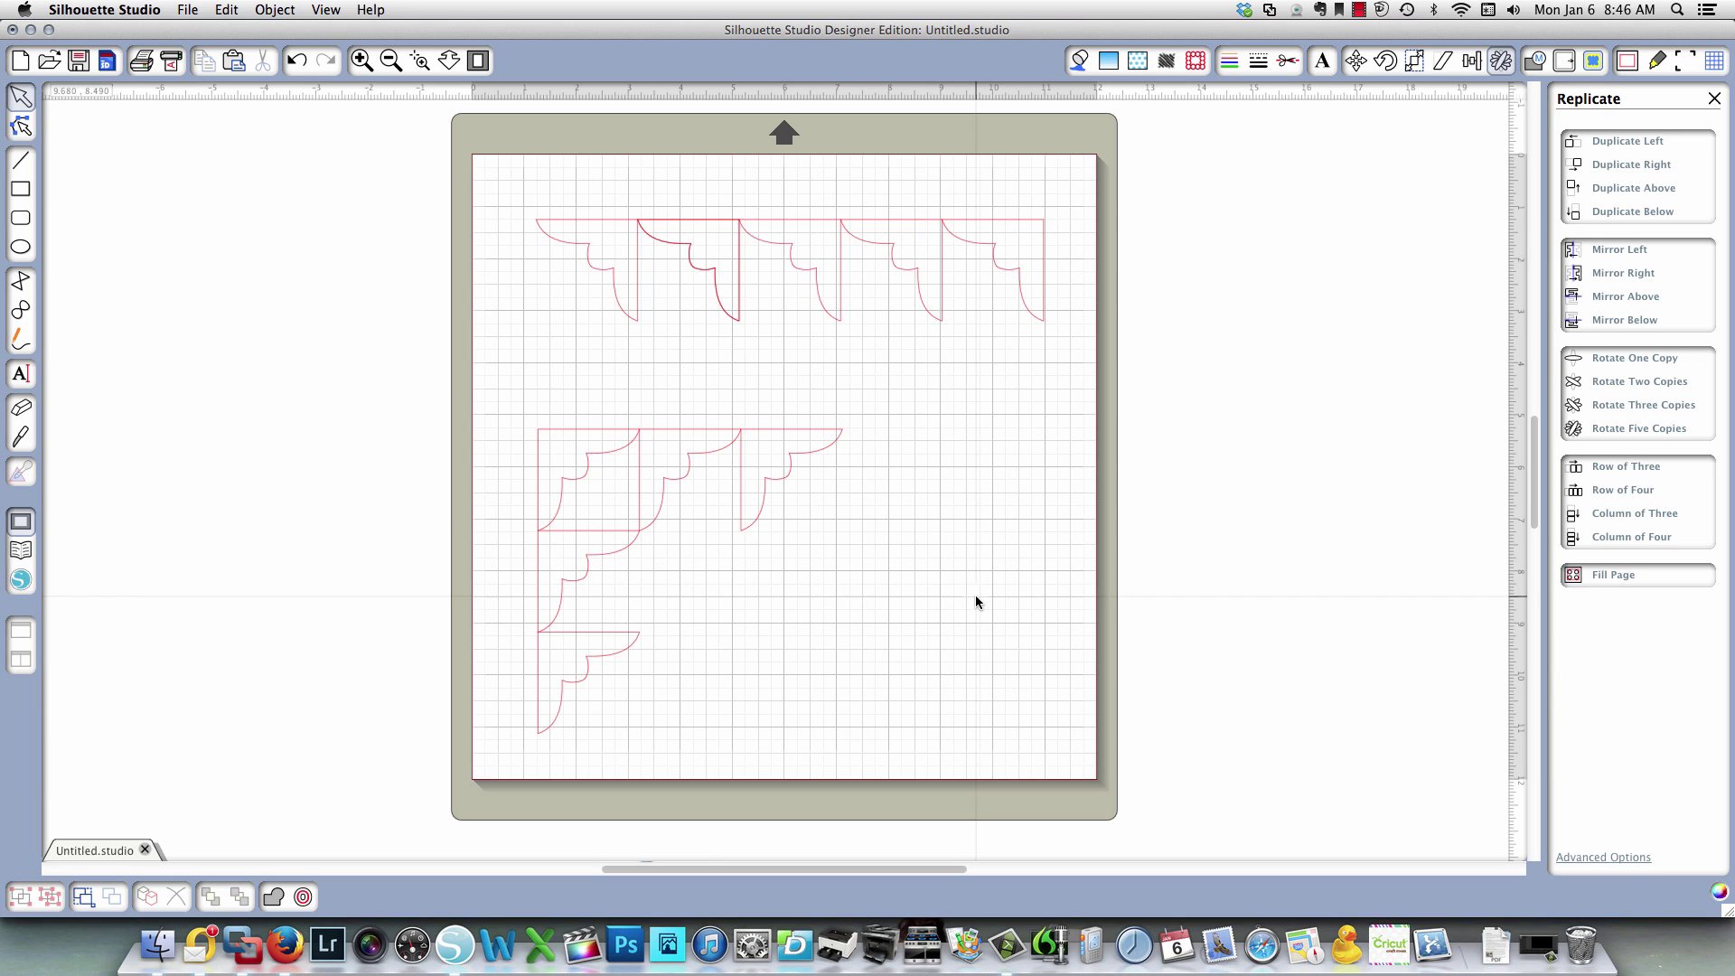